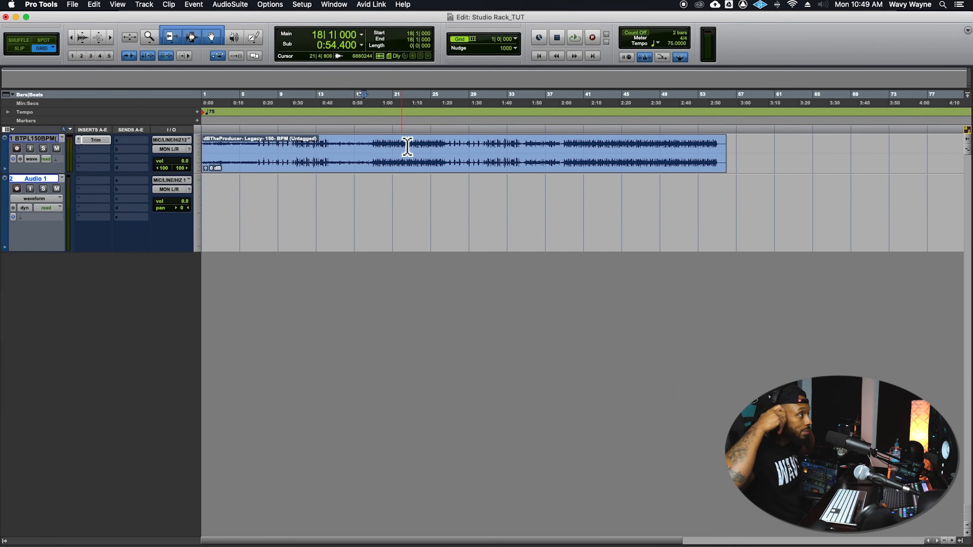
# Step: Rename the Audio 1 track as WAVY and set its input to MIC/LINE/HIZ 2
pyautogui.doubleClick(30, 182)
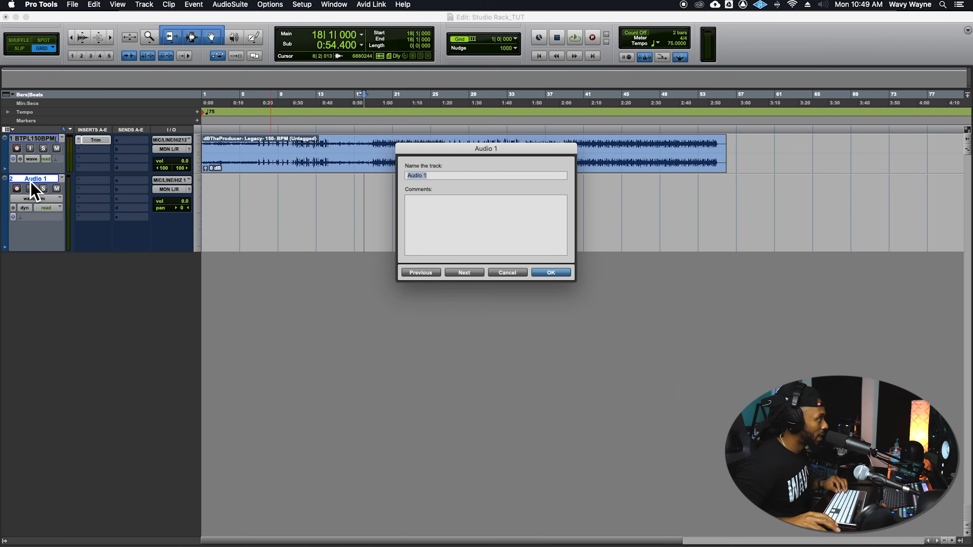
pyautogui.write('WAVY')
pyautogui.press('Return')
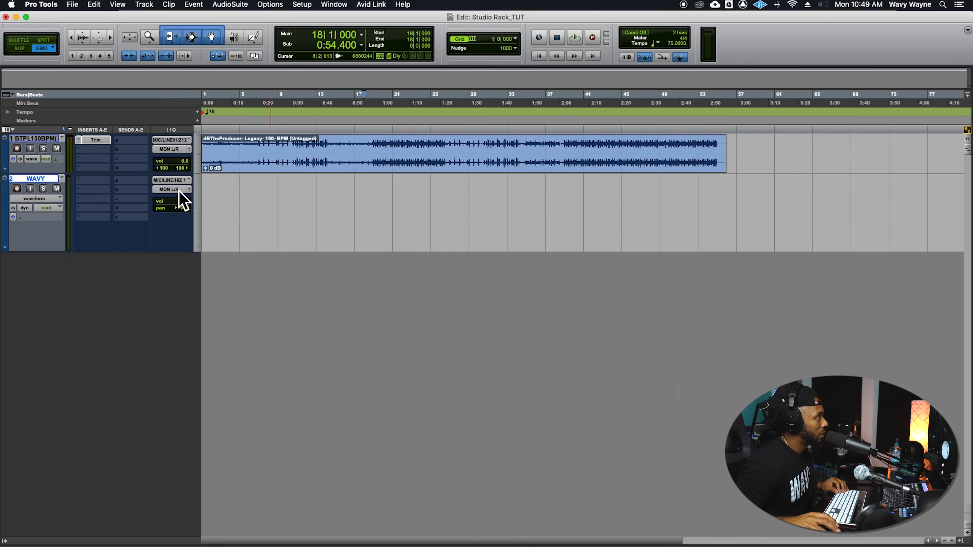
pyautogui.click(177, 180)
pyautogui.moveTo(182, 180)
pyautogui.click(251, 193)
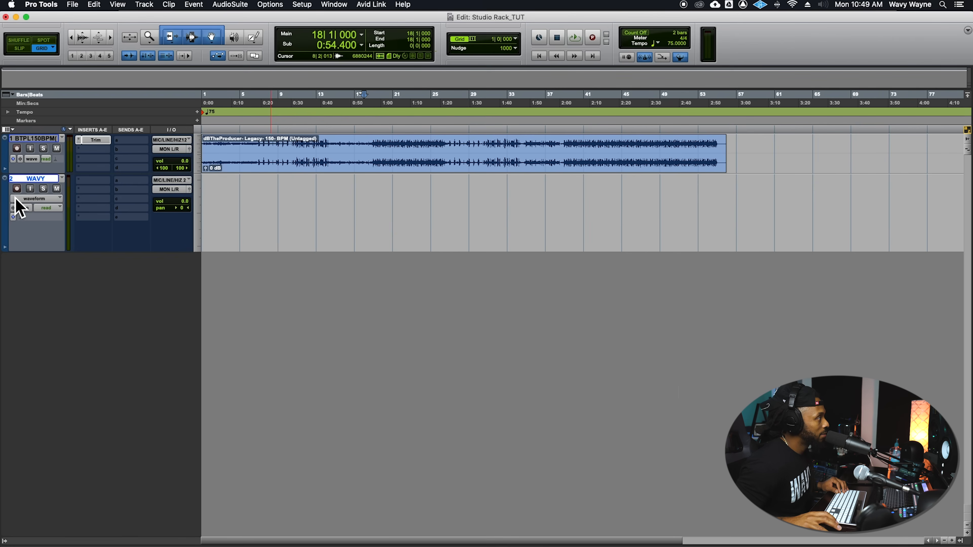
# Step: Record-enable the WAVY track and record a vocal take from bar 17 to just past bar 27
pyautogui.click(17, 188)
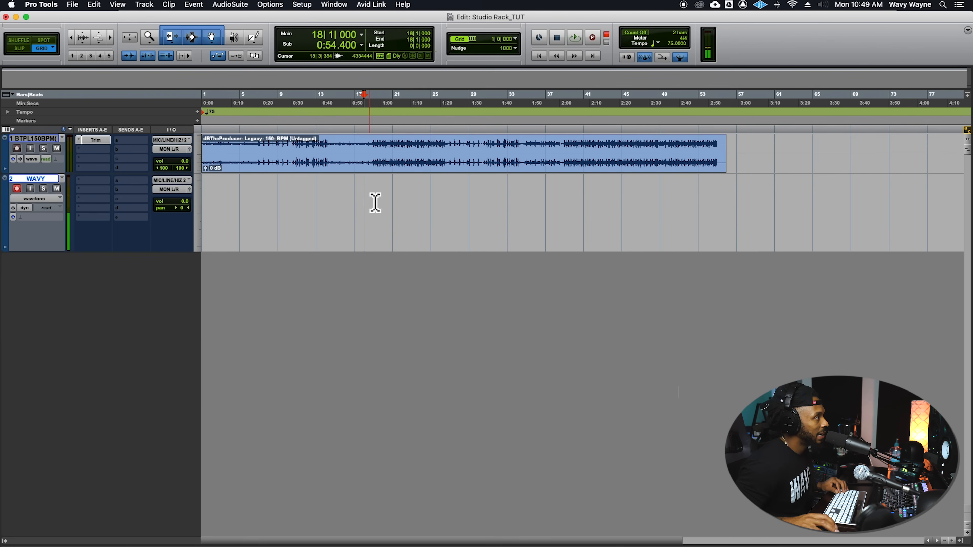
pyautogui.click(359, 204)
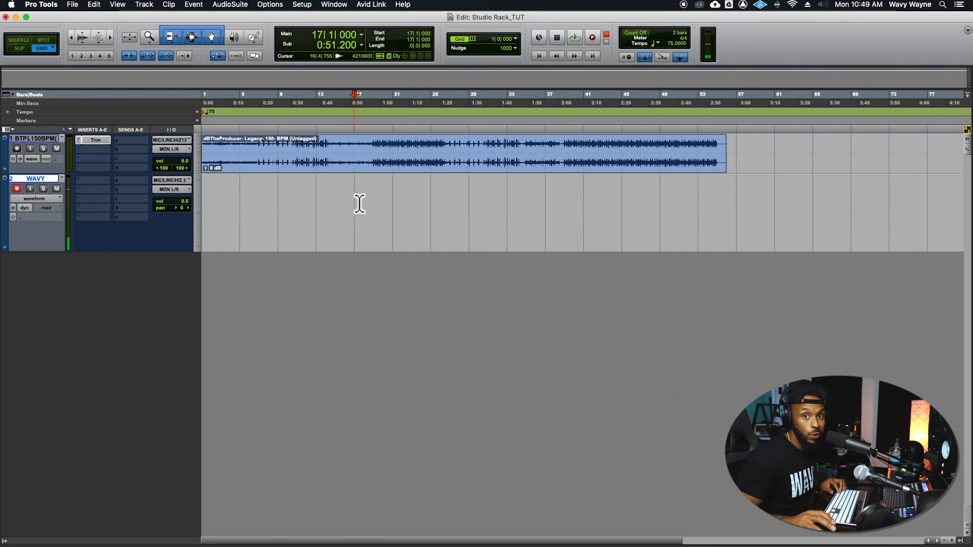
pyautogui.press('super+space')
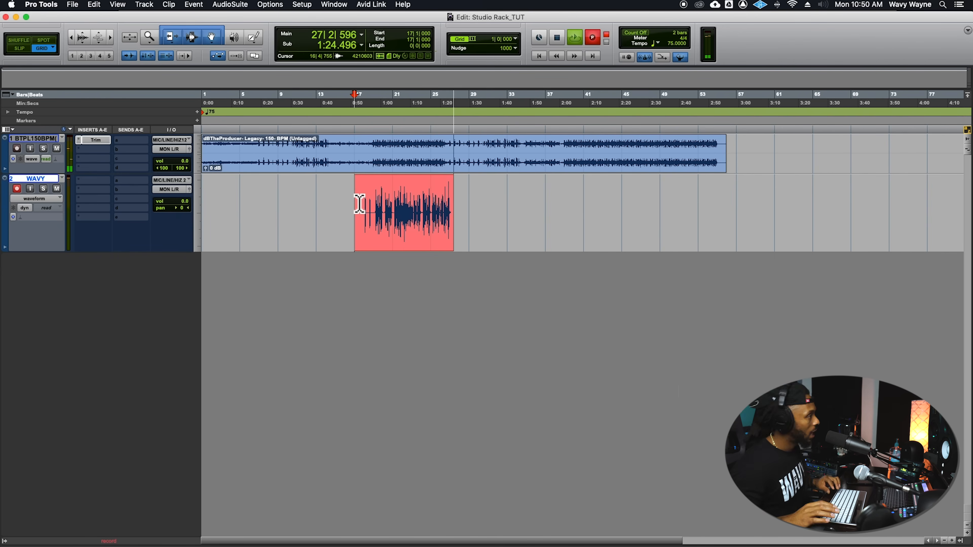
pyautogui.press('space')
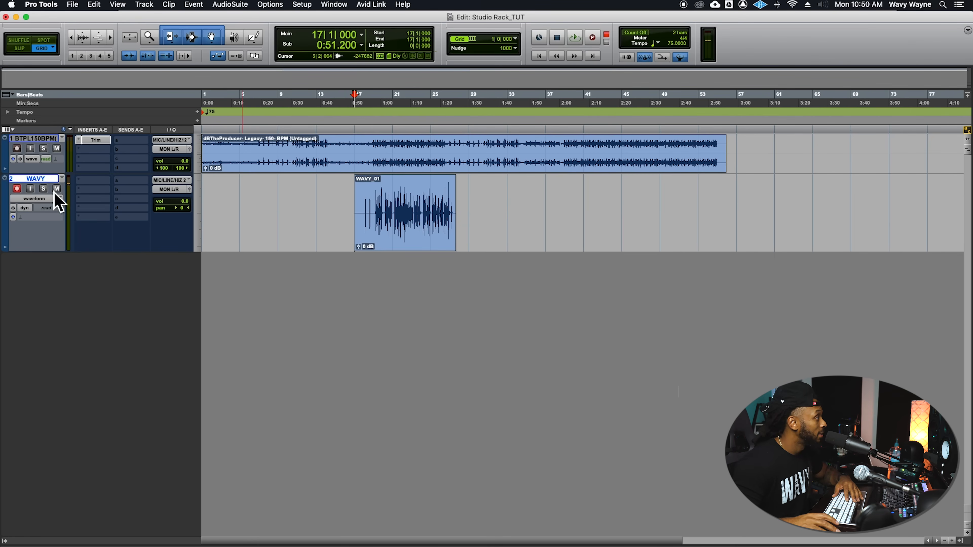
# Step: Play back the recorded vocal take from bar 19, then trim the clip's start to bar 19
pyautogui.click(374, 197)
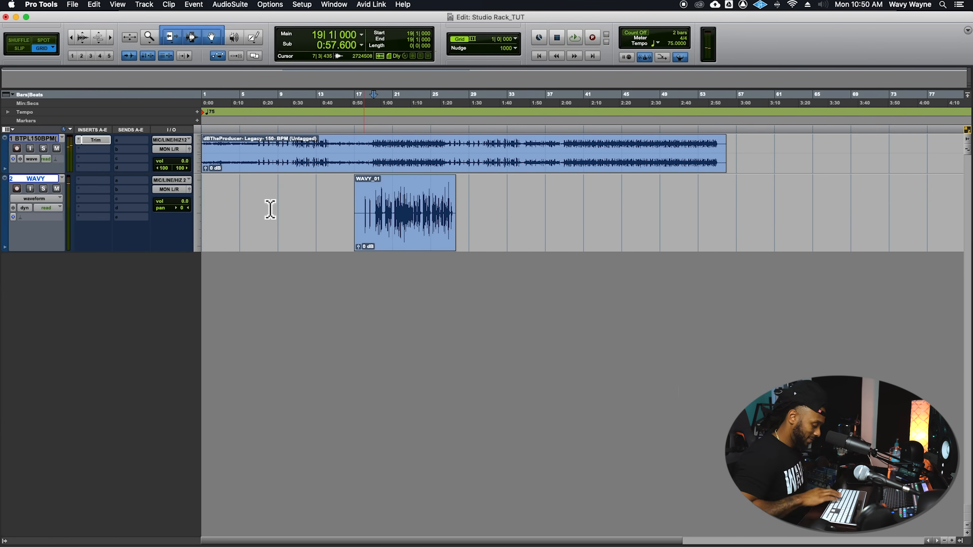
pyautogui.press('space')
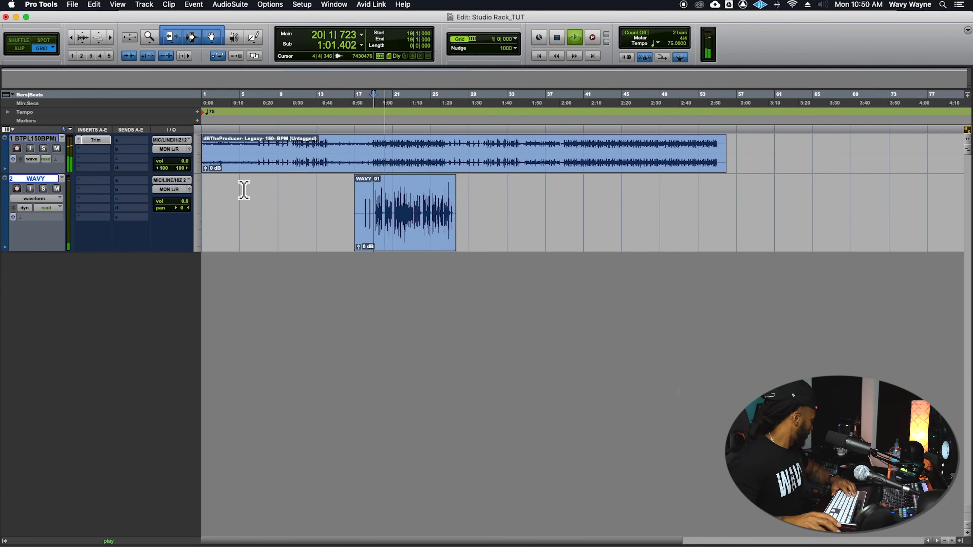
pyautogui.press('t')
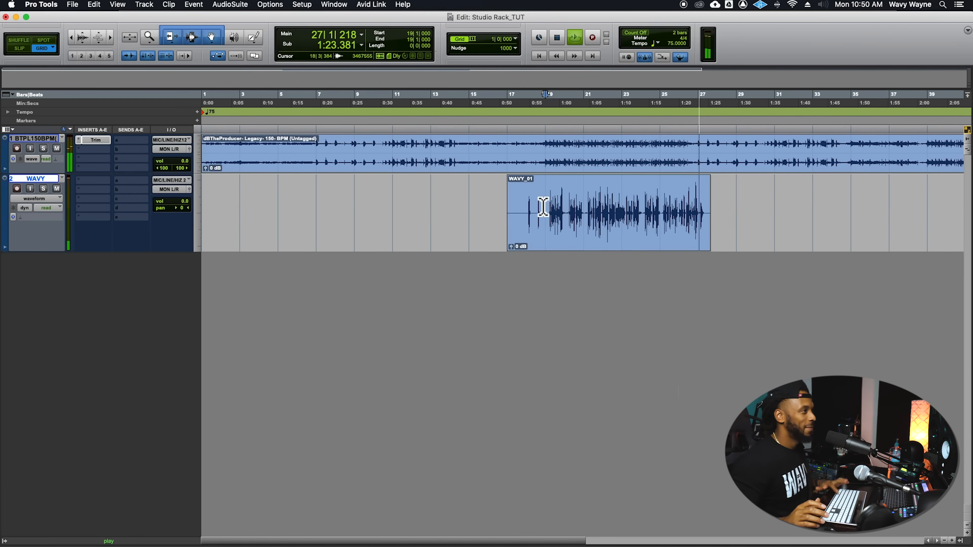
pyautogui.press('space')
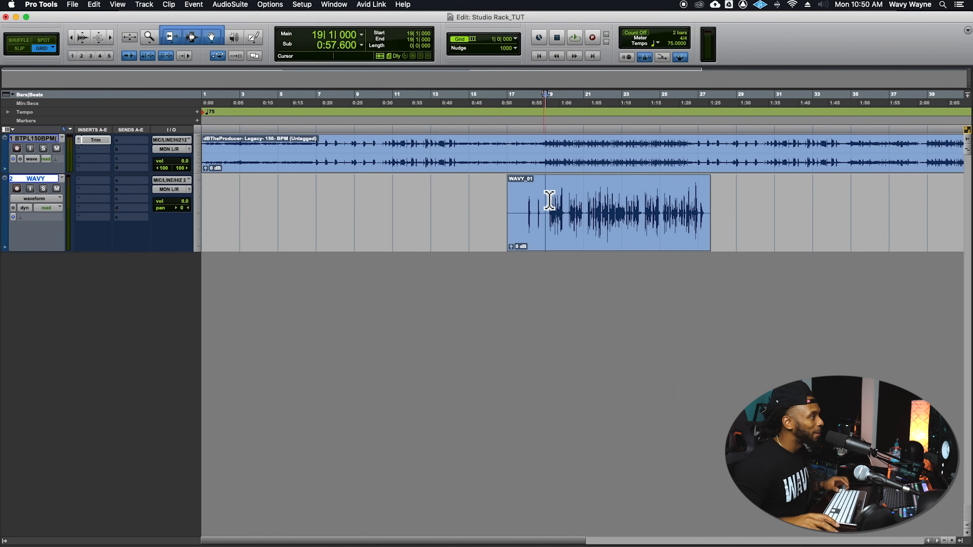
pyautogui.press('a')
# Step: Insert the StudioRack (mono/stereo) plug-in in the WAVY track's second insert slot
pyautogui.click(82, 194)
pyautogui.moveTo(82, 192)
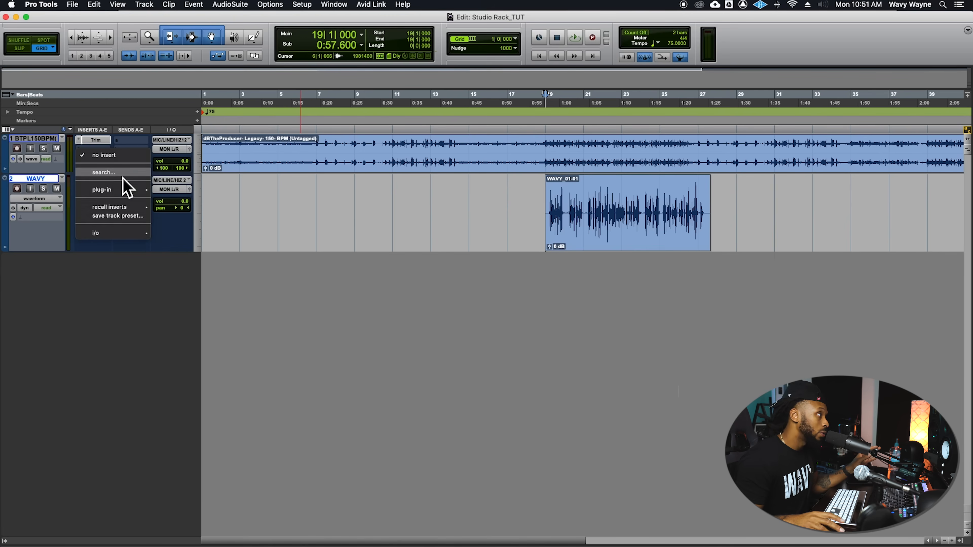
pyautogui.click(125, 190)
pyautogui.write('se')
pyautogui.press('BackSpace')
pyautogui.press('BackSpace')
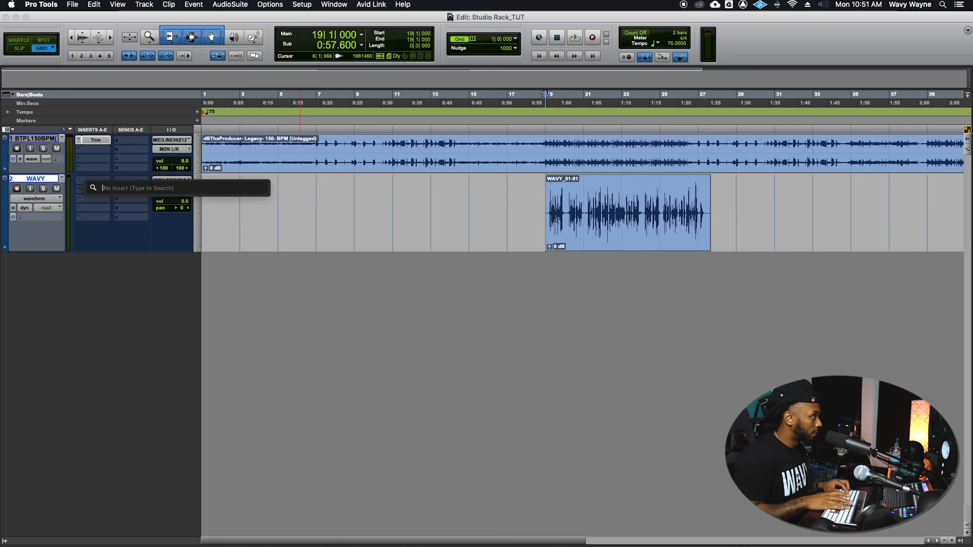
pyautogui.write('studio')
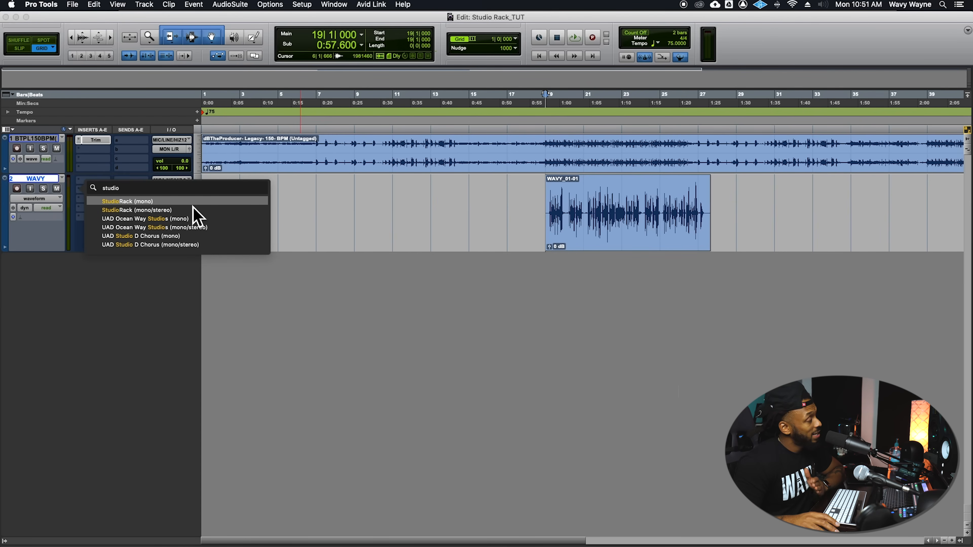
pyautogui.press('Down')
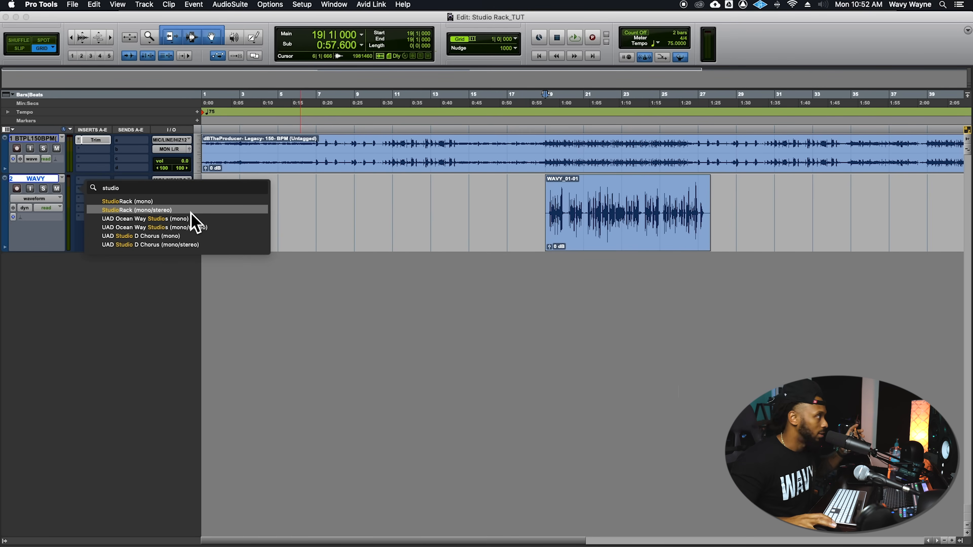
pyautogui.click(190, 212)
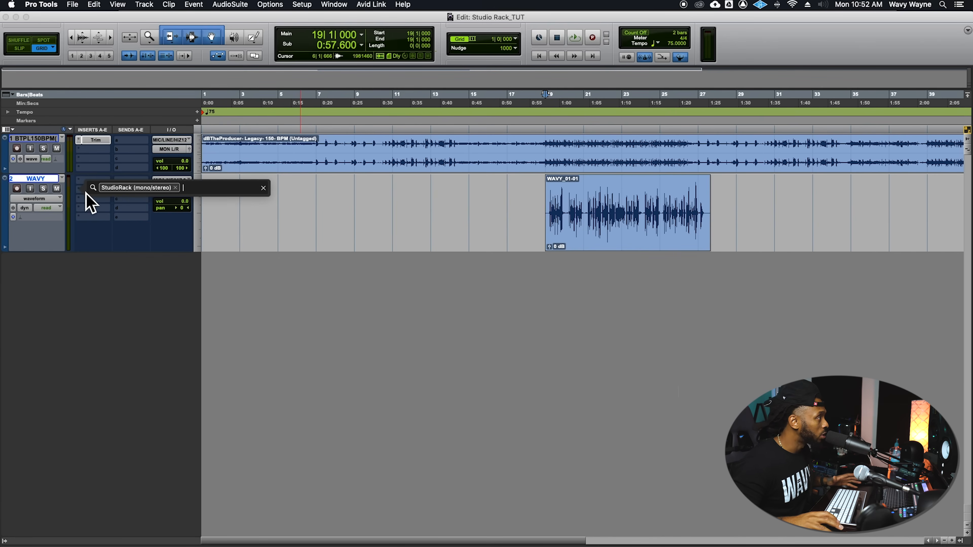
pyautogui.moveTo(277, 248); pyautogui.dragTo(326, 113)
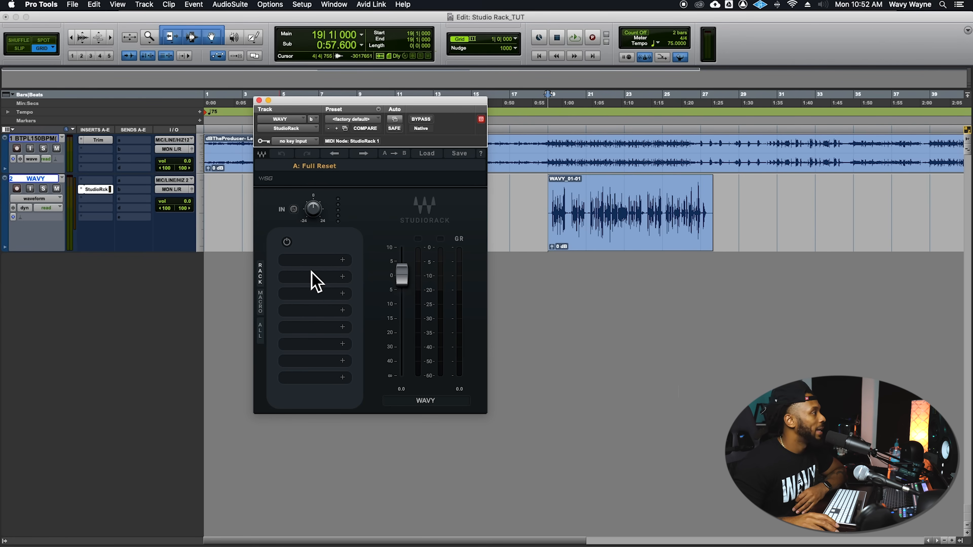
pyautogui.click(551, 206)
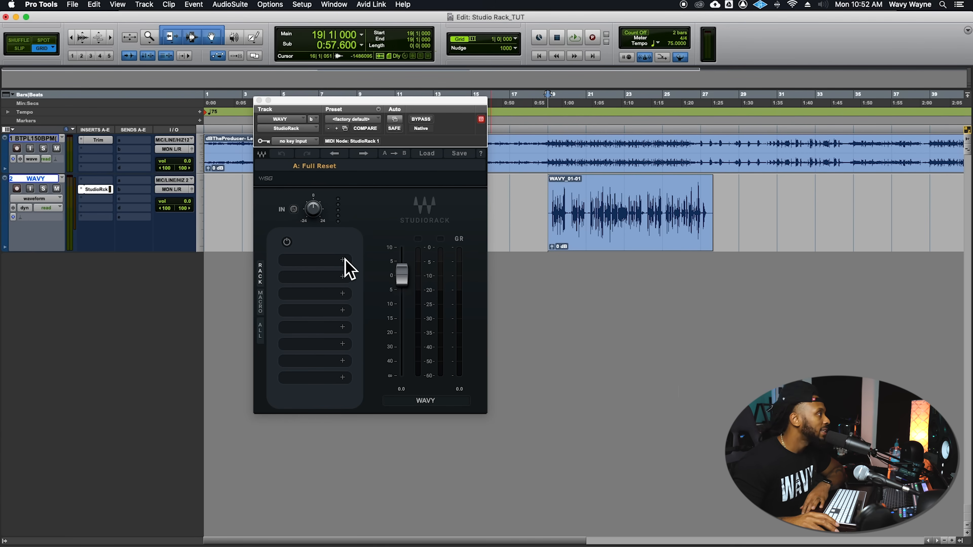
# Step: Load the REQ 6(mono) equalizer into StudioRack's first slot, then close the plug-in windows
pyautogui.click(311, 262)
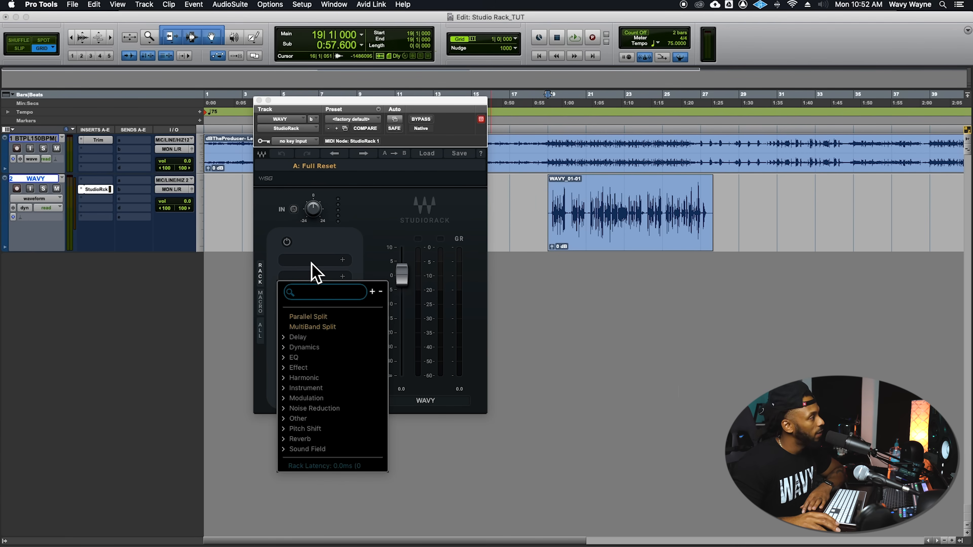
pyautogui.click(294, 358)
pyautogui.scroll(-5, 350, 370)
pyautogui.scroll(-5, 345, 432)
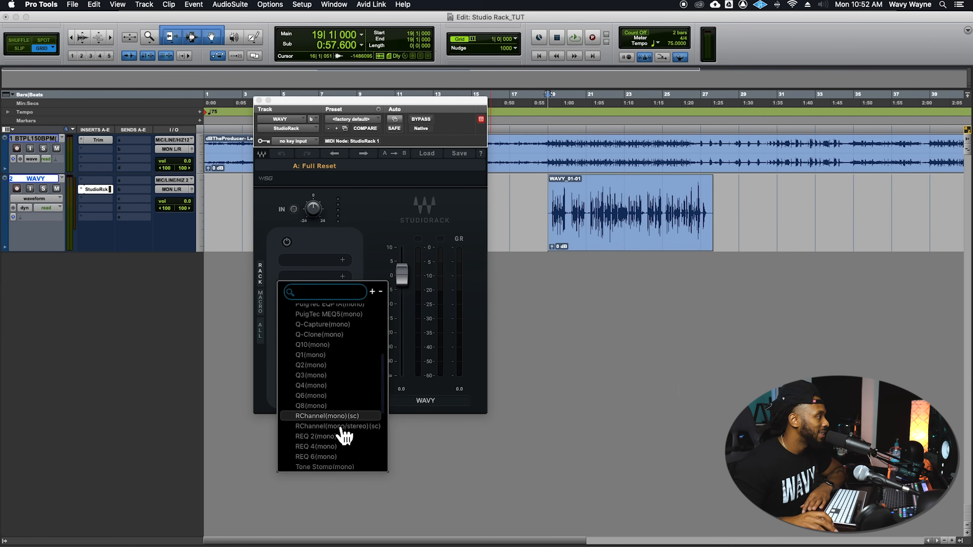
pyautogui.click(337, 462)
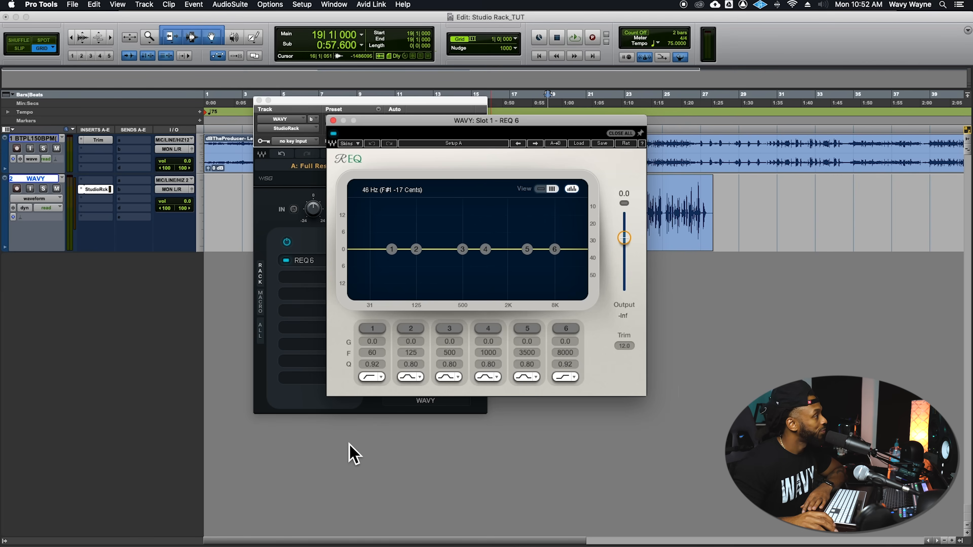
pyautogui.moveTo(443, 147); pyautogui.dragTo(636, 249)
pyautogui.moveTo(449, 115); pyautogui.dragTo(394, 93)
pyautogui.moveTo(669, 245); pyautogui.dragTo(619, 207)
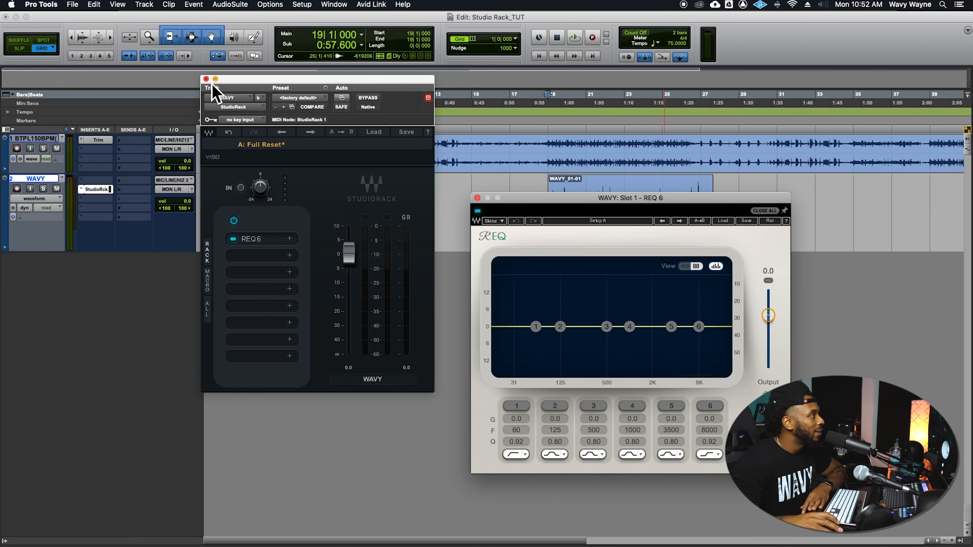
pyautogui.keyDown('alt'); pyautogui.click(206, 79); pyautogui.keyUp('alt')
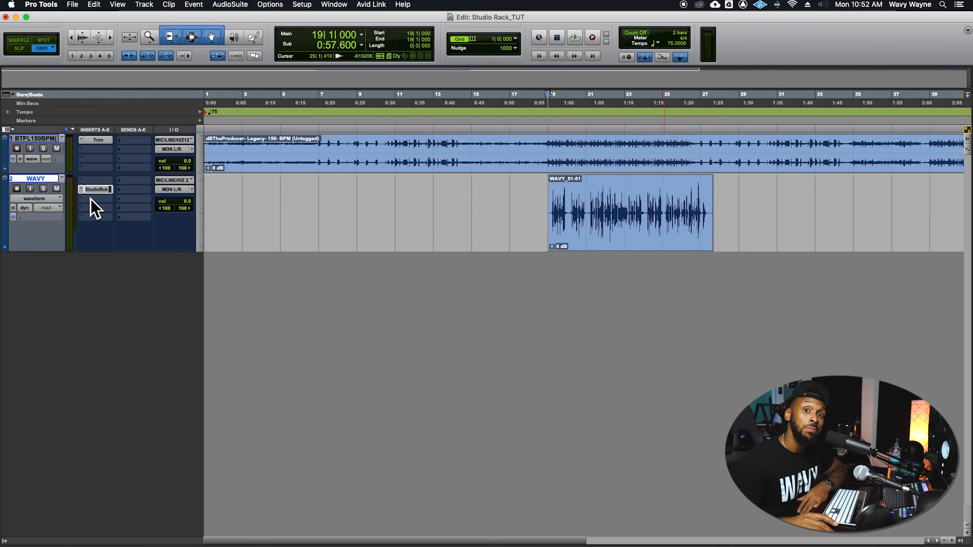
# Step: Reopen StudioRack with its REQ 6 window on the WAVY track and solo the track
pyautogui.click(101, 189)
pyautogui.moveTo(556, 202)
pyautogui.mouseDown()
pyautogui.moveTo(404, 213)
pyautogui.moveTo(278, 79)
pyautogui.moveTo(302, 78)
pyautogui.moveTo(299, 70)
pyautogui.mouseUp()
pyautogui.click(43, 189)
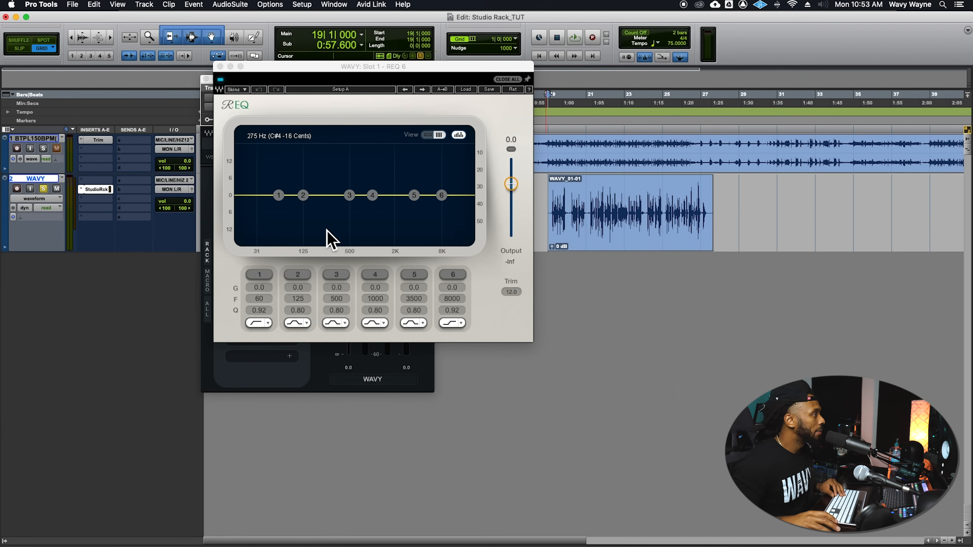
# Step: Enable the band 1 high-pass filter in REQ 6 and make band 6 a low-pass filter at about 15607 Hz
pyautogui.click(264, 274)
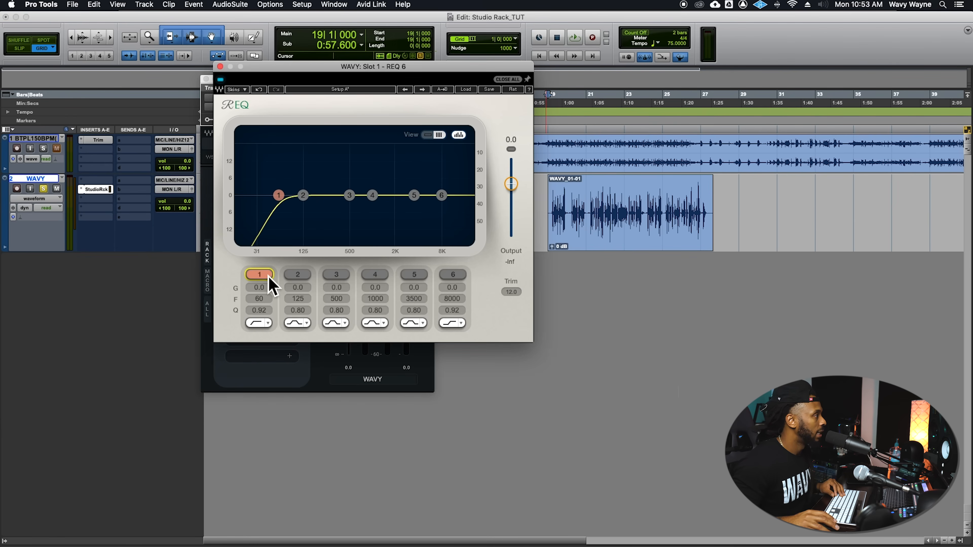
pyautogui.click(452, 323)
pyautogui.click(452, 274)
pyautogui.moveTo(442, 195); pyautogui.dragTo(465, 195)
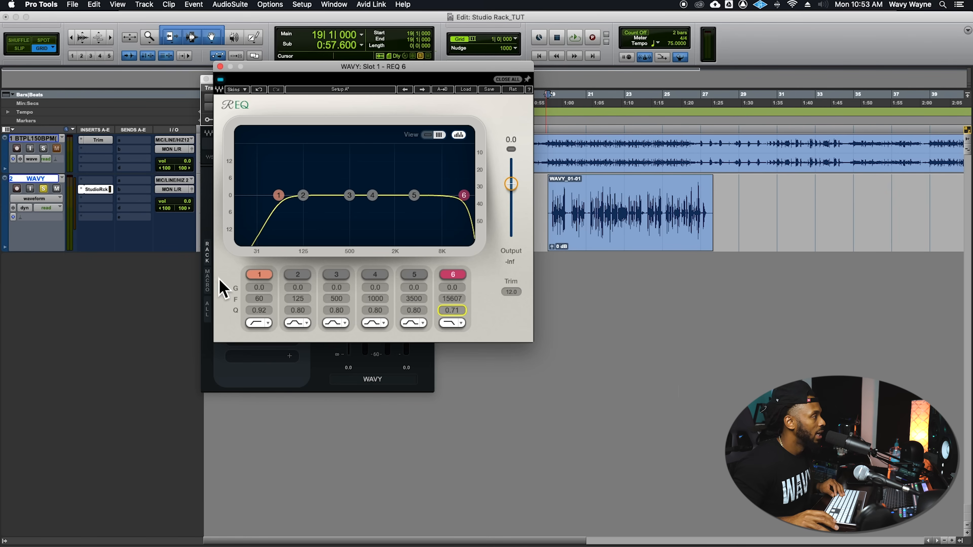
# Step: Play the soloed vocal and raise REQ 6's band 1 high-pass frequency to 80 Hz
pyautogui.press('space')
pyautogui.moveTo(277, 195); pyautogui.dragTo(281, 195)
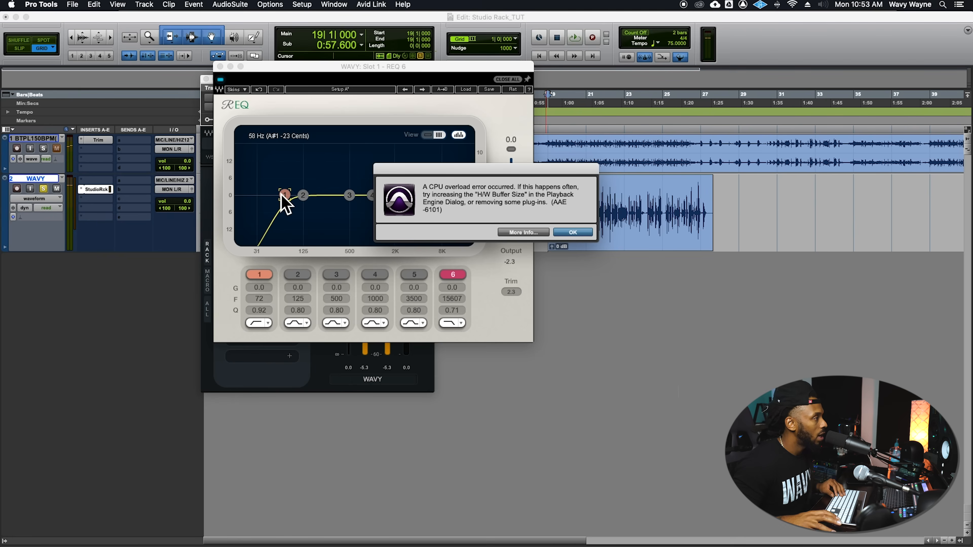
pyautogui.press('Return')
pyautogui.press('space')
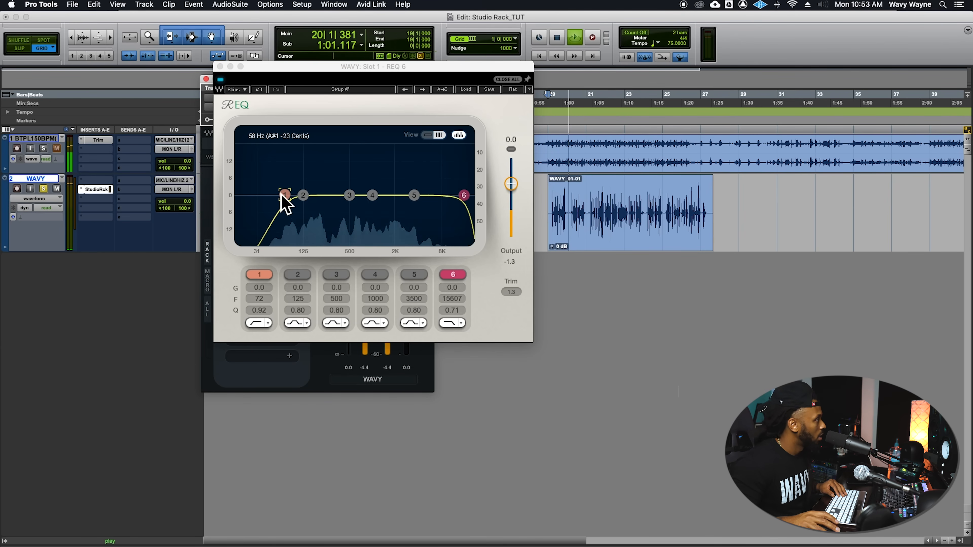
pyautogui.moveTo(283, 196); pyautogui.dragTo(289, 196)
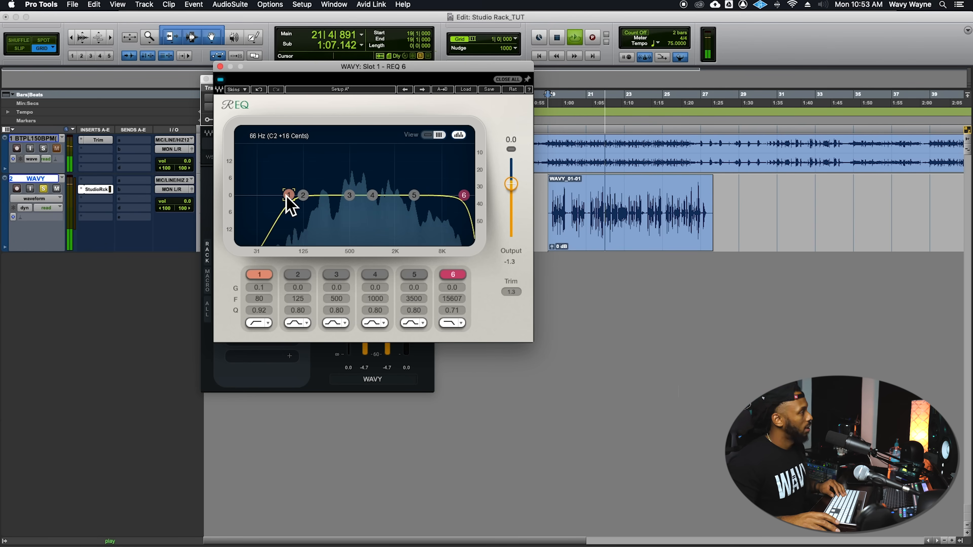
# Step: Stop playback and close the REQ 6 window, leaving the StudioRack window open
pyautogui.moveTo(255, 68); pyautogui.dragTo(520, 250)
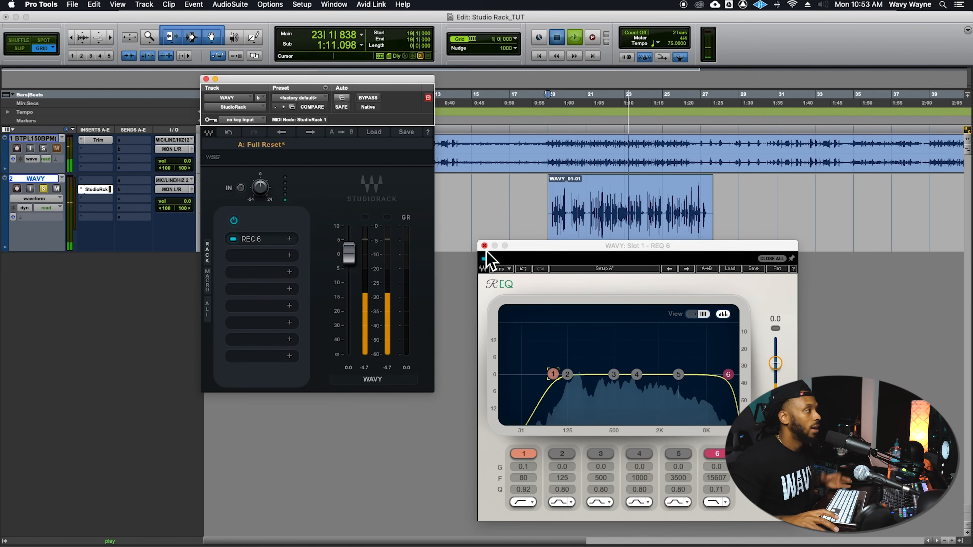
pyautogui.press('space')
pyautogui.click(484, 246)
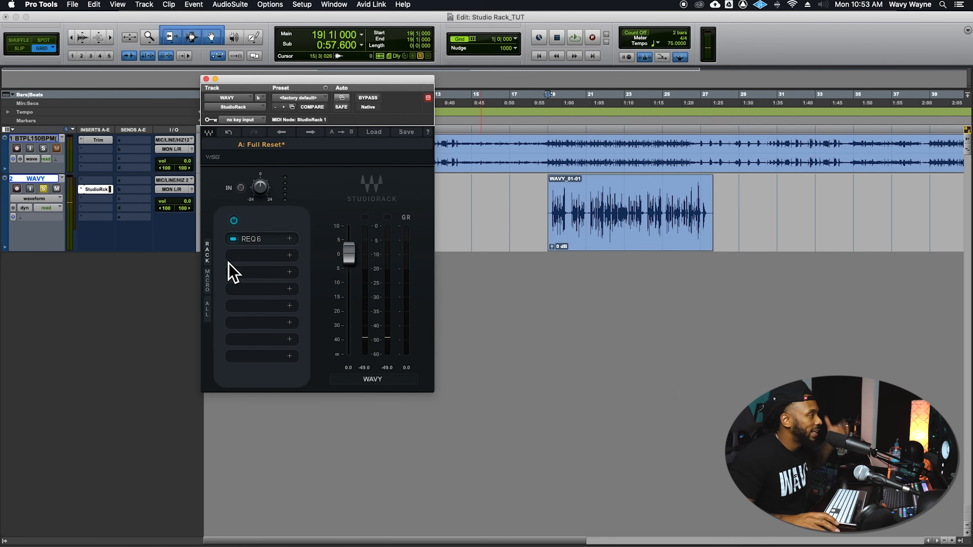
pyautogui.click(264, 242)
pyautogui.click(264, 242)
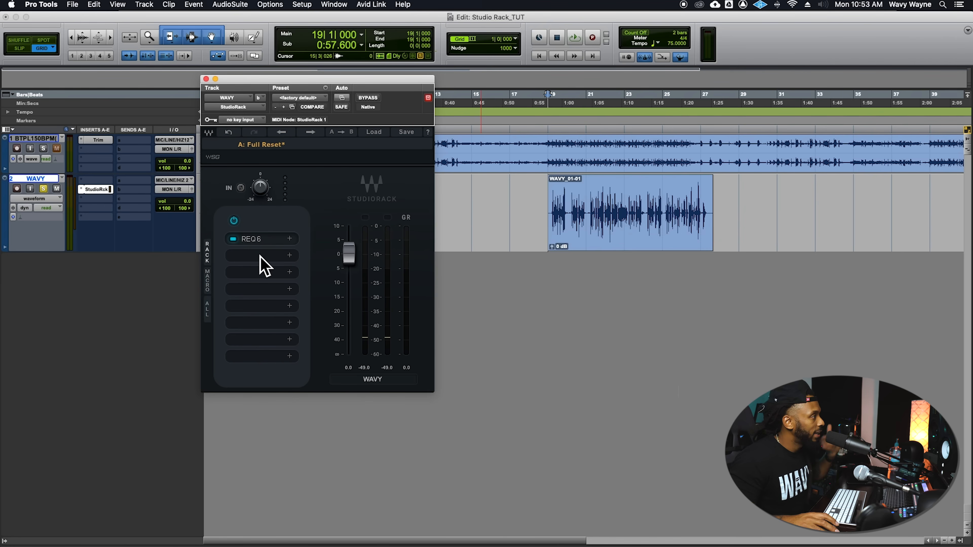
# Step: Find the de-essers by searching for "deess" and insert RDeEsser (mono) in StudioRack's second slot
pyautogui.click(255, 260)
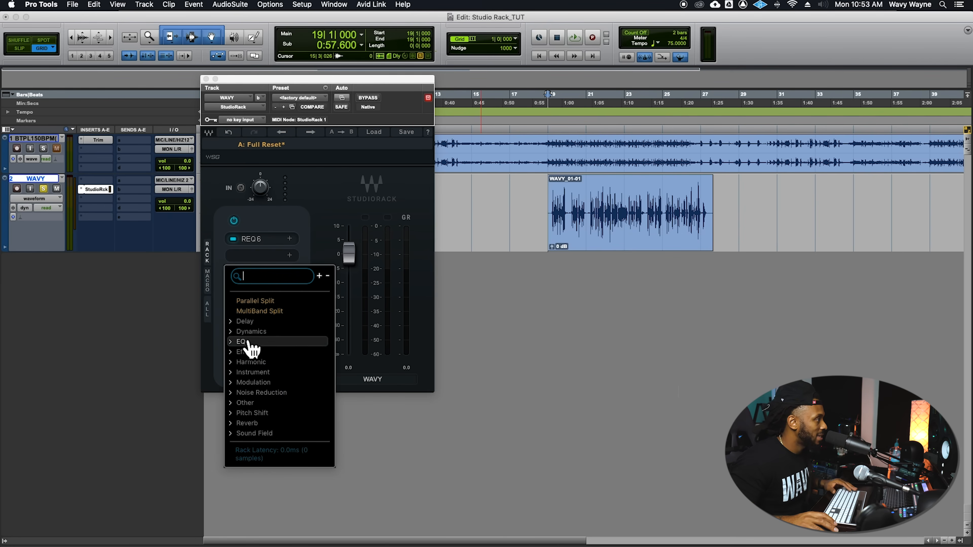
pyautogui.click(250, 332)
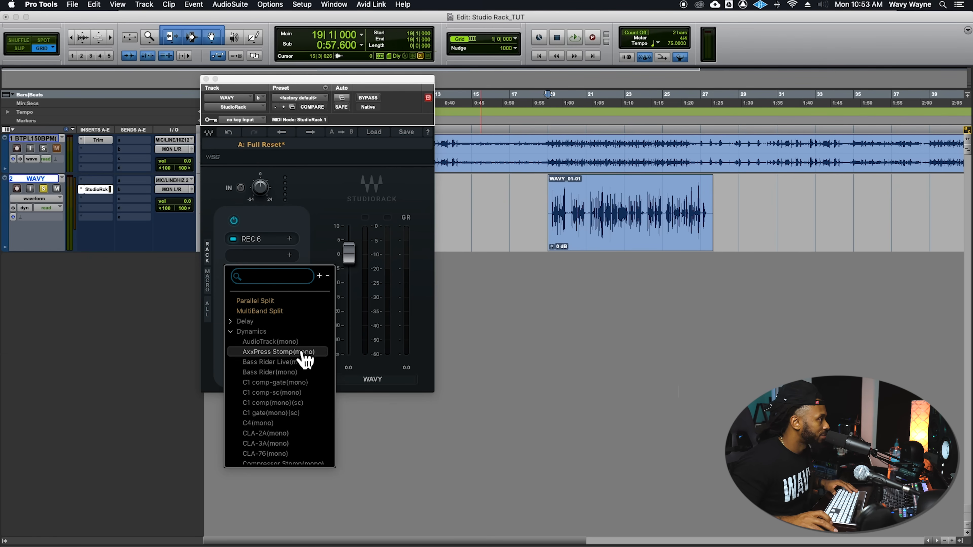
pyautogui.click(277, 277)
pyautogui.write('deess')
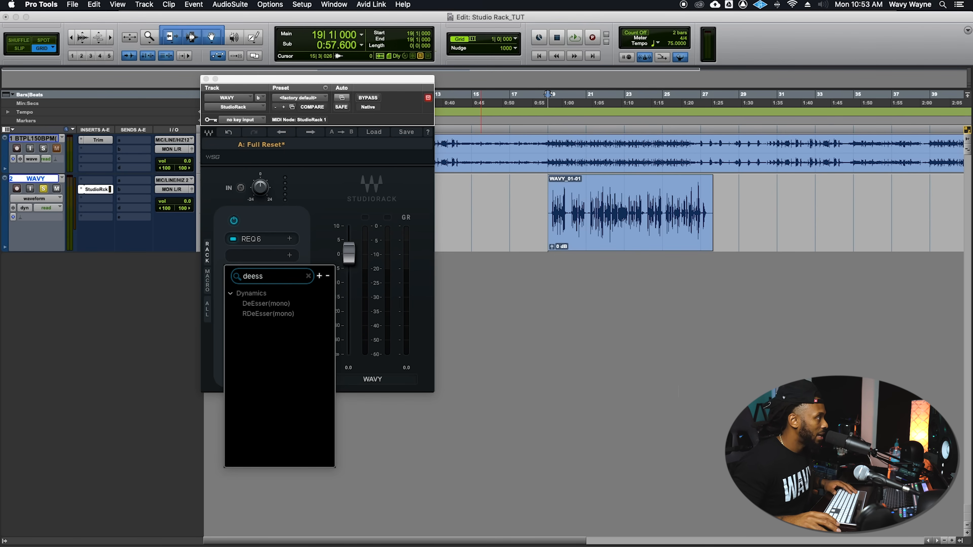
pyautogui.click(293, 315)
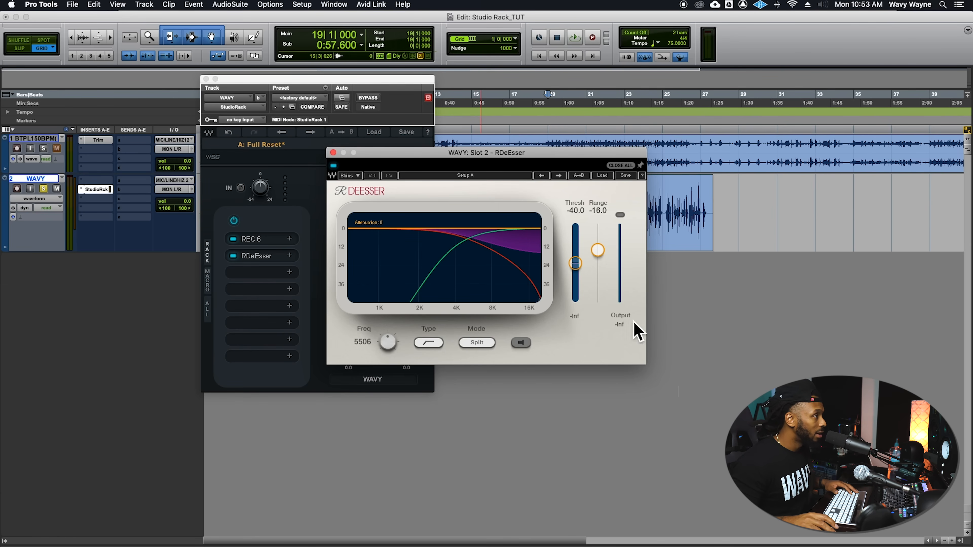
# Step: Load the Male DeEss Wide factory preset in RDeEsser
pyautogui.click(603, 176)
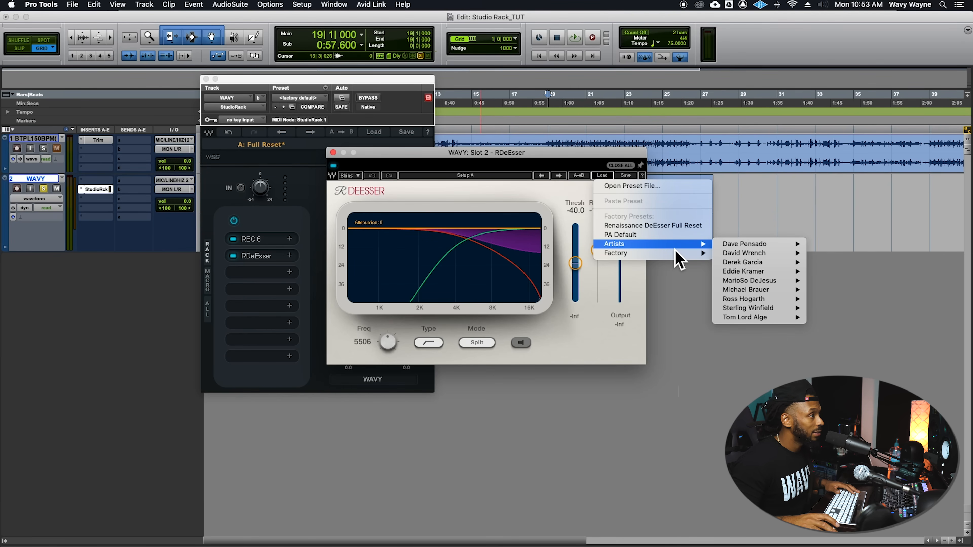
pyautogui.moveTo(762, 244)
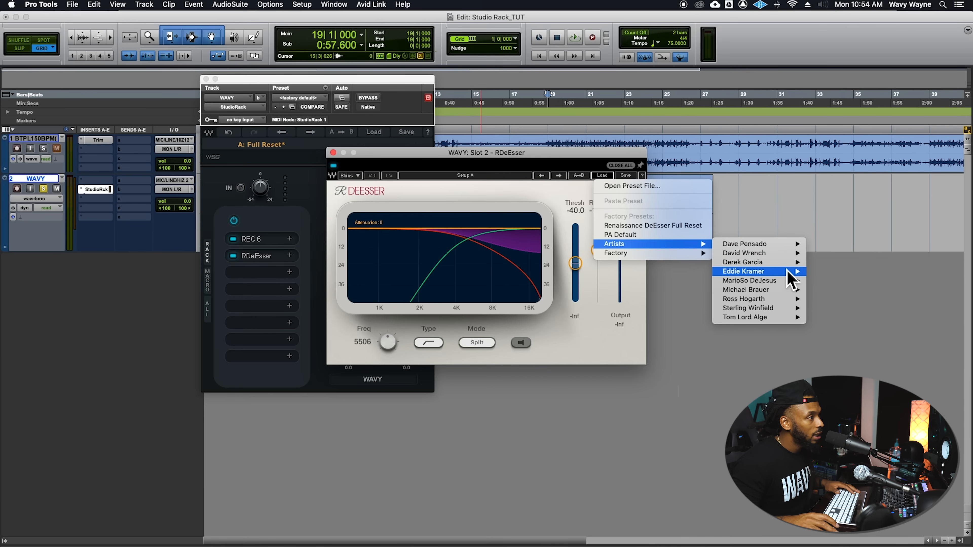
pyautogui.moveTo(782, 264)
pyautogui.moveTo(628, 254)
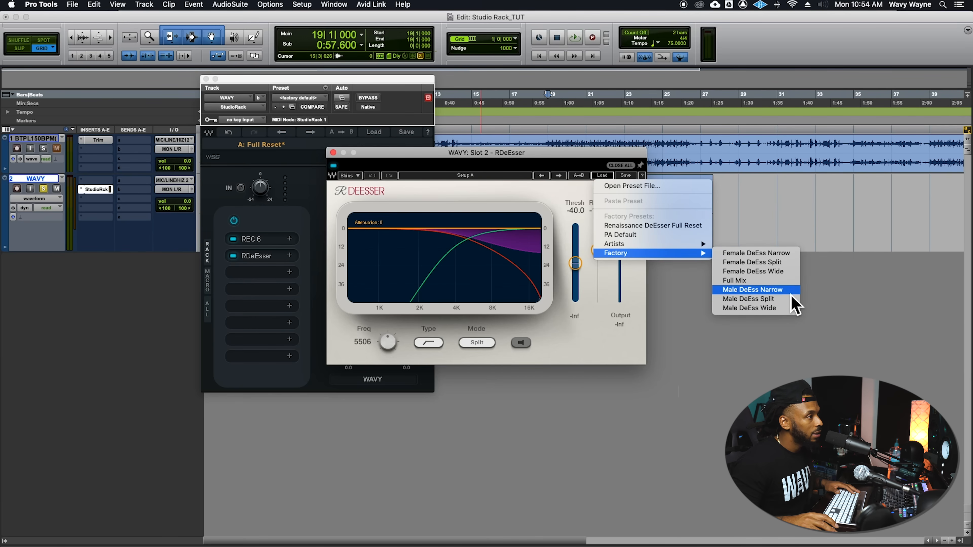
pyautogui.click(787, 307)
# Step: Play the vocal, set RDeEsser's threshold to -29.8, and stop playback and close the plug-in window
pyautogui.press('space')
pyautogui.moveTo(575, 254); pyautogui.dragTo(575, 253)
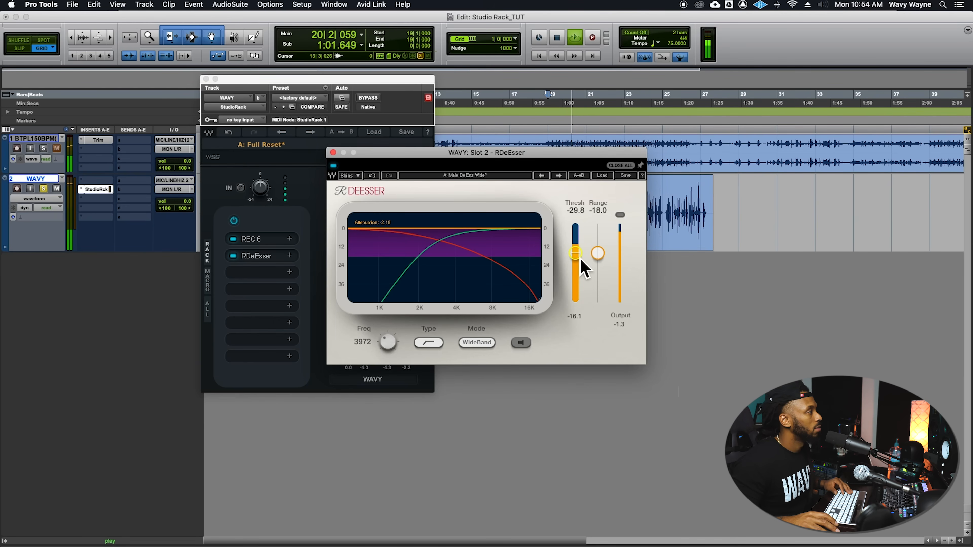
pyautogui.moveTo(453, 167)
pyautogui.mouseDown()
pyautogui.moveTo(483, 174)
pyautogui.moveTo(610, 264)
pyautogui.mouseUp()
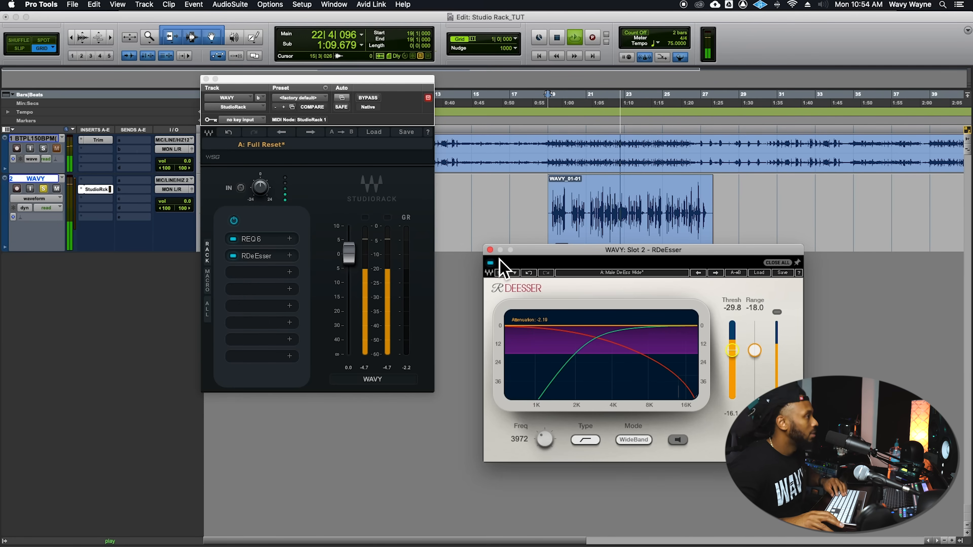
pyautogui.press('space')
pyautogui.click(490, 250)
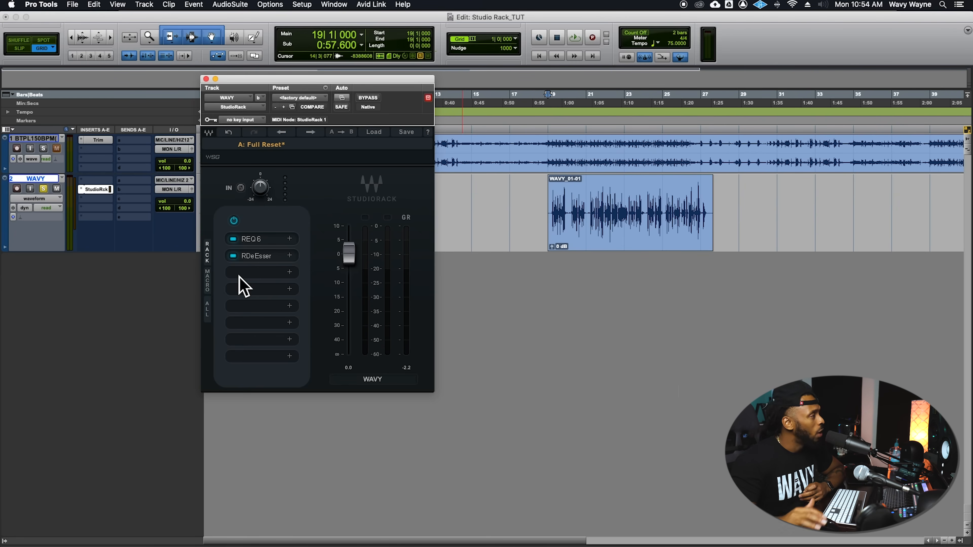
# Step: Add a MultiBand Split in StudioRack's third slot and give it four bands
pyautogui.click(273, 273)
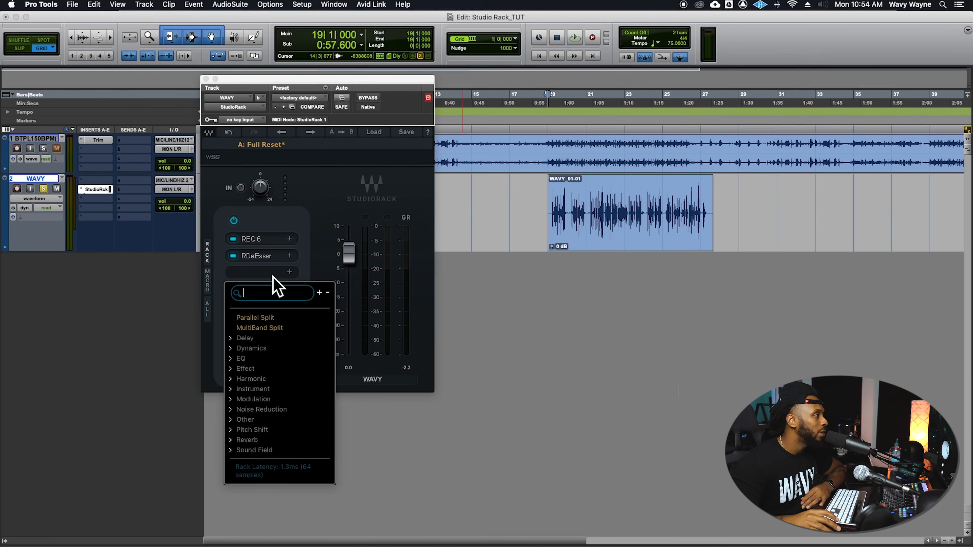
pyautogui.click(261, 329)
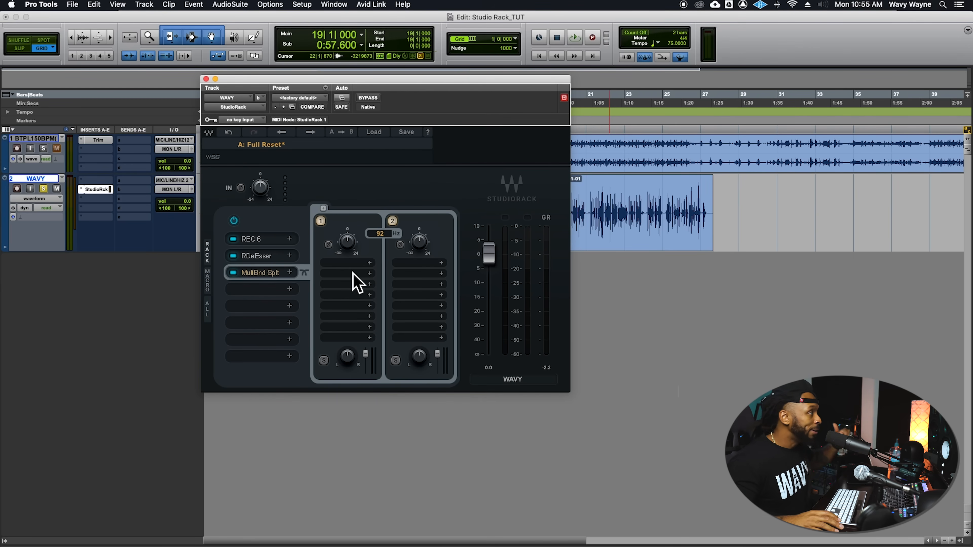
pyautogui.click(323, 209)
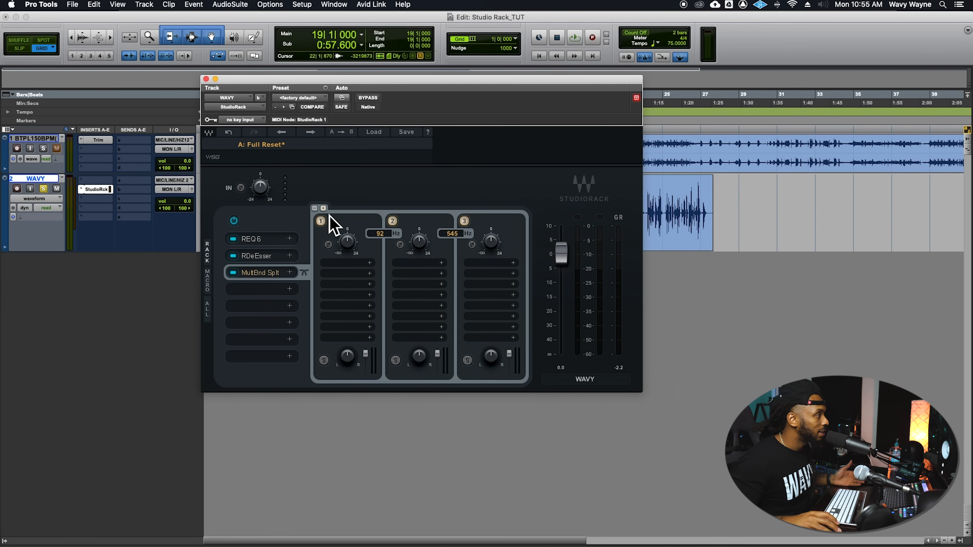
pyautogui.click(324, 209)
pyautogui.click(324, 209)
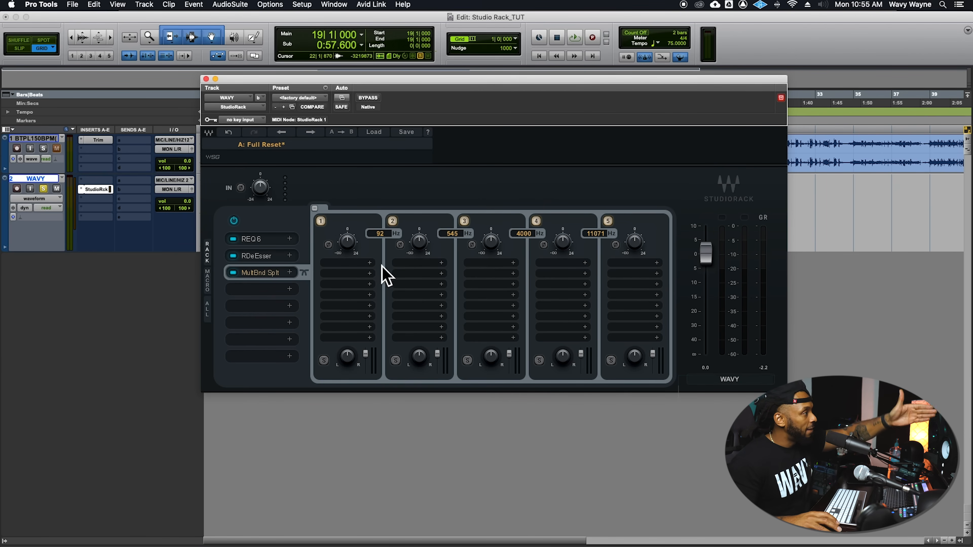
pyautogui.click(315, 209)
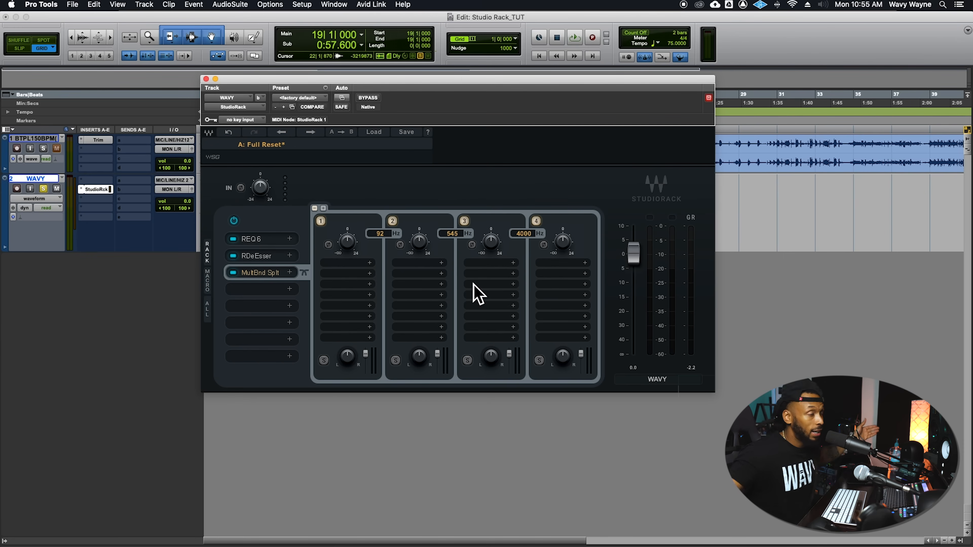
# Step: Play the soloed vocal briefly and move the StudioRack window so the vocal clip is uncovered
pyautogui.press('space')
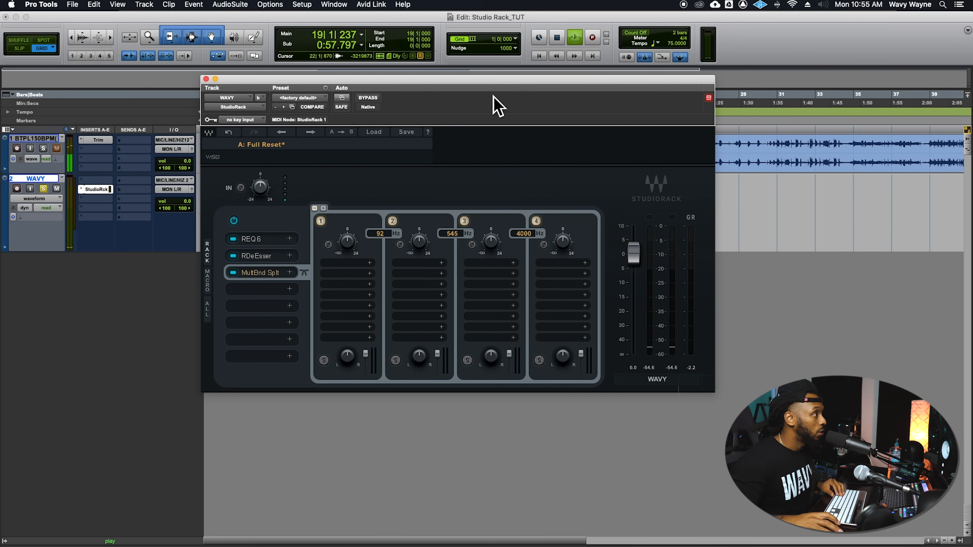
pyautogui.moveTo(496, 81); pyautogui.dragTo(326, 132)
pyautogui.press('space')
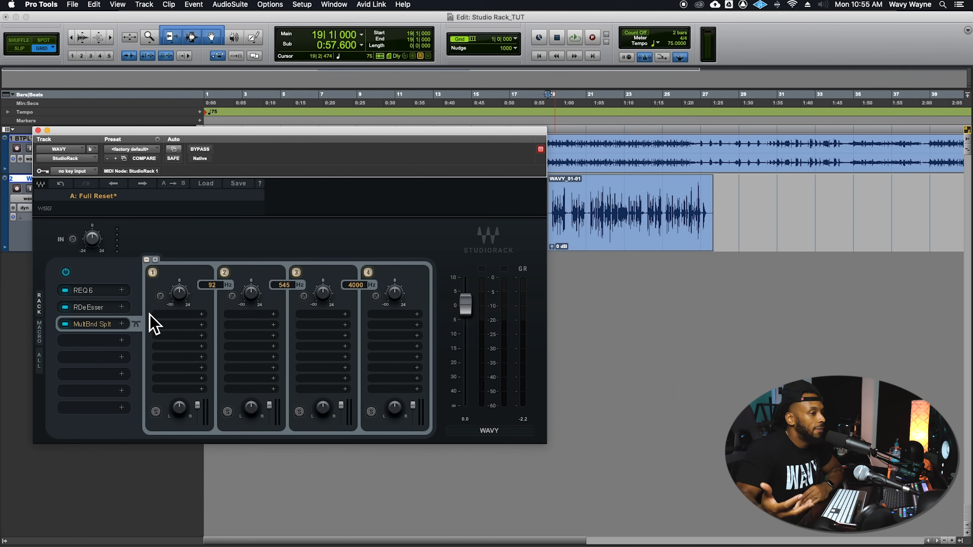
# Step: Insert RCompressor (mono) in the first slot of band 1 and solo that band
pyautogui.click(177, 317)
pyautogui.write('rcomp')
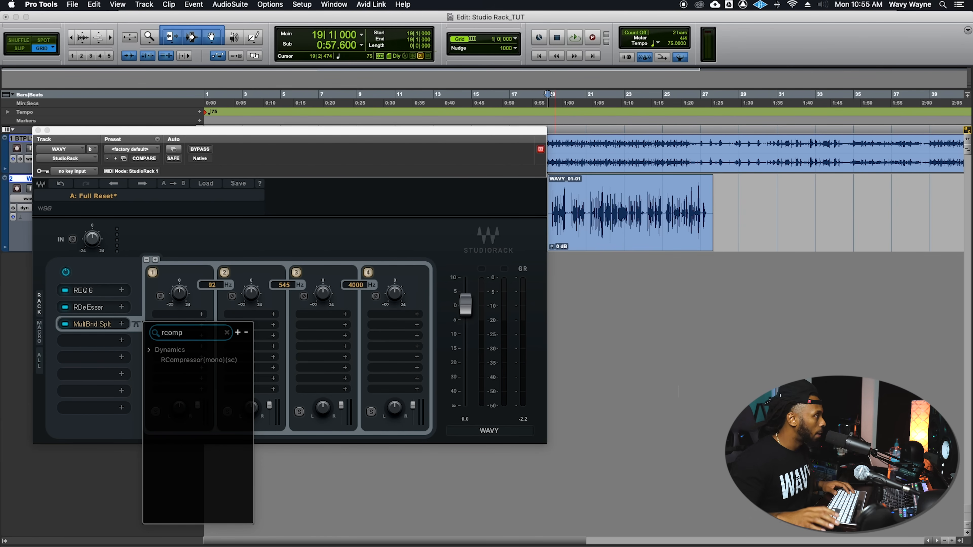
pyautogui.click(199, 361)
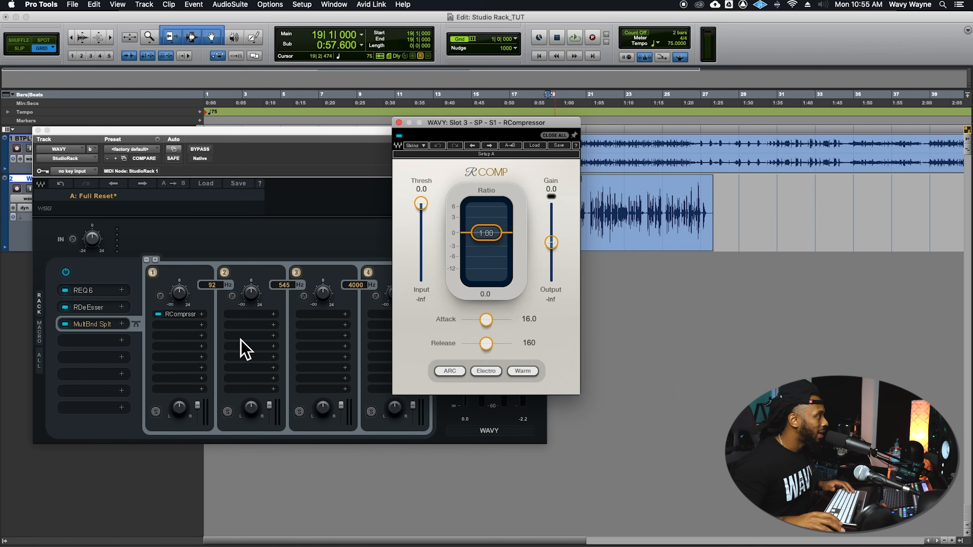
pyautogui.click(156, 413)
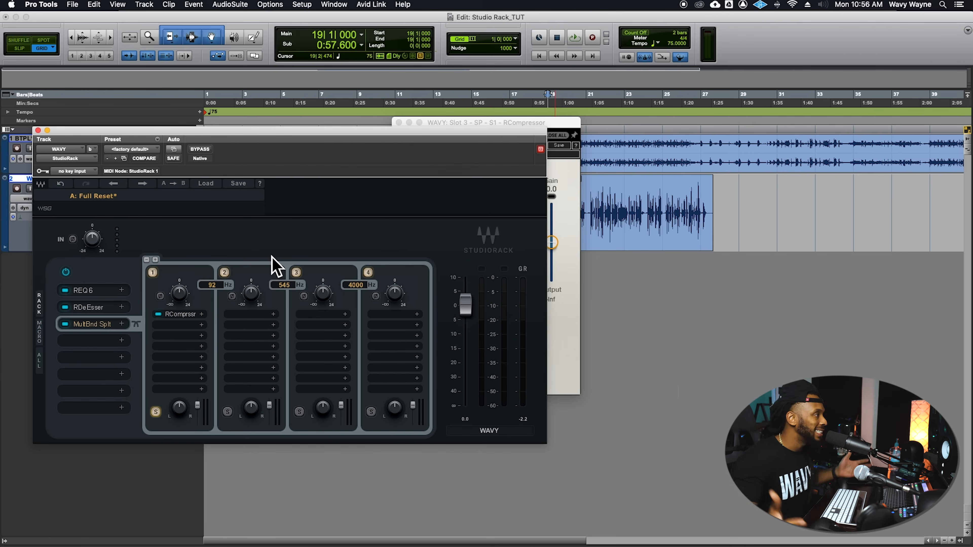
# Step: Arrange the StudioRack and RCompressor windows side by side, with band 1's RCompressor open
pyautogui.moveTo(289, 148); pyautogui.dragTo(163, 174)
pyautogui.moveTo(510, 132); pyautogui.dragTo(684, 126)
pyautogui.moveTo(387, 173); pyautogui.dragTo(531, 143)
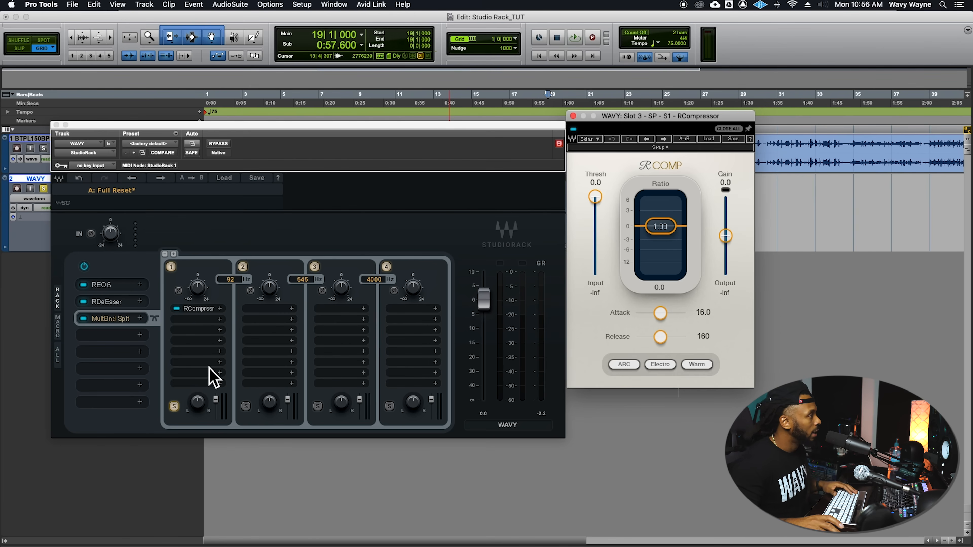
pyautogui.click(205, 313)
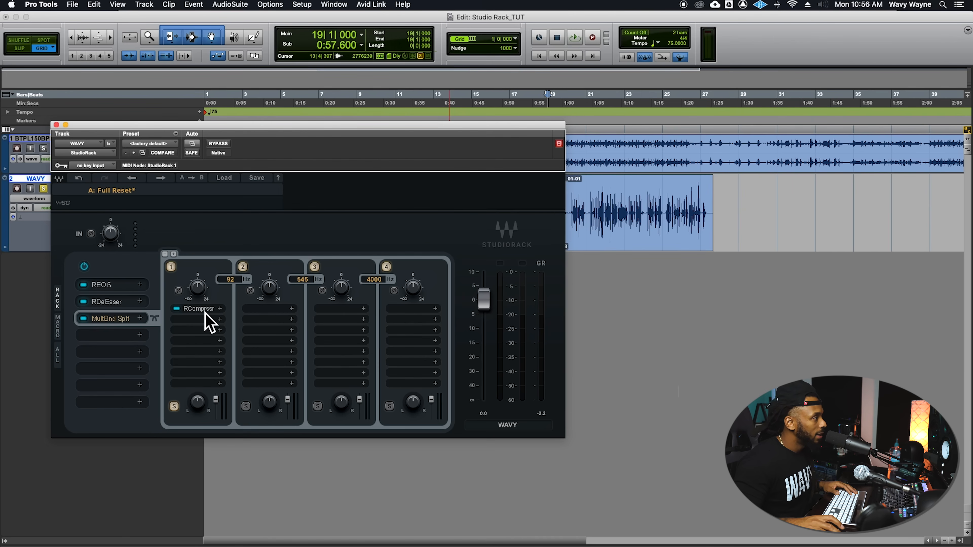
pyautogui.click(205, 312)
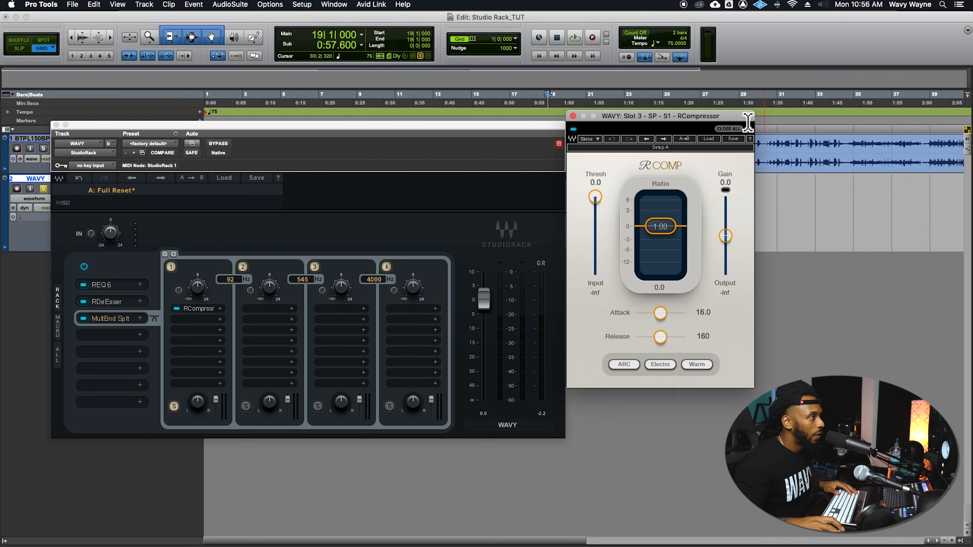
pyautogui.moveTo(749, 122); pyautogui.dragTo(753, 153)
# Step: Set band 1's RCompressor to ratio 3.08, threshold -60, attack 6.66 and release 41.7, playing the vocal with band 1 unsoloed
pyautogui.moveTo(664, 257); pyautogui.dragTo(663, 268)
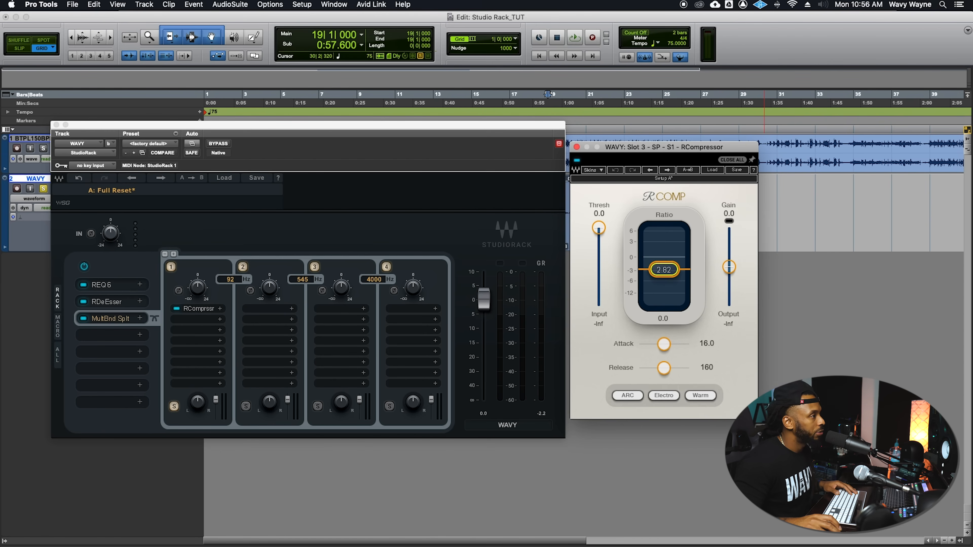
pyautogui.moveTo(605, 237); pyautogui.dragTo(605, 256)
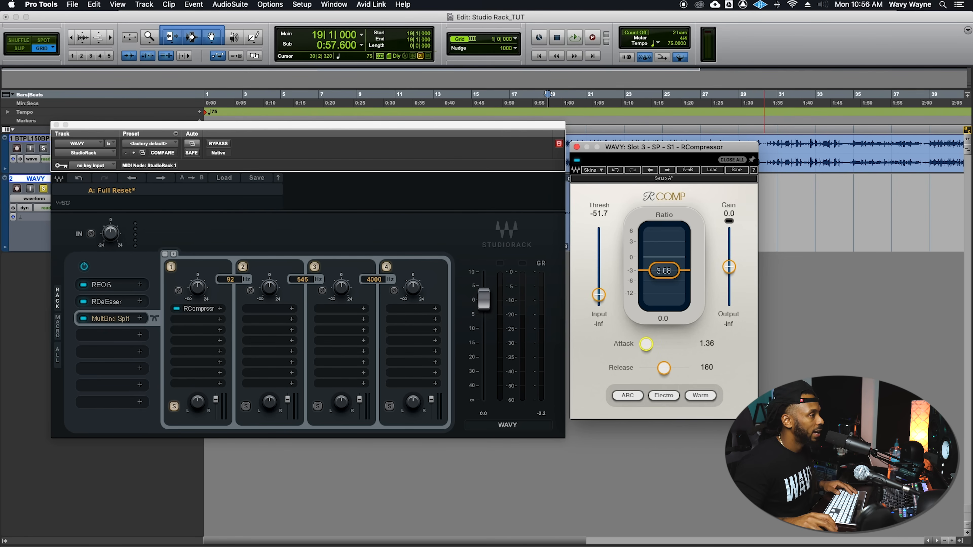
pyautogui.moveTo(664, 366); pyautogui.dragTo(654, 367)
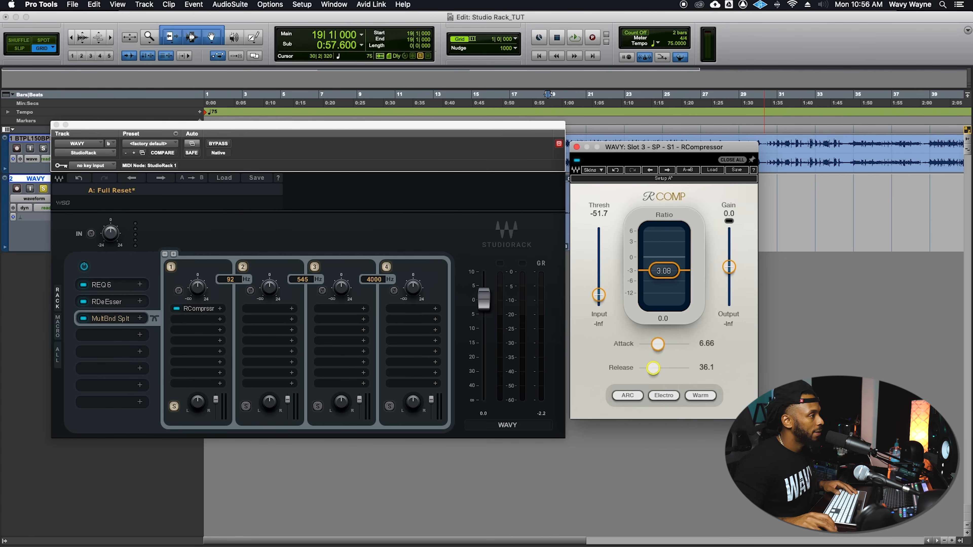
pyautogui.press('space')
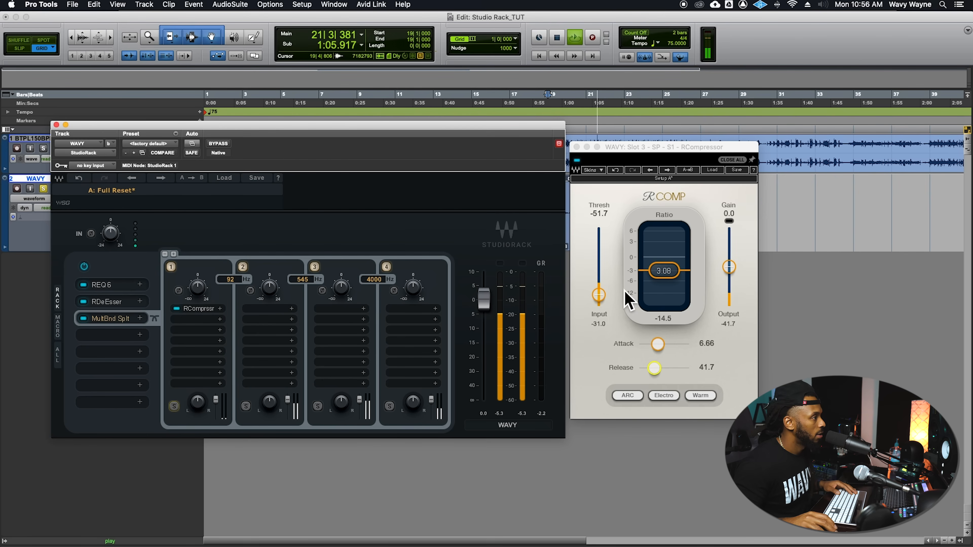
pyautogui.moveTo(602, 302); pyautogui.dragTo(603, 315)
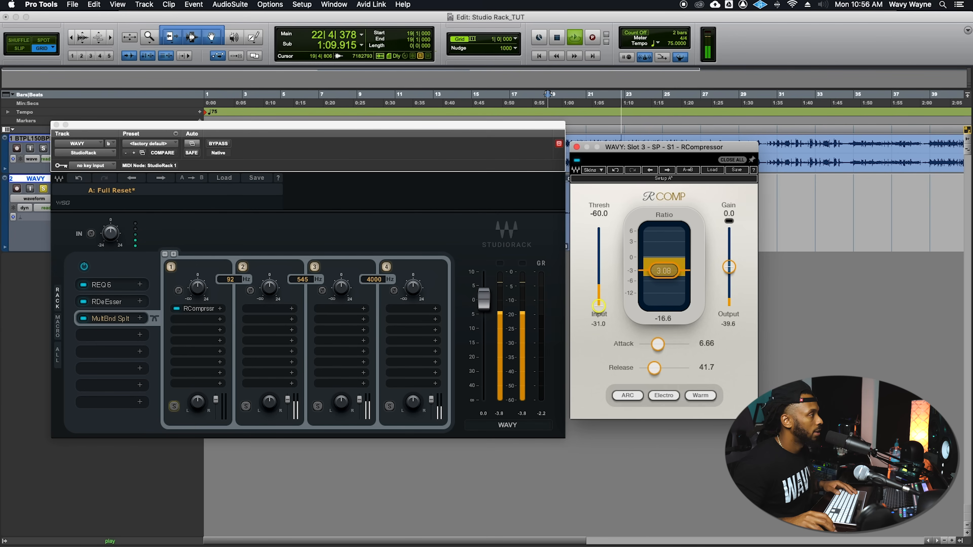
# Step: Set the crossover frequency between bands 1 and 2 to 157 Hz while auditioning the vocal
pyautogui.click(301, 304)
pyautogui.press('space')
pyautogui.press('space')
pyautogui.press('space')
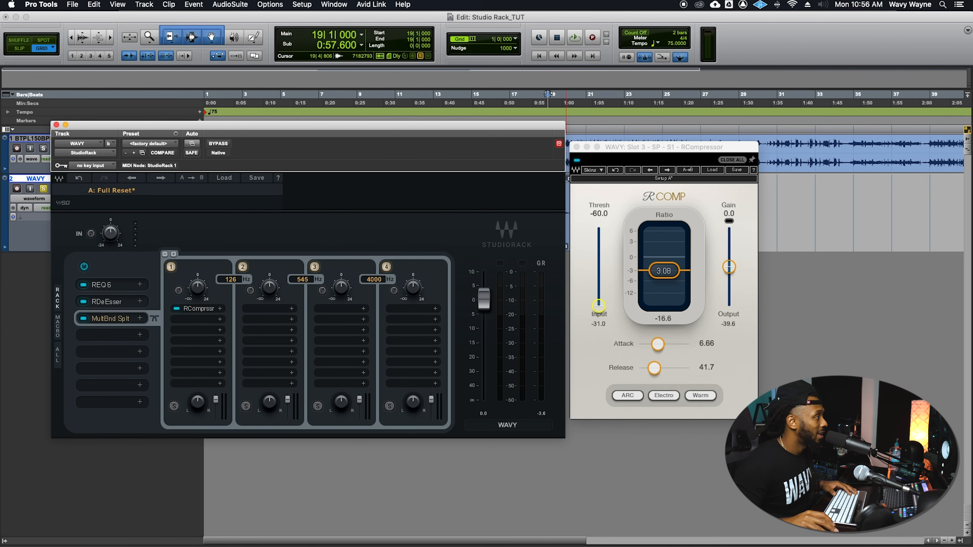
pyautogui.press('space')
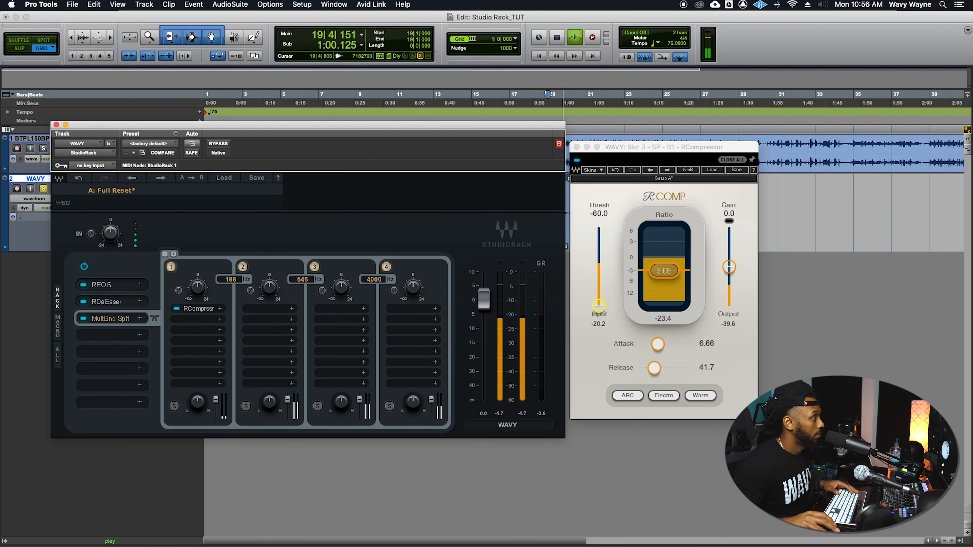
pyautogui.moveTo(231, 279); pyautogui.dragTo(231, 297)
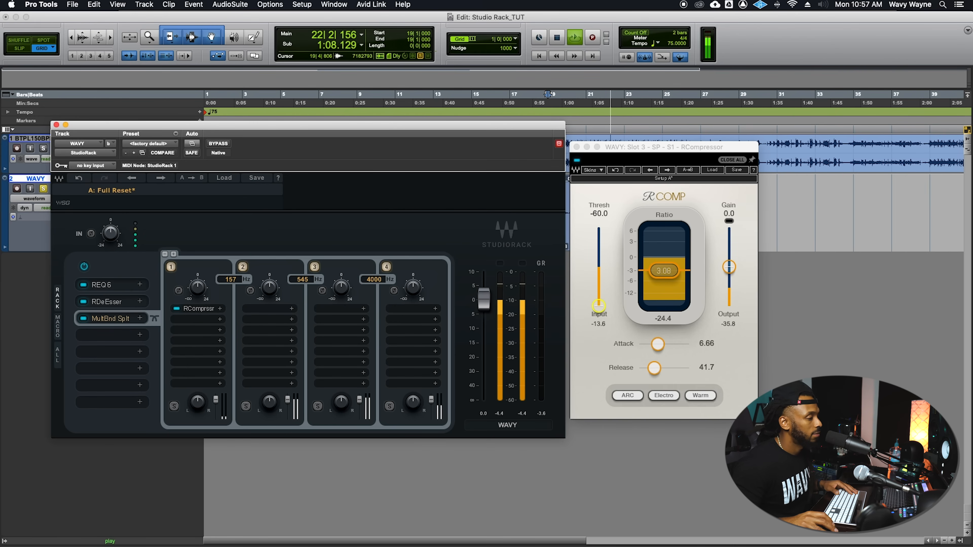
# Step: Raise band 1's RCompressor threshold to -39.4 while auditioning the vocal, and stop playback
pyautogui.press('space')
pyautogui.moveTo(598, 306); pyautogui.dragTo(599, 305)
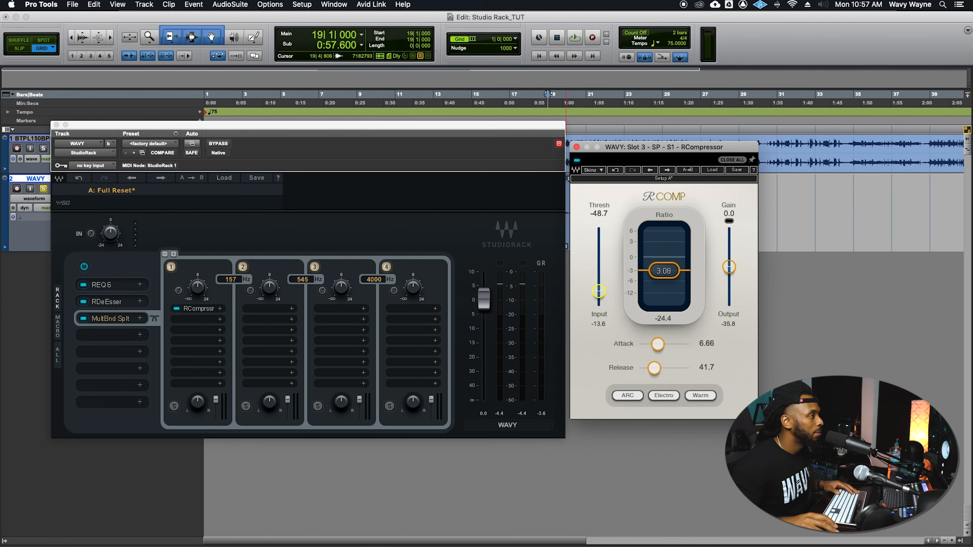
pyautogui.press('space')
pyautogui.moveTo(598, 294); pyautogui.dragTo(598, 279)
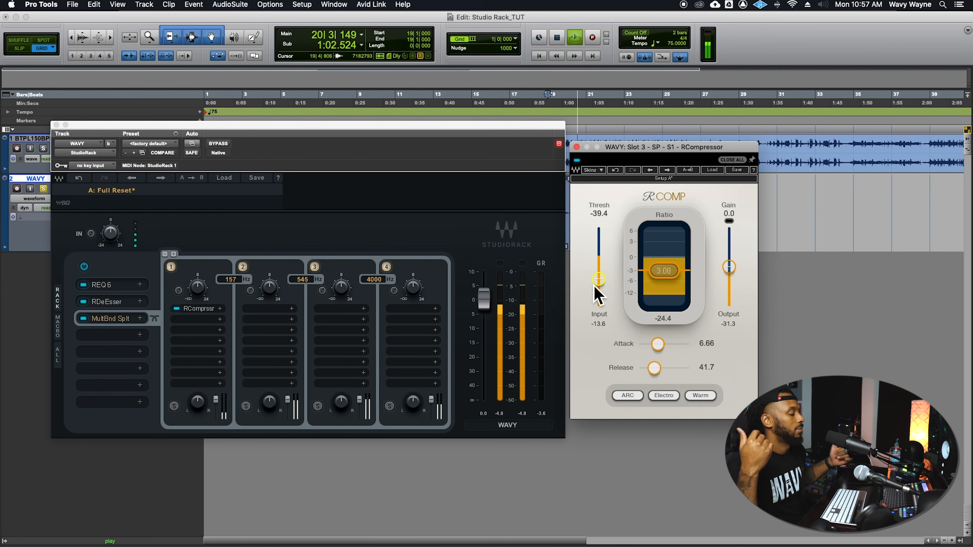
pyautogui.click(317, 307)
pyautogui.press('space')
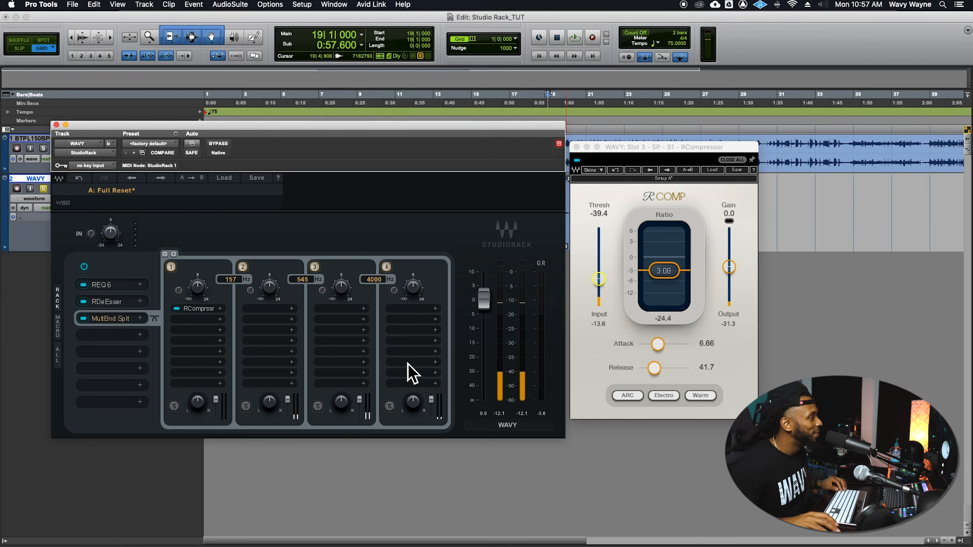
# Step: Copy band 1's RCompressor to band 4's first slot and open the copy beside the StudioRack window
pyautogui.moveTo(206, 310); pyautogui.dragTo(417, 313)
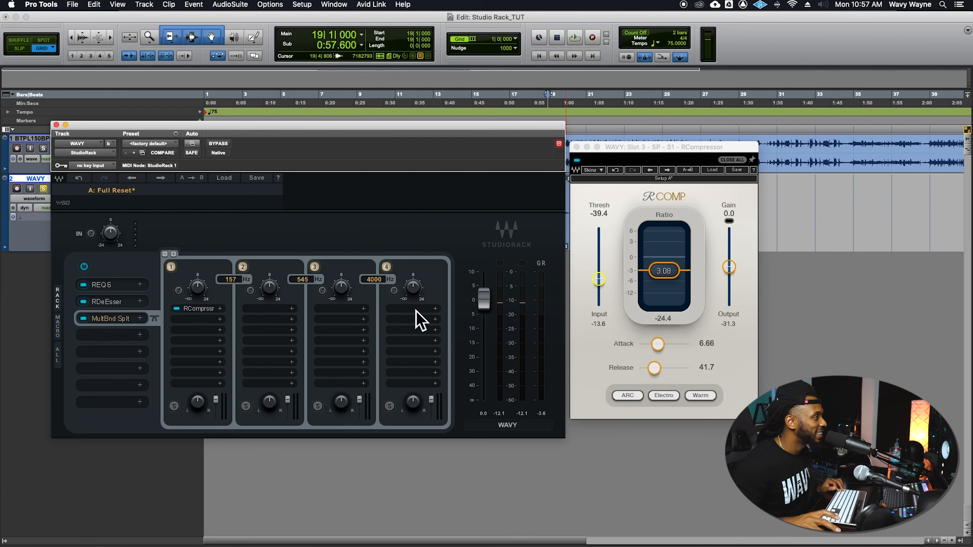
pyautogui.moveTo(452, 130); pyautogui.dragTo(802, 120)
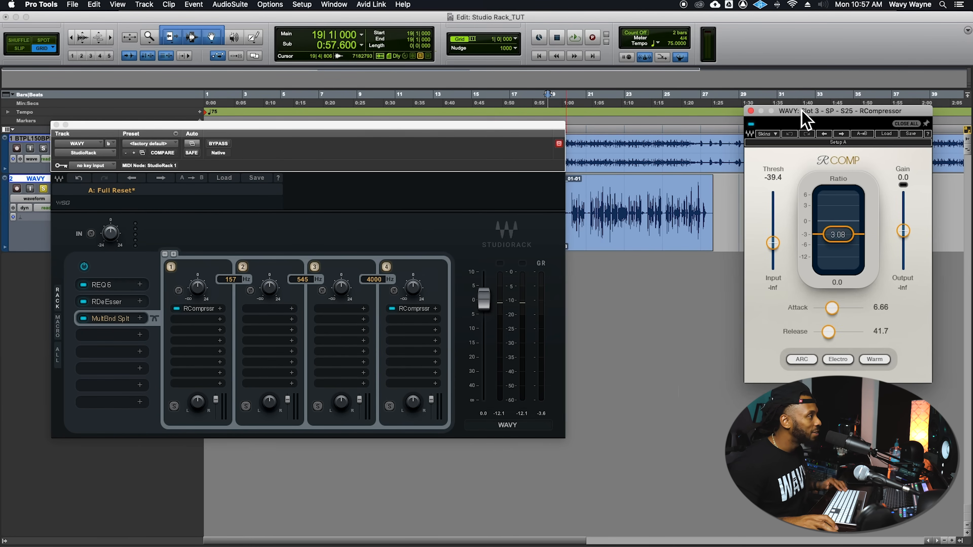
pyautogui.click(424, 309)
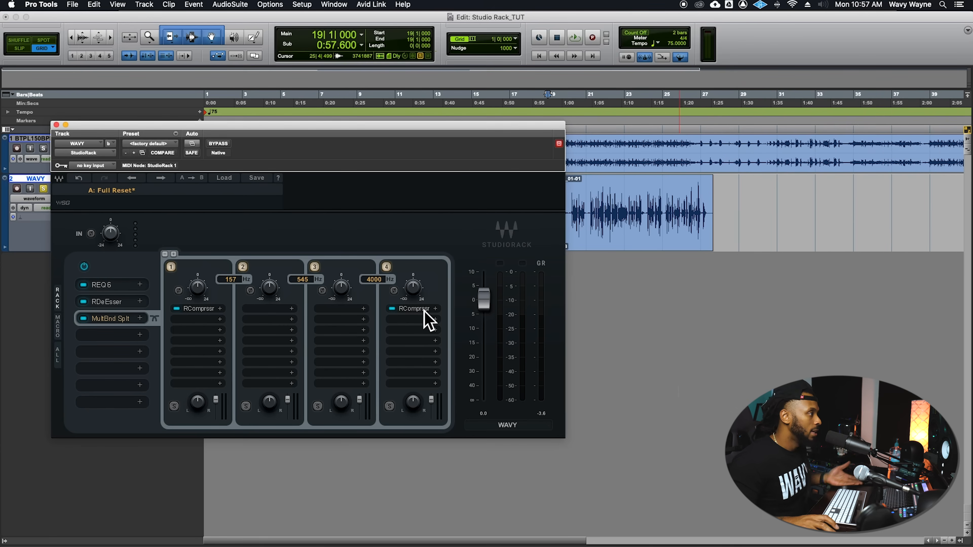
pyautogui.click(424, 311)
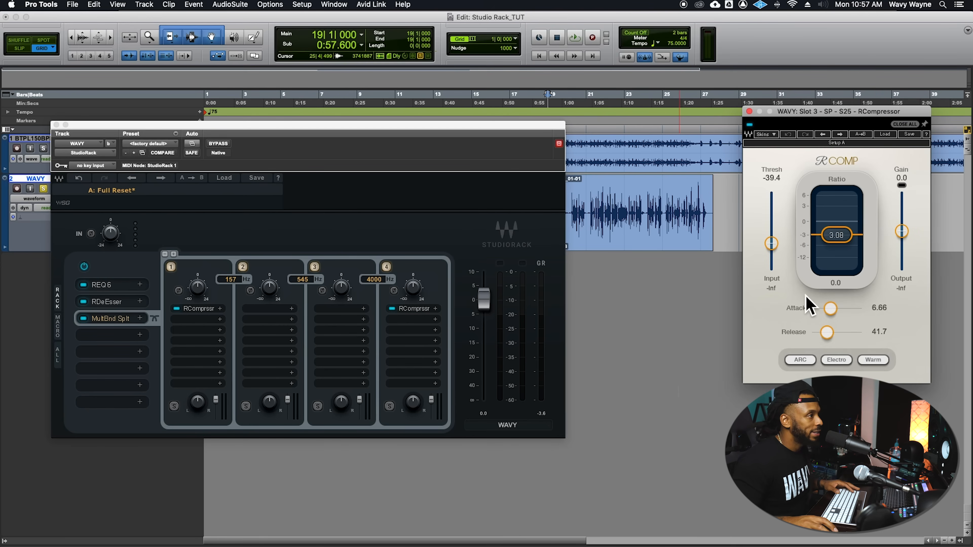
# Step: While auditioning the vocal, set the crossover between bands 3 and 4 to 7468 Hz and band 4's RCompressor threshold to -36.9
pyautogui.press('space')
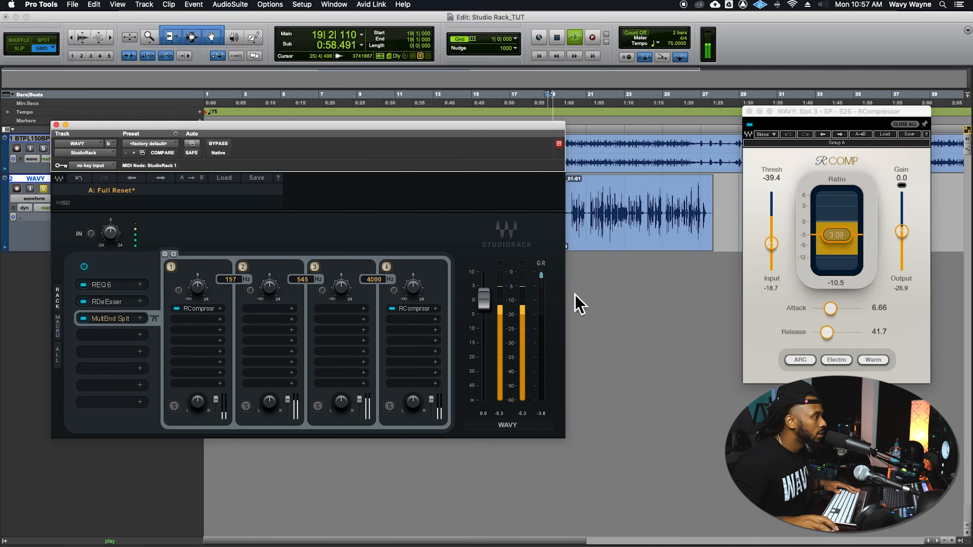
pyautogui.moveTo(773, 244); pyautogui.dragTo(772, 243)
pyautogui.moveTo(374, 279)
pyautogui.mouseDown()
pyautogui.moveTo(374, 268)
pyautogui.moveTo(384, 289)
pyautogui.mouseUp()
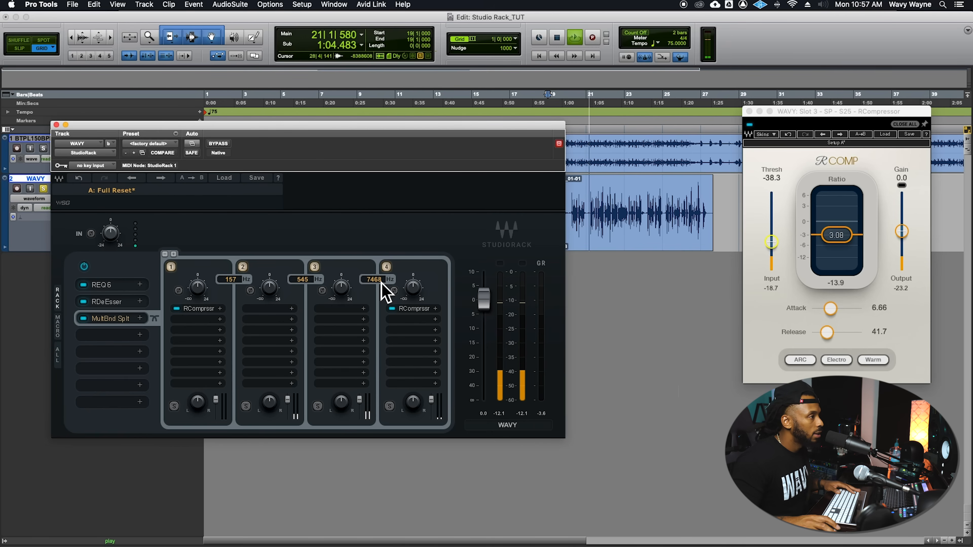
pyautogui.moveTo(772, 241); pyautogui.dragTo(771, 239)
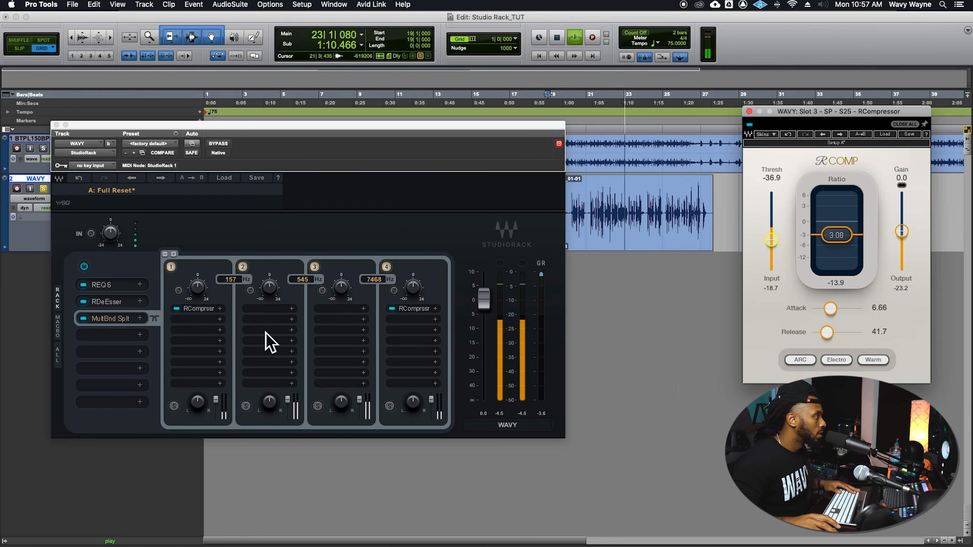
pyautogui.click(266, 320)
pyautogui.press('space')
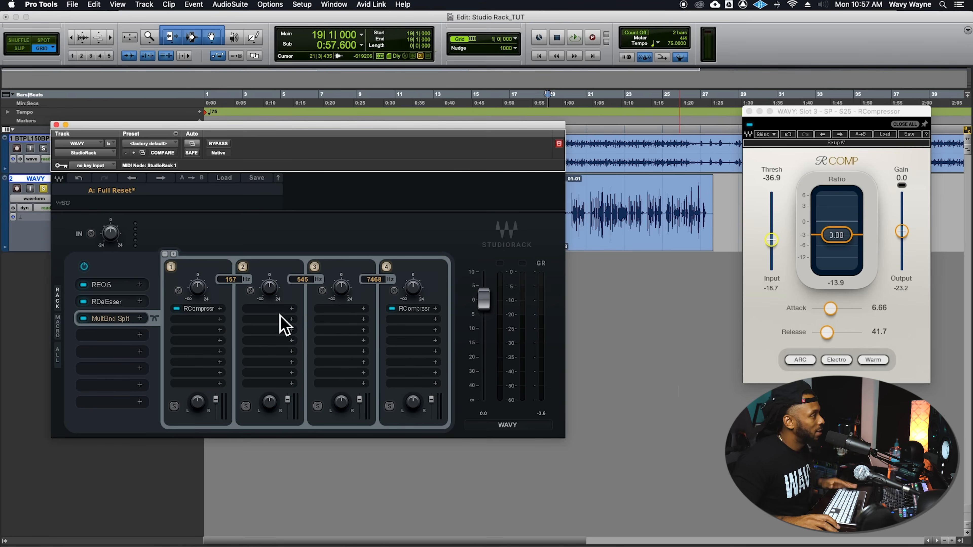
# Step: Insert a CLA-76 compressor in band 2's first slot and move its window clear of the bands
pyautogui.click(279, 314)
pyautogui.write('cla')
pyautogui.click(272, 375)
pyautogui.moveTo(410, 194); pyautogui.dragTo(588, 305)
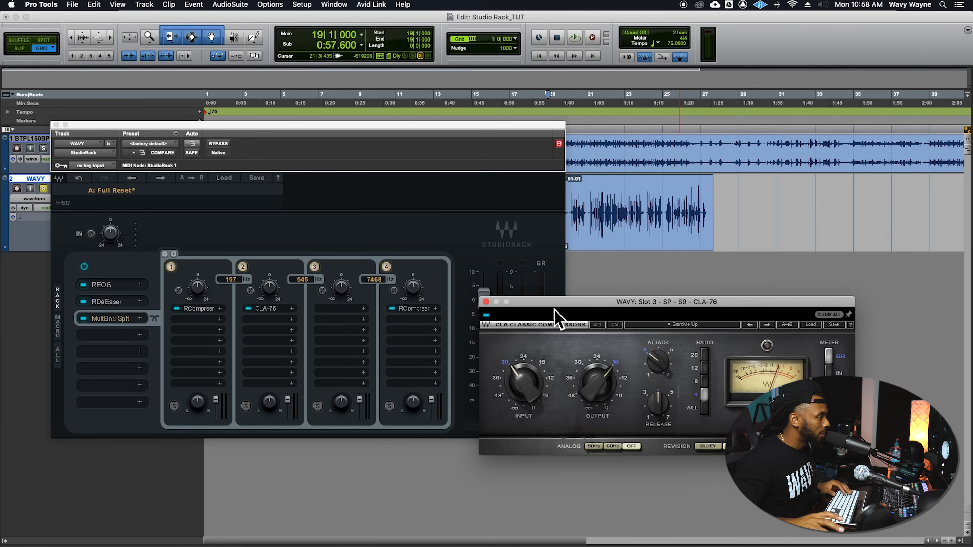
# Step: Raise band 2's CLA-76 input to about 26 and lower its output slightly while auditioning the vocal, and stop playback
pyautogui.press('space')
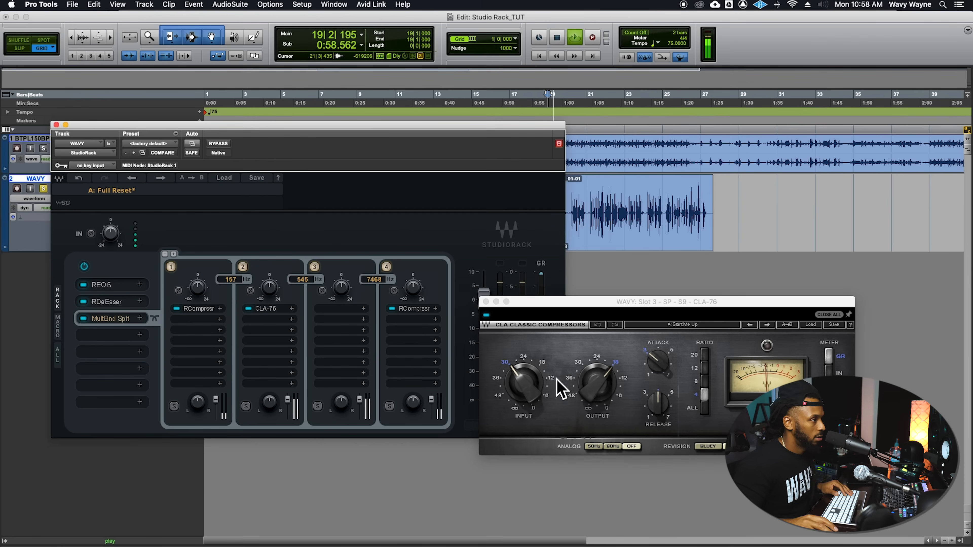
pyautogui.click(534, 395)
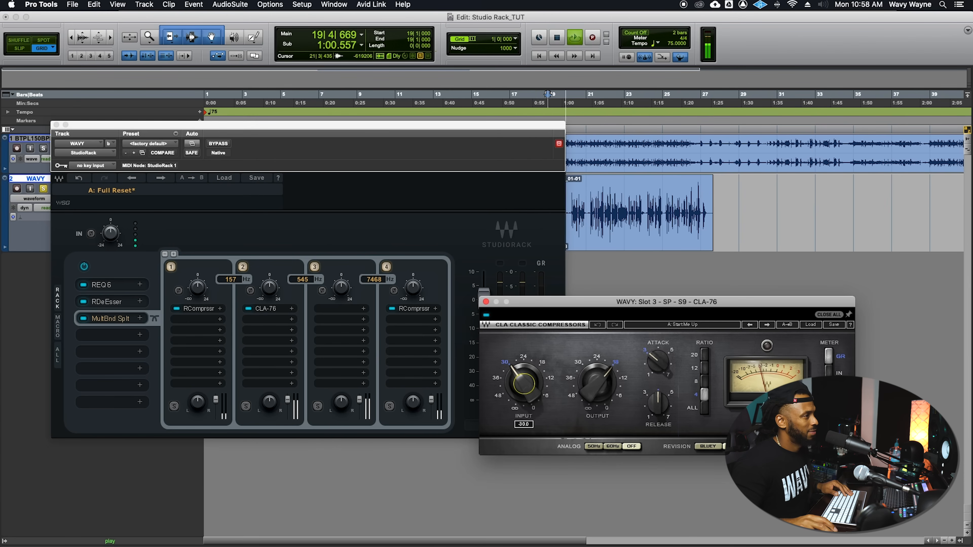
pyautogui.click(665, 366)
pyautogui.moveTo(523, 385); pyautogui.dragTo(523, 378)
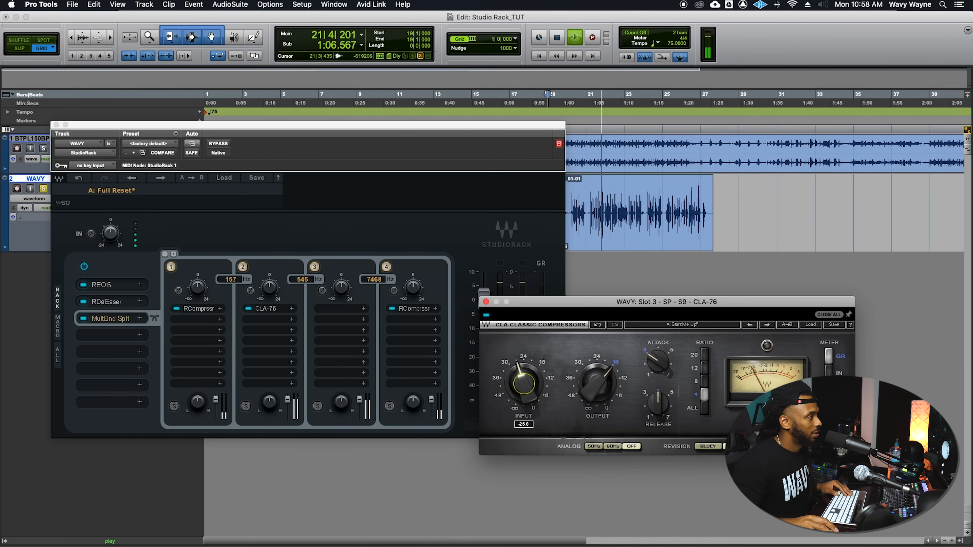
pyautogui.moveTo(596, 387); pyautogui.dragTo(596, 387)
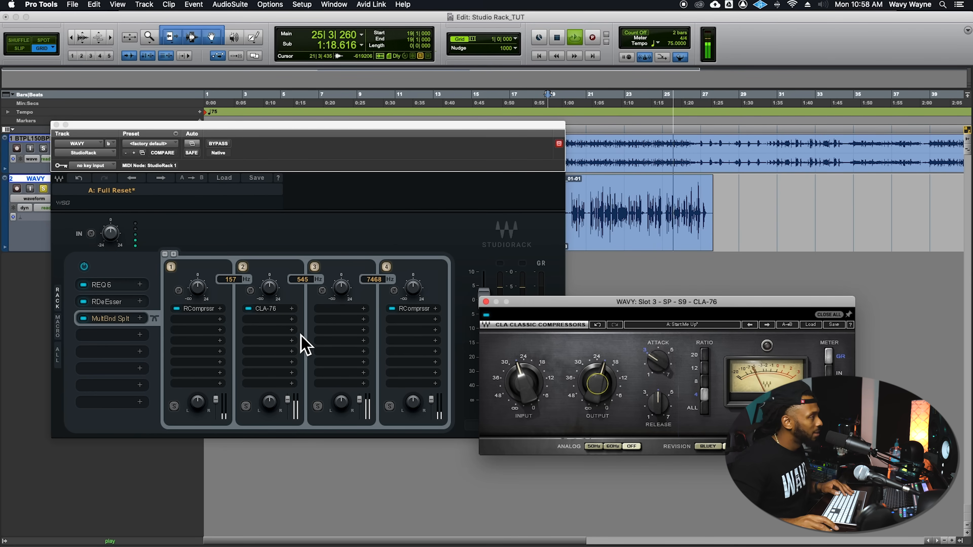
pyautogui.click(331, 325)
pyautogui.press('space')
# Step: Insert the PuigChild 660 mono compressor in band 3's first slot and move its window clear of the bands
pyautogui.click(336, 314)
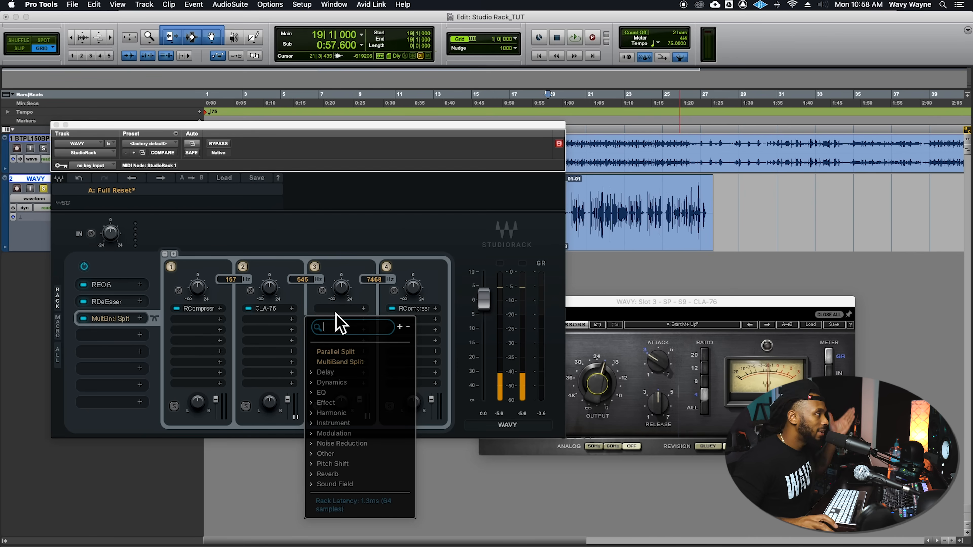
pyautogui.click(344, 382)
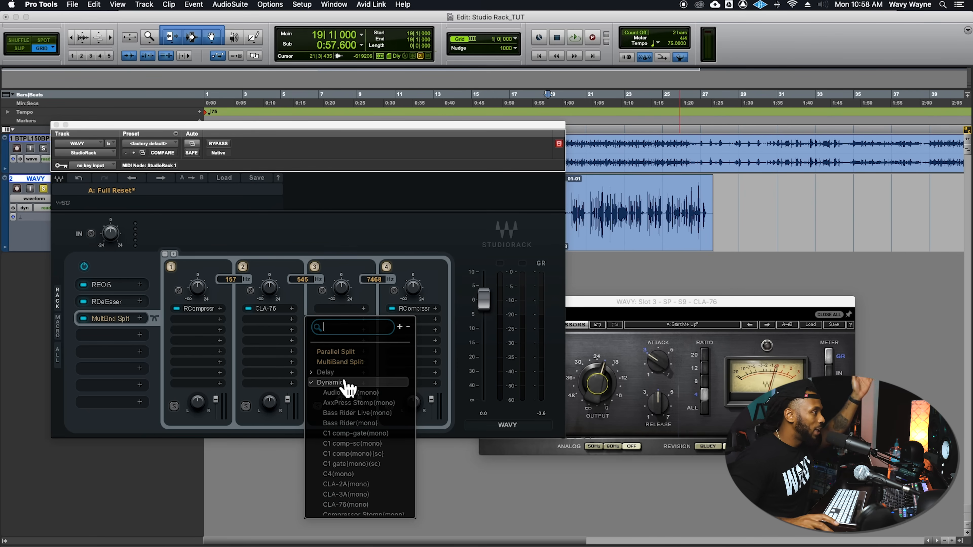
pyautogui.scroll(-5, 366, 422)
pyautogui.scroll(-5, 370, 429)
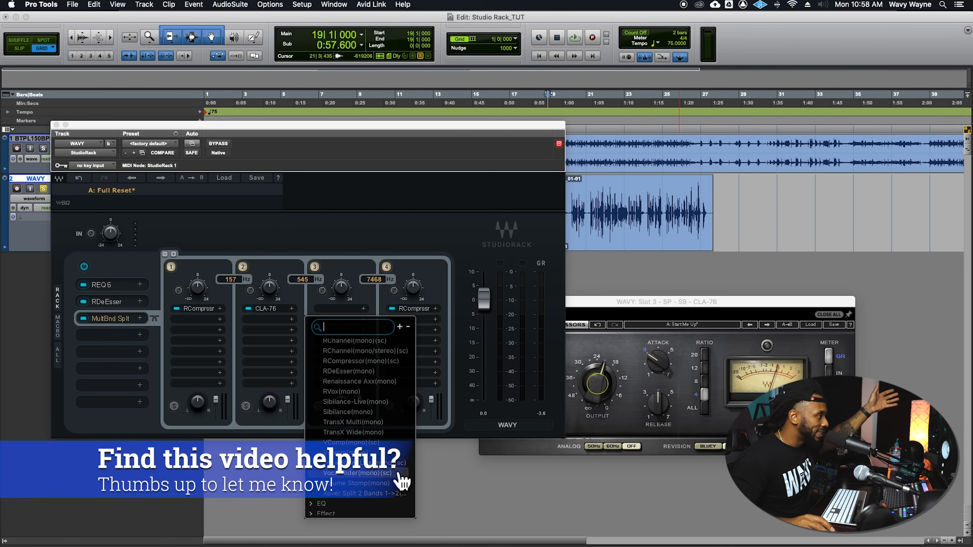
pyautogui.scroll(1, 402, 481)
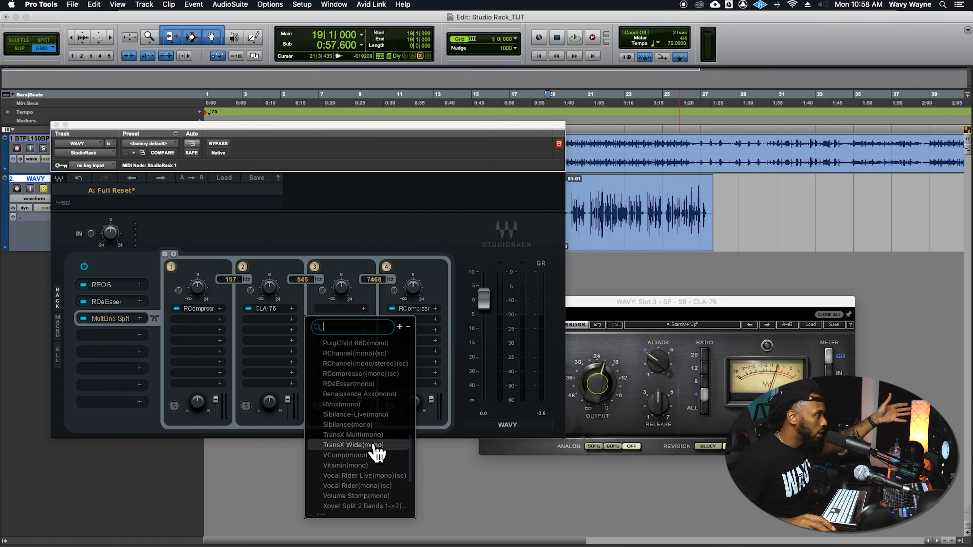
pyautogui.scroll(4, 373, 418)
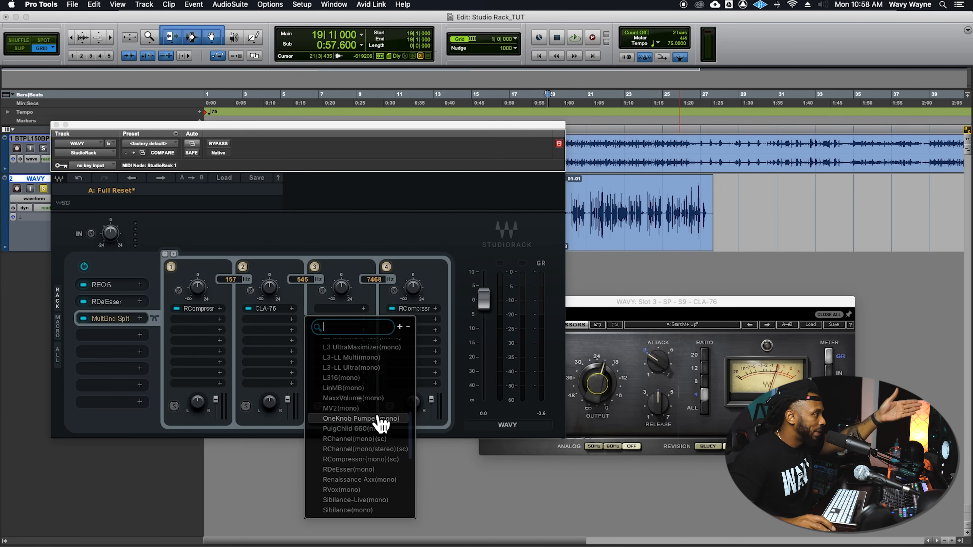
pyautogui.click(356, 428)
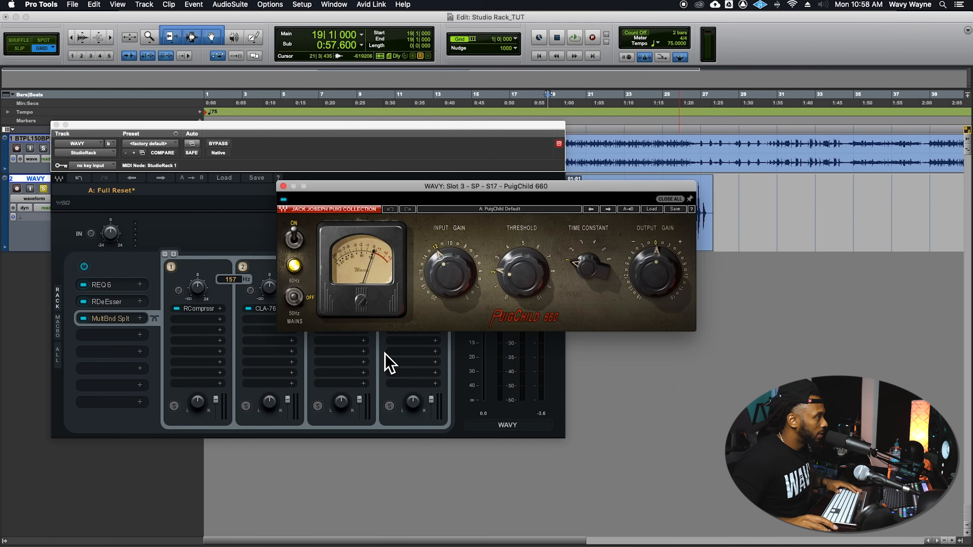
pyautogui.moveTo(492, 188); pyautogui.dragTo(585, 323)
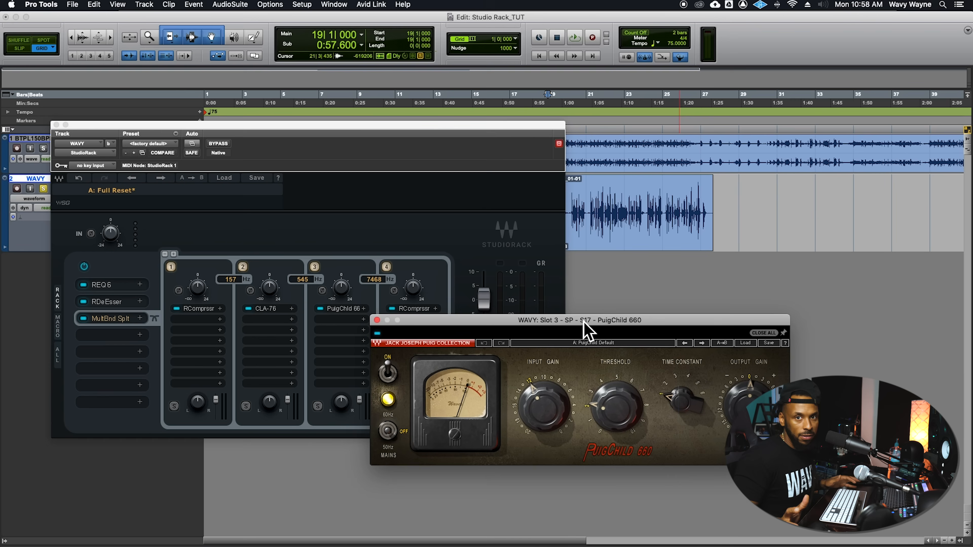
# Step: Adjust band 3's PuigChild 660 threshold slightly while playing the vocal, and move its window beside the bands
pyautogui.press('space')
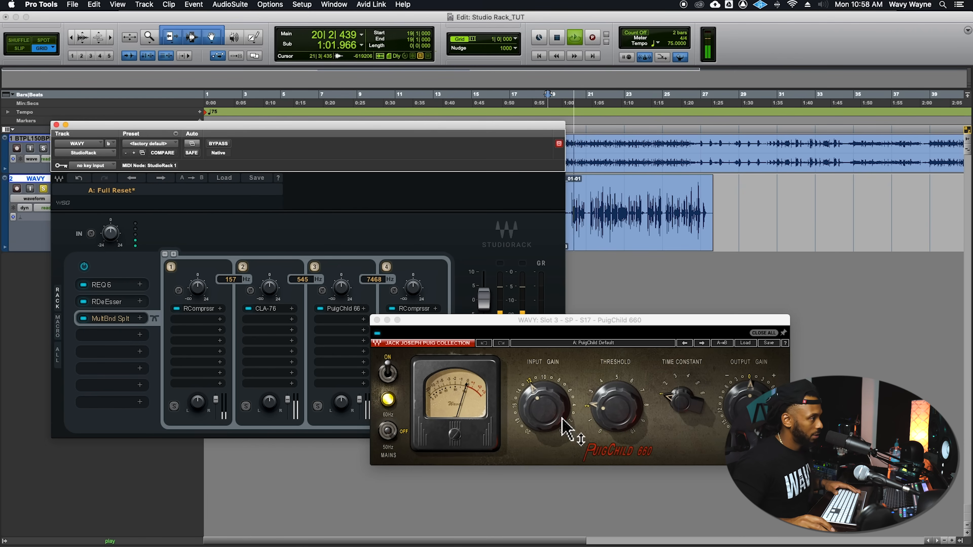
pyautogui.click(610, 418)
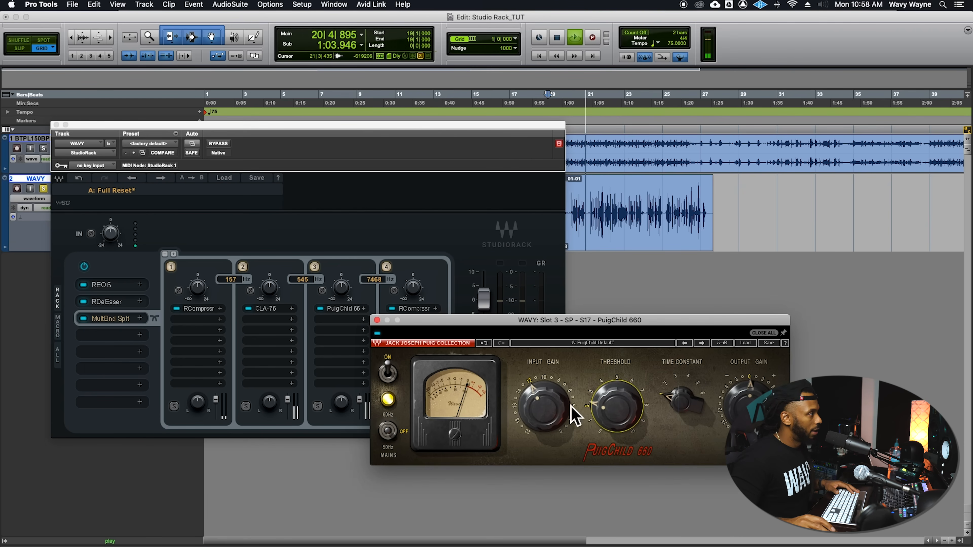
pyautogui.moveTo(432, 324); pyautogui.dragTo(555, 282)
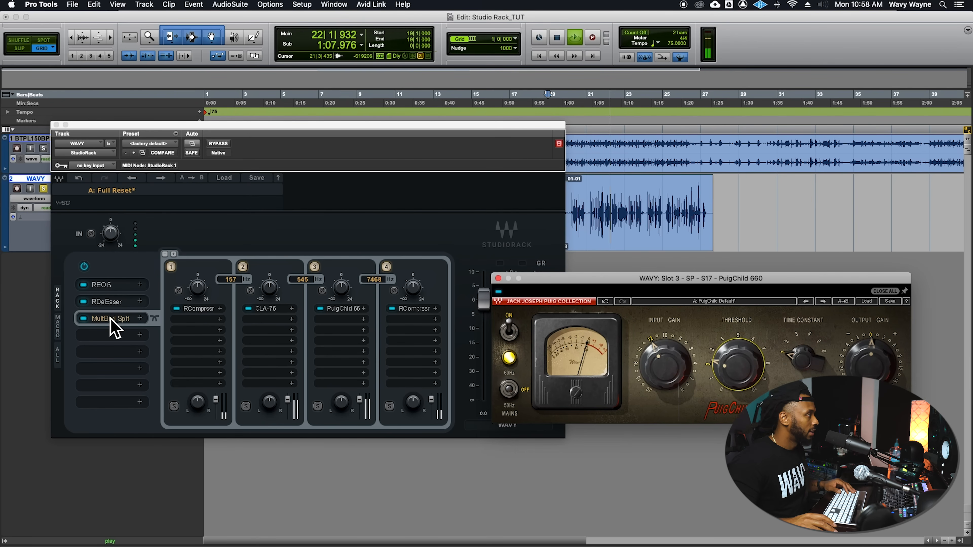
# Step: Compare the vocal with the MultiBand Split bypassed and enabled during playback, leaving it enabled
pyautogui.click(94, 331)
pyautogui.press('space')
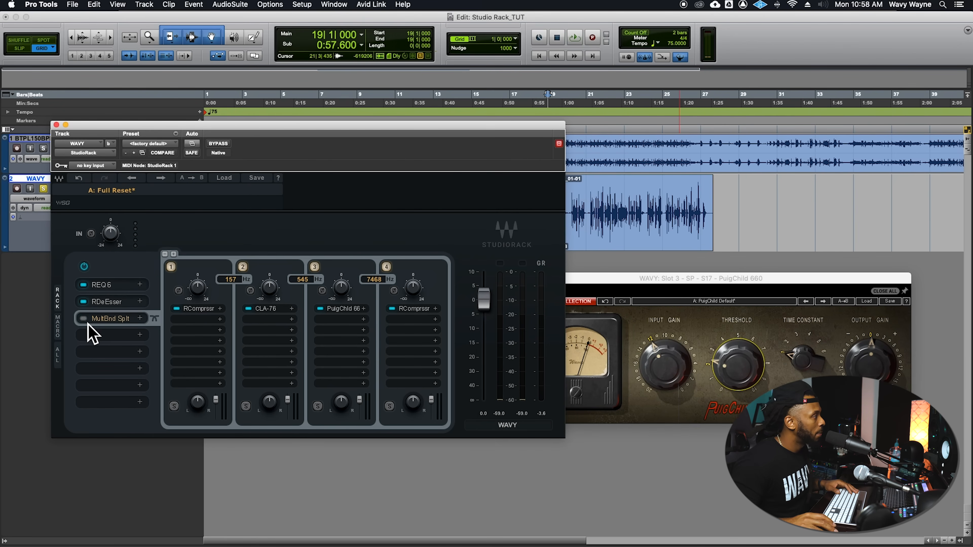
pyautogui.press('space')
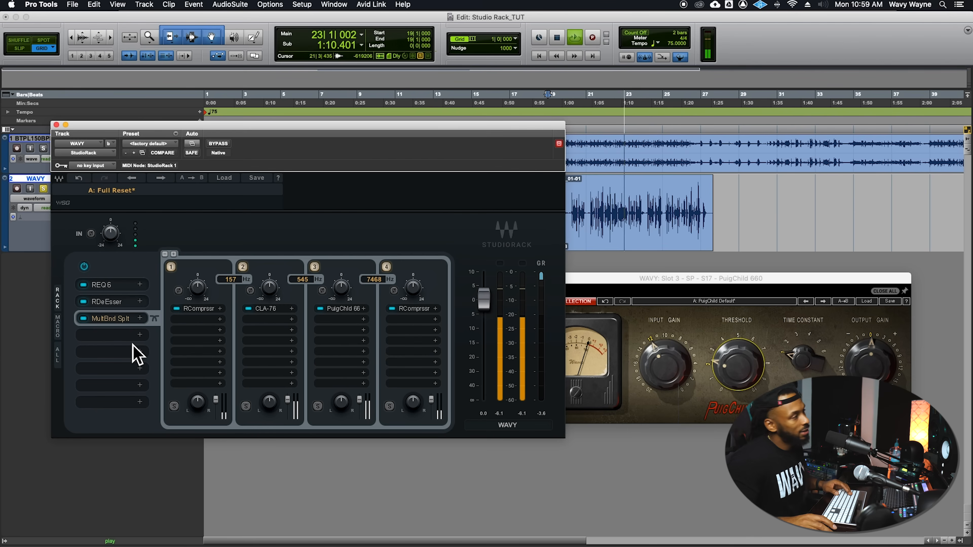
pyautogui.press('space')
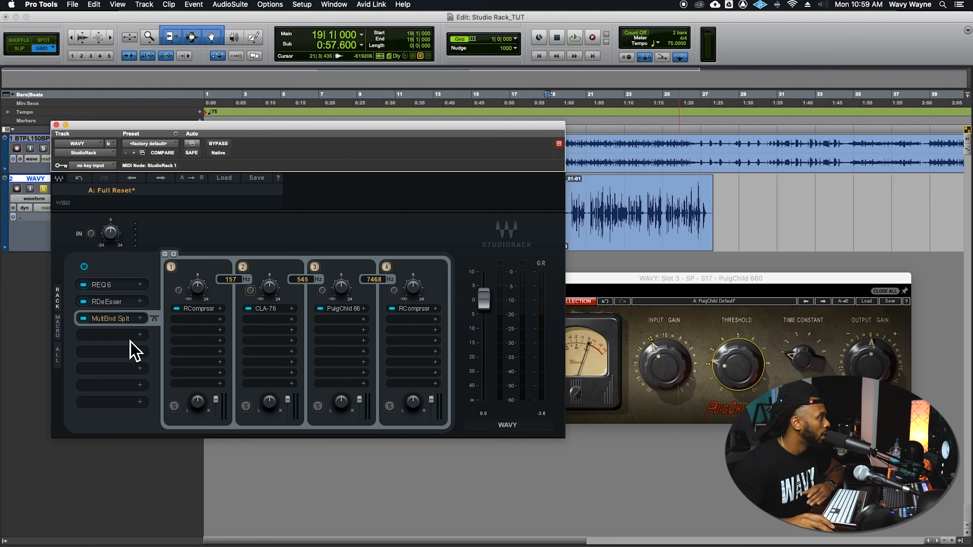
# Step: Insert the stereo RVox plug-in in the rack slot below the MultiBand Split
pyautogui.click(111, 336)
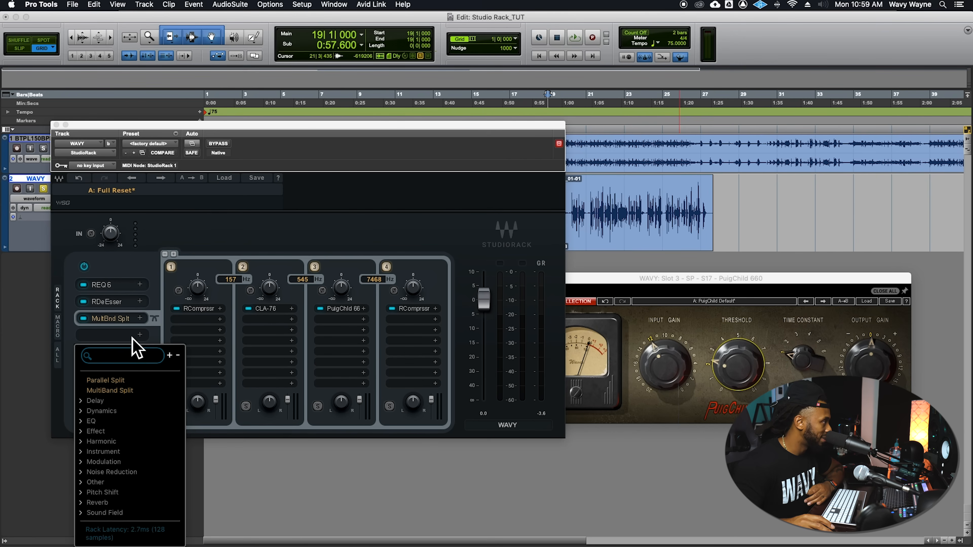
pyautogui.write('rvox')
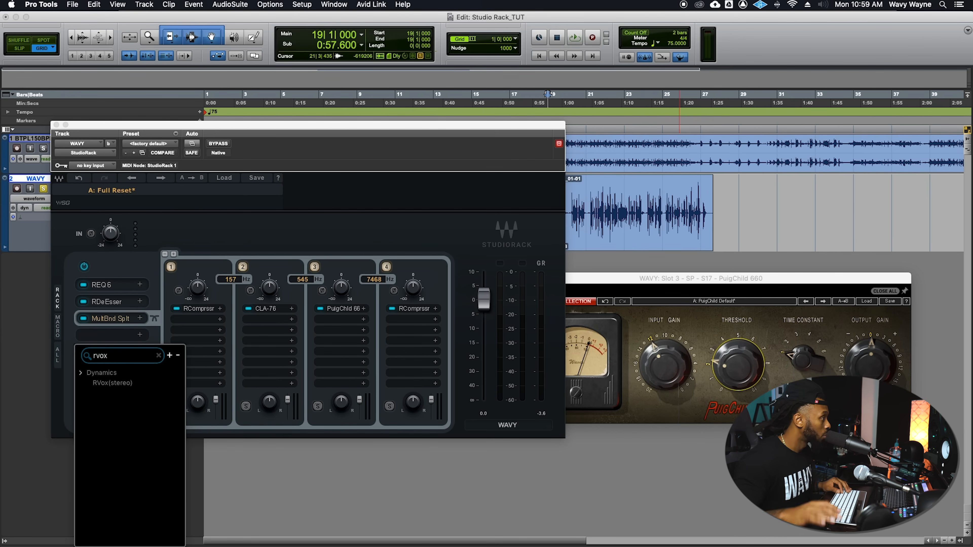
pyautogui.click(112, 383)
# Step: Set RVox's gate to -23.4 and its compression to -5.6 while auditioning the vocal
pyautogui.press('space')
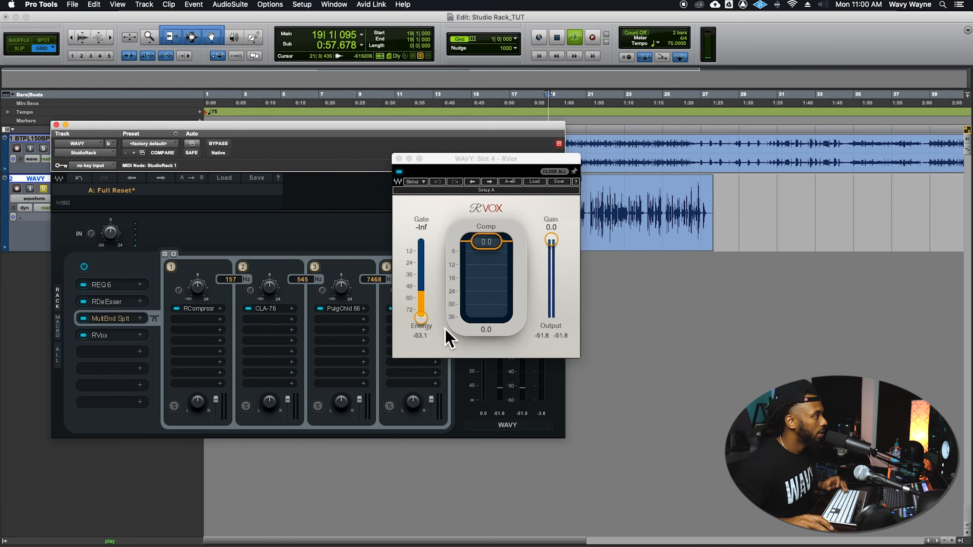
pyautogui.moveTo(421, 318); pyautogui.dragTo(420, 261)
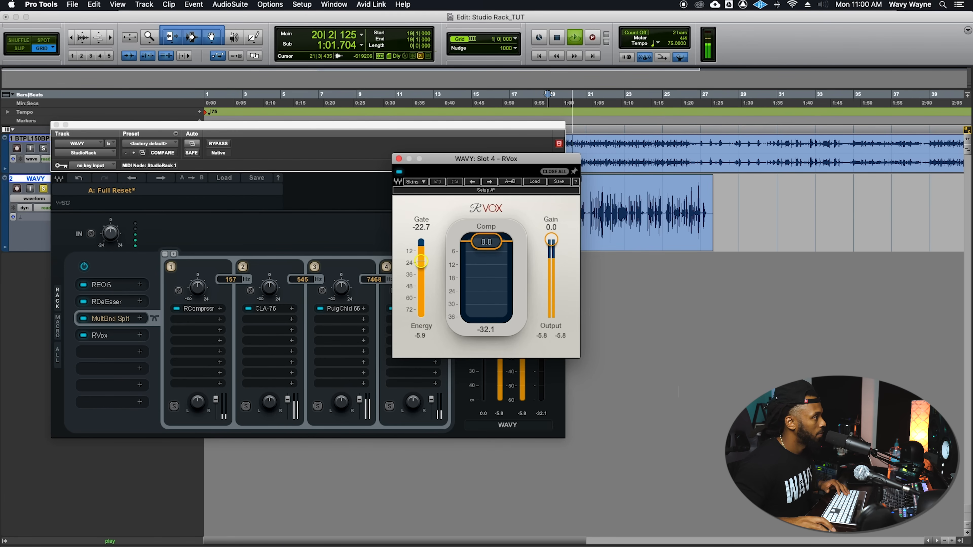
pyautogui.moveTo(489, 245); pyautogui.dragTo(486, 249)
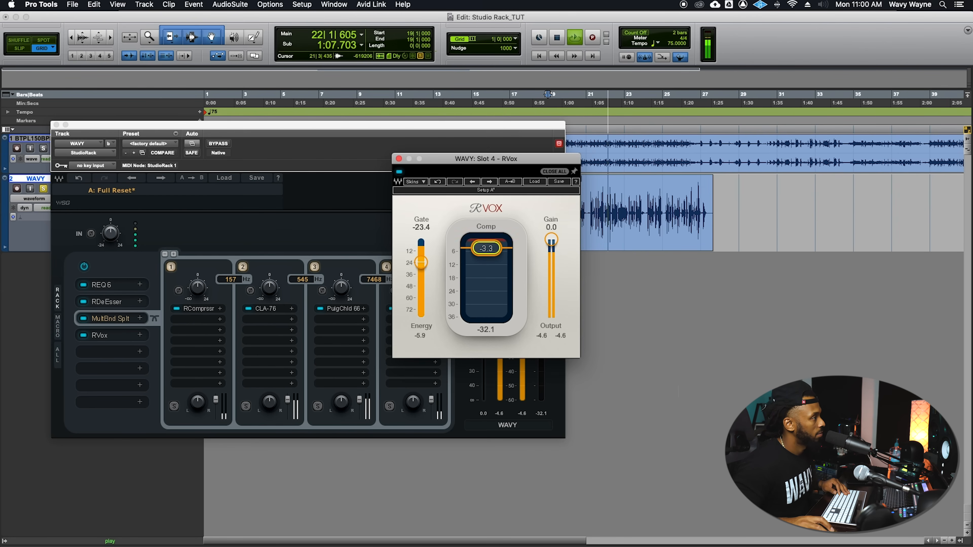
pyautogui.moveTo(486, 249); pyautogui.dragTo(486, 251)
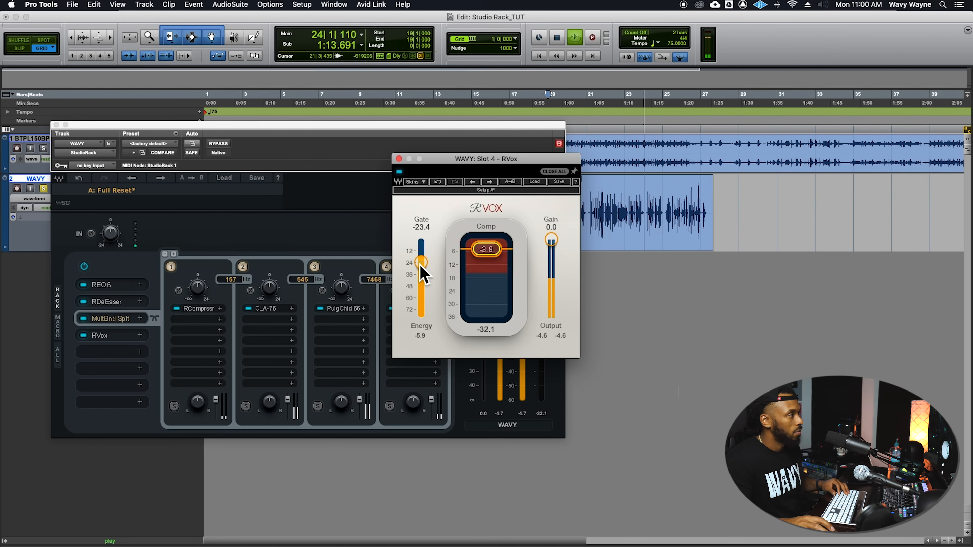
pyautogui.moveTo(485, 251); pyautogui.dragTo(486, 252)
# Step: Unsolo the WAVY track and restart playback to hear the vocal with the beat
pyautogui.click(57, 206)
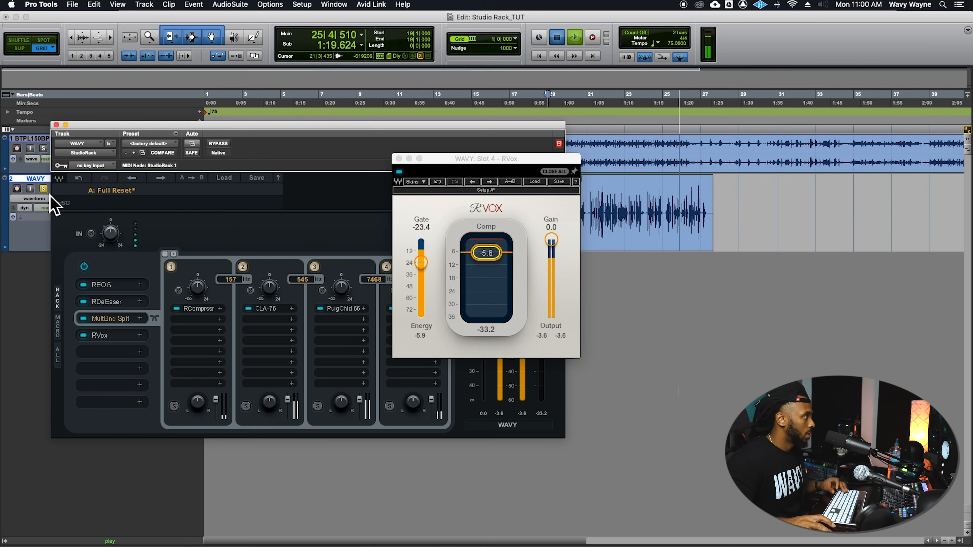
pyautogui.press('space')
pyautogui.click(45, 191)
pyautogui.press('space')
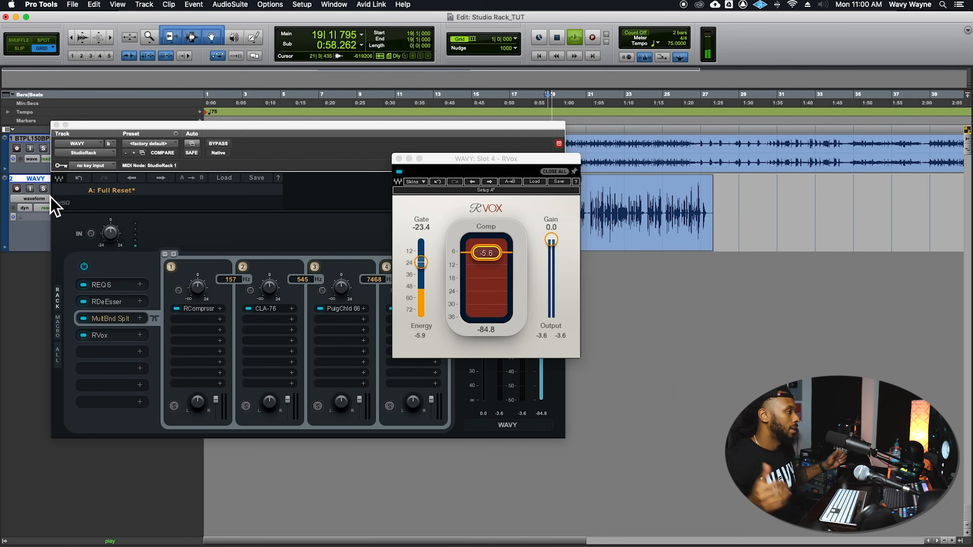
# Step: Move the RVox window beside the StudioRack window and stop playback
pyautogui.moveTo(454, 159); pyautogui.dragTo(748, 197)
pyautogui.click(491, 330)
pyautogui.press('space')
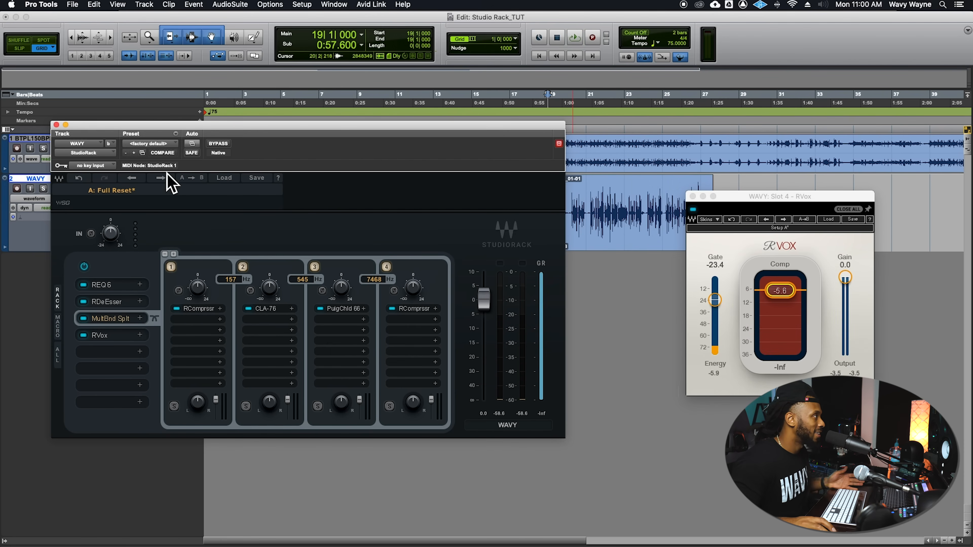
# Step: Lower the StudioRack output fader to -2.6 while auditioning the vocal with the beat, and close the RVox window
pyautogui.moveTo(159, 134); pyautogui.dragTo(245, 128)
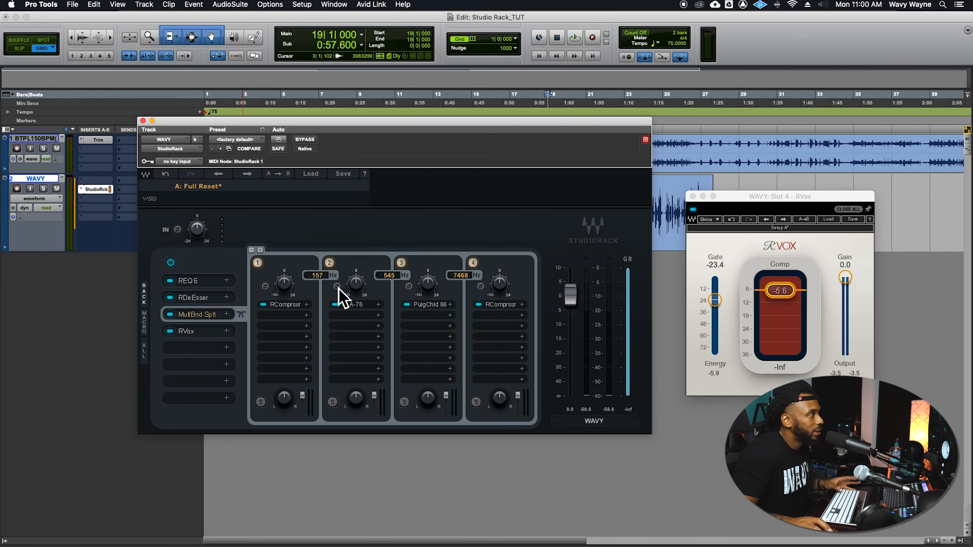
pyautogui.press('space')
pyautogui.moveTo(570, 295); pyautogui.dragTo(571, 305)
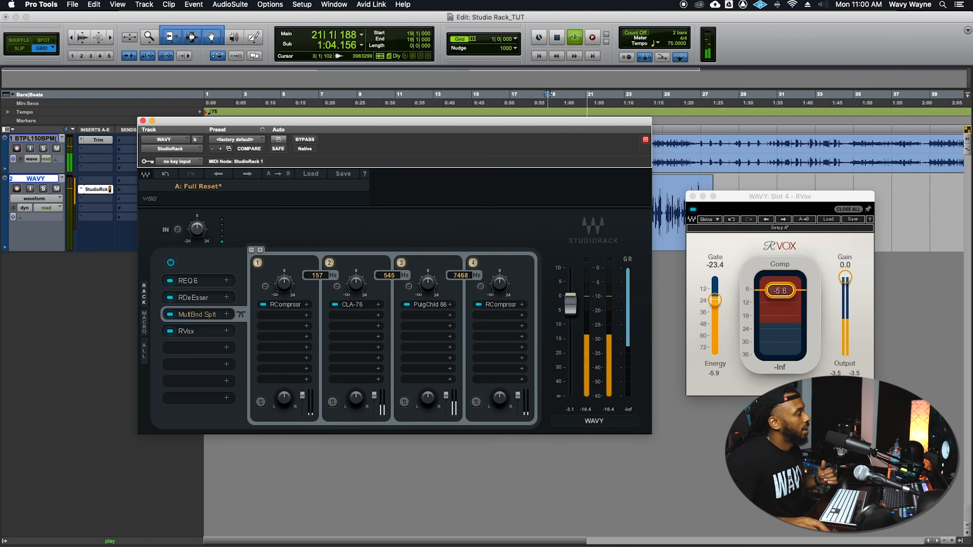
pyautogui.moveTo(571, 305); pyautogui.dragTo(571, 303)
pyautogui.press('Return')
pyautogui.click(693, 196)
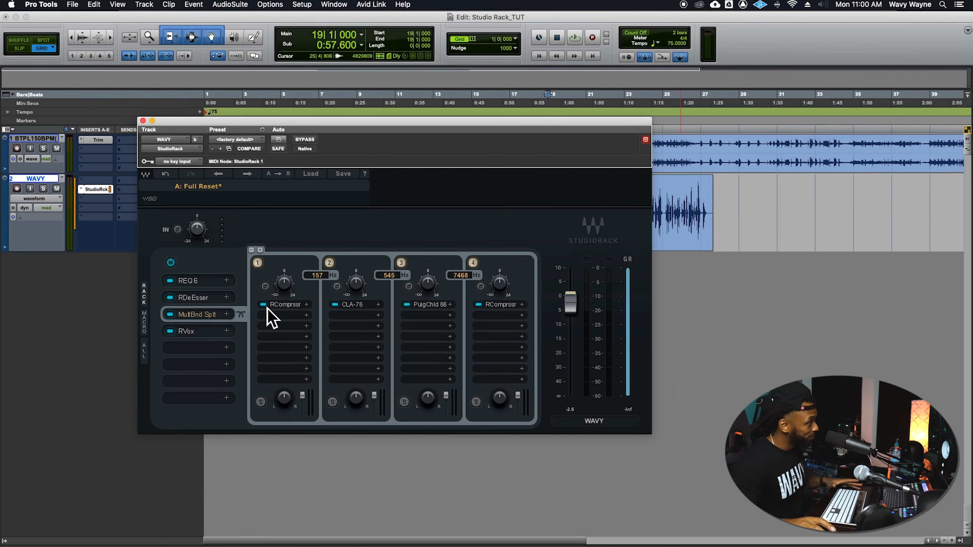
# Step: Insert a Parallel Split in the rack slot below RVox and try out the width control of its first path
pyautogui.click(184, 352)
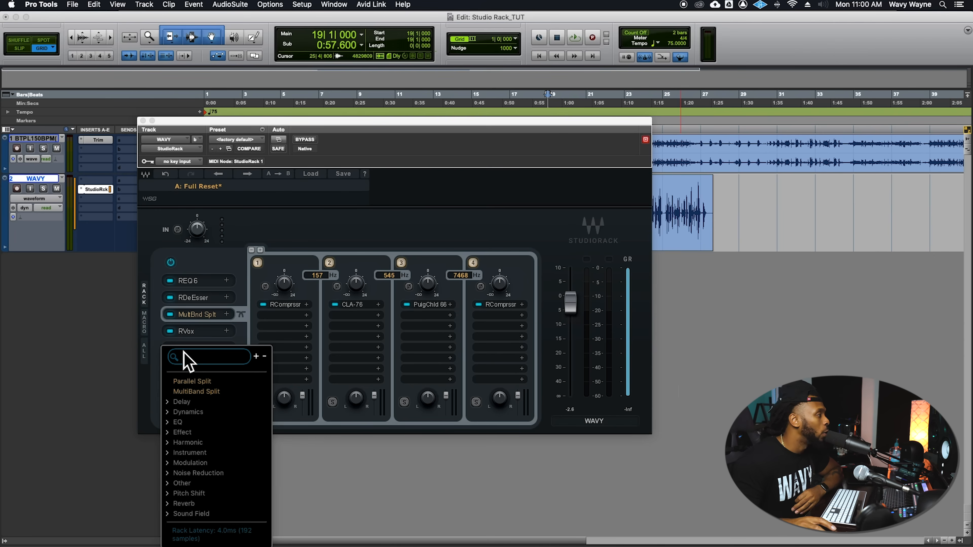
pyautogui.click(185, 382)
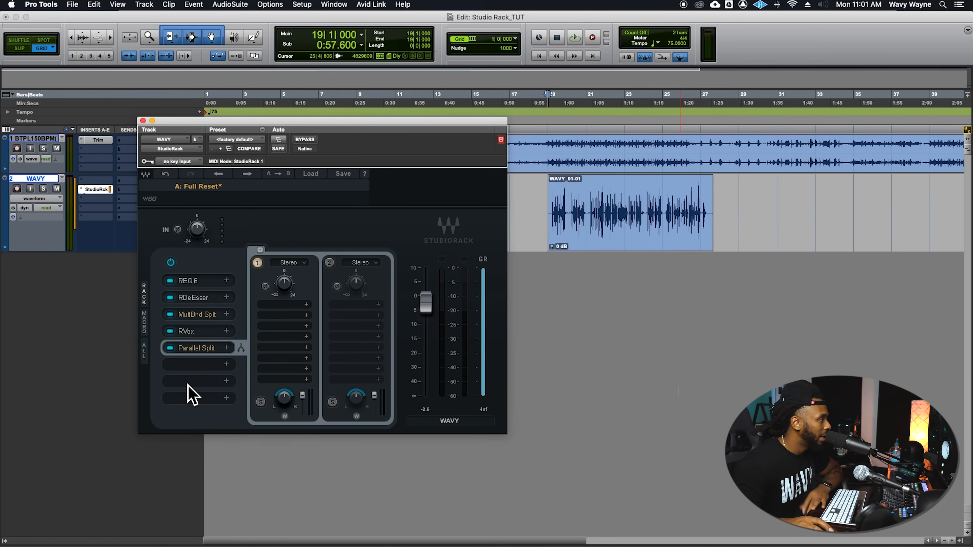
pyautogui.click(286, 417)
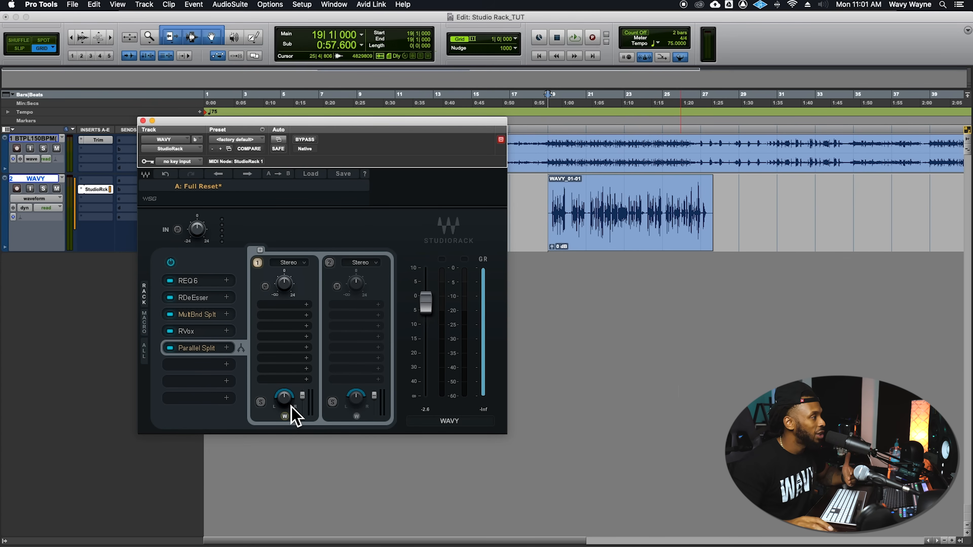
pyautogui.click(284, 417)
pyautogui.moveTo(283, 399); pyautogui.dragTo(283, 402)
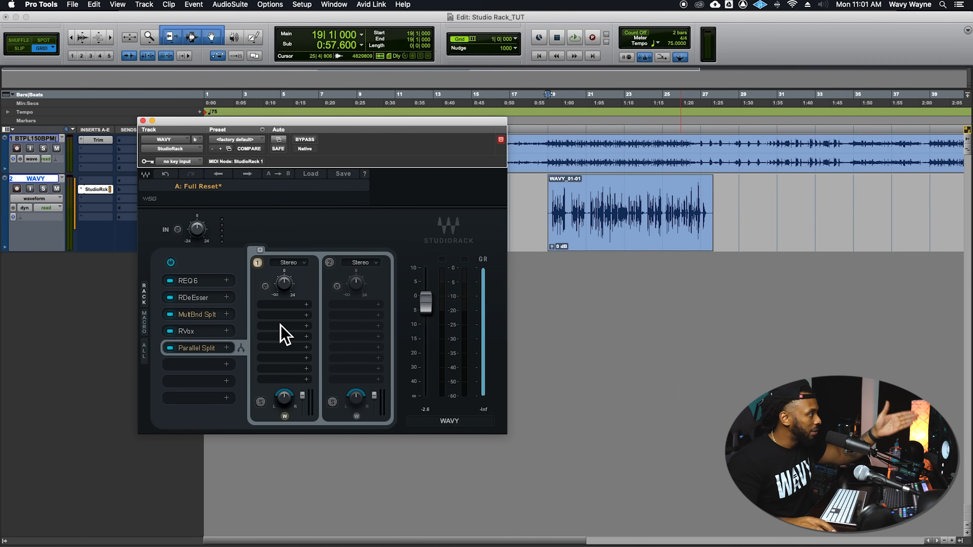
# Step: Expand the Parallel Split to four paths and enable the second path
pyautogui.click(261, 251)
pyautogui.click(261, 250)
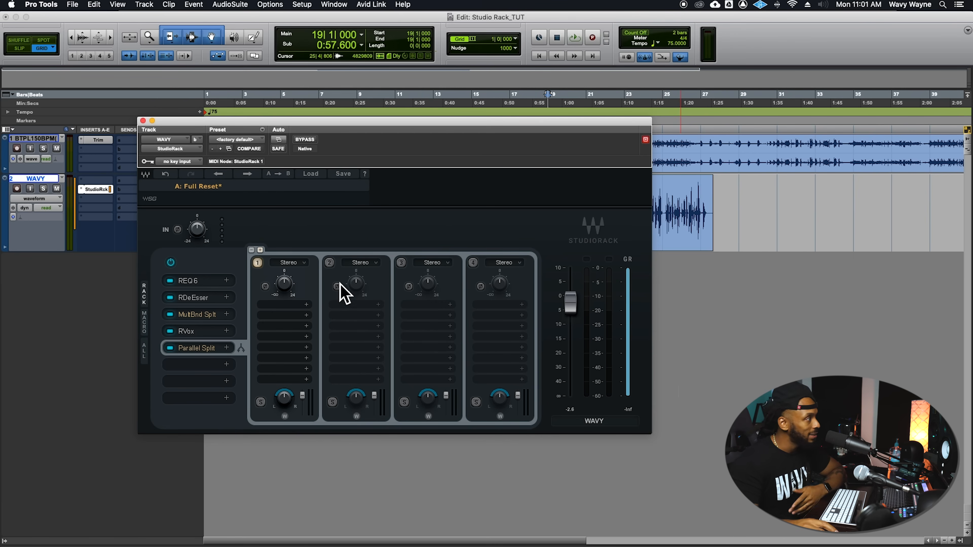
pyautogui.click(331, 267)
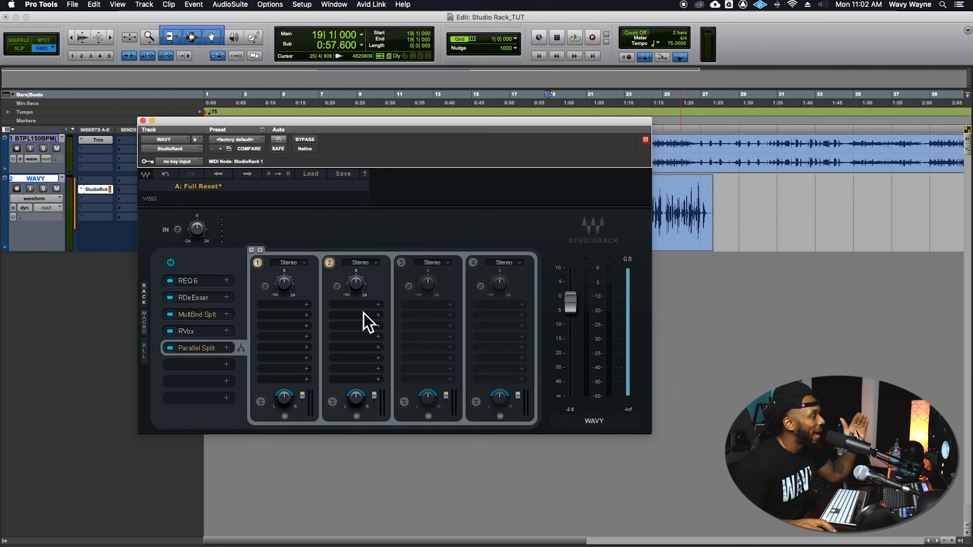
# Step: Insert the RVerb reverb plug-in in the second path of the Parallel Split
pyautogui.click(352, 308)
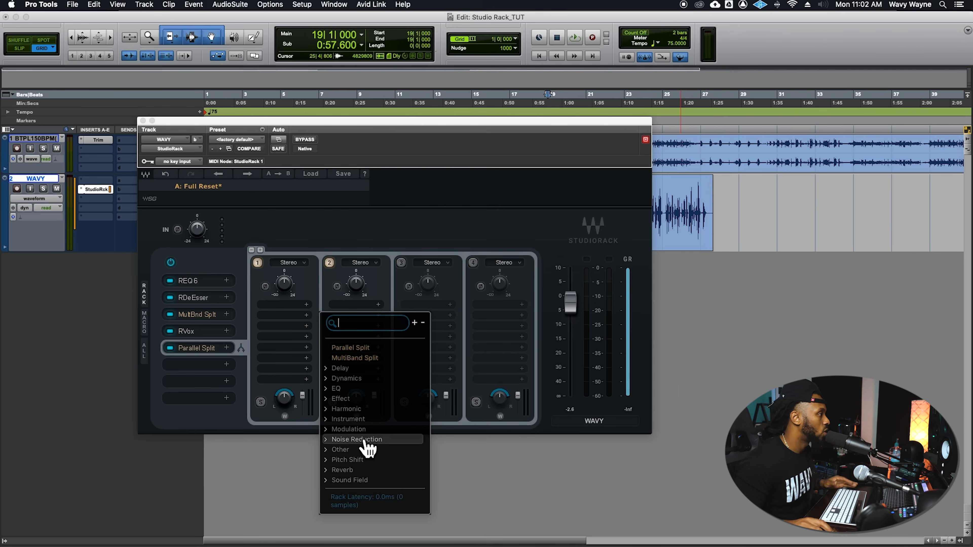
pyautogui.click(364, 470)
pyautogui.scroll(-3, 371, 482)
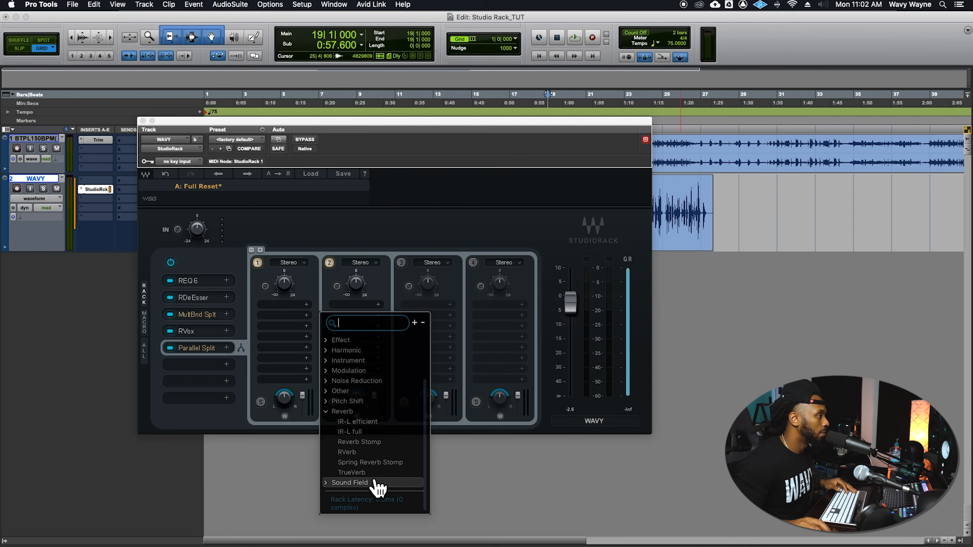
pyautogui.click(379, 453)
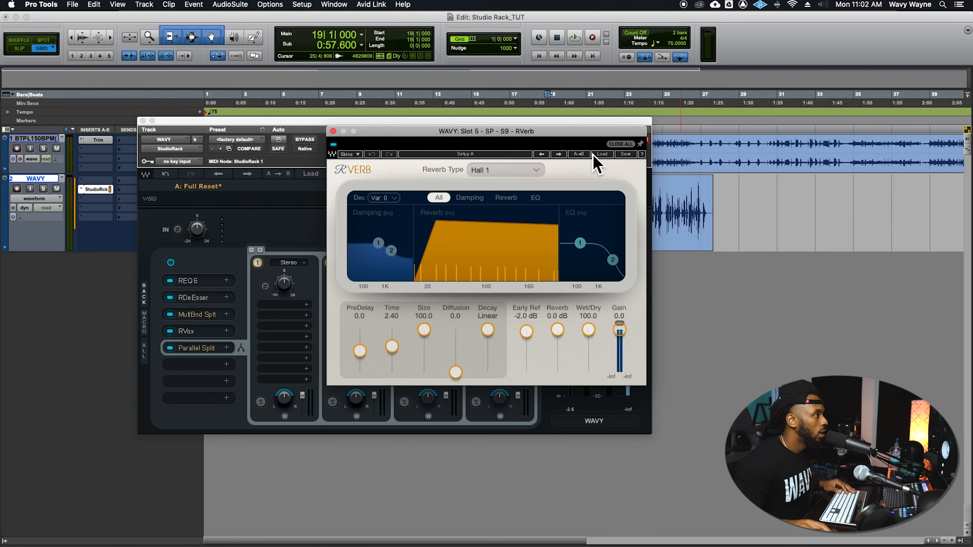
# Step: Load RVerb's factory Medium Dark Plate preset and move its window beside the StudioRack window
pyautogui.click(594, 155)
pyautogui.moveTo(700, 234)
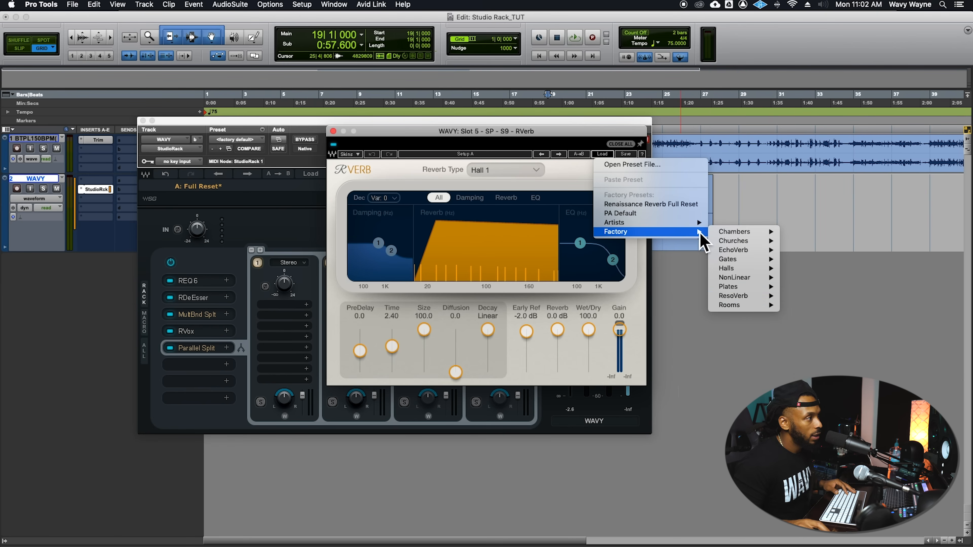
pyautogui.moveTo(762, 288)
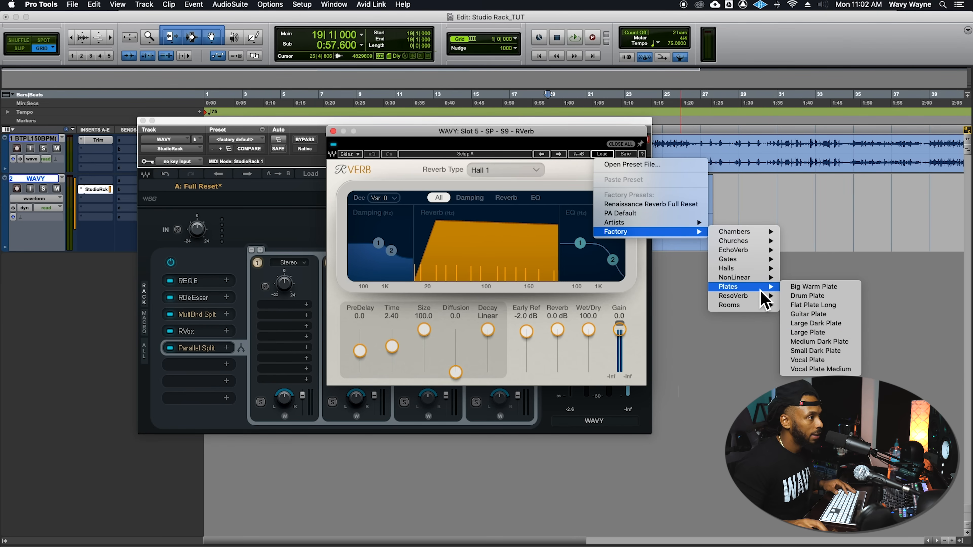
pyautogui.click(846, 342)
pyautogui.moveTo(554, 132); pyautogui.dragTo(758, 169)
# Step: Shift RVerb down one slot in the second path, insert REQ 6 above it, and move the EQ window aside
pyautogui.moveTo(360, 306); pyautogui.dragTo(368, 324)
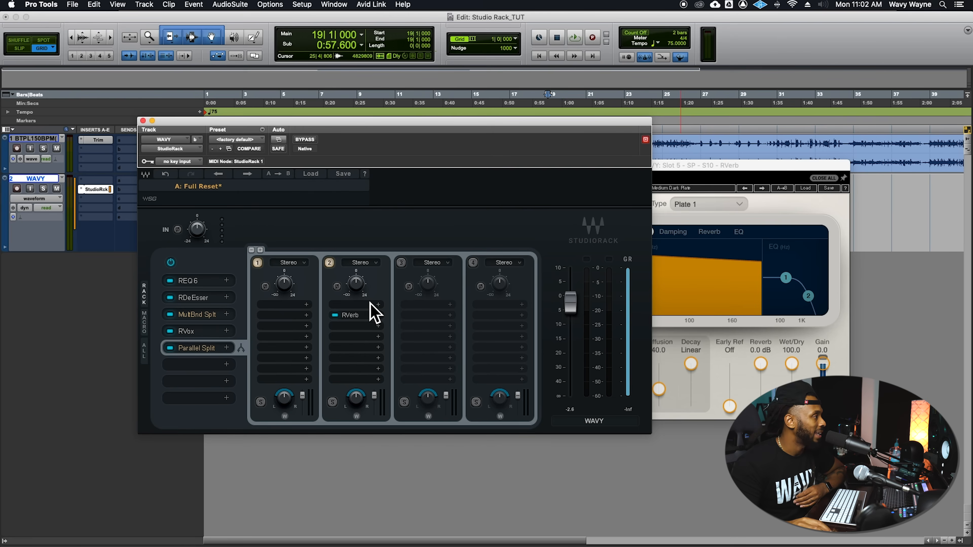
pyautogui.click(361, 316)
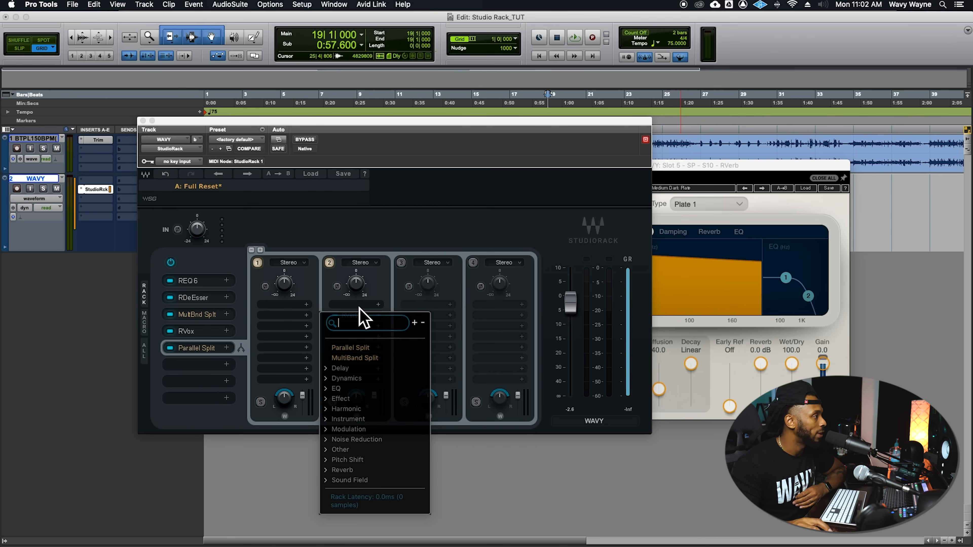
pyautogui.click(366, 389)
pyautogui.scroll(-8, 387, 468)
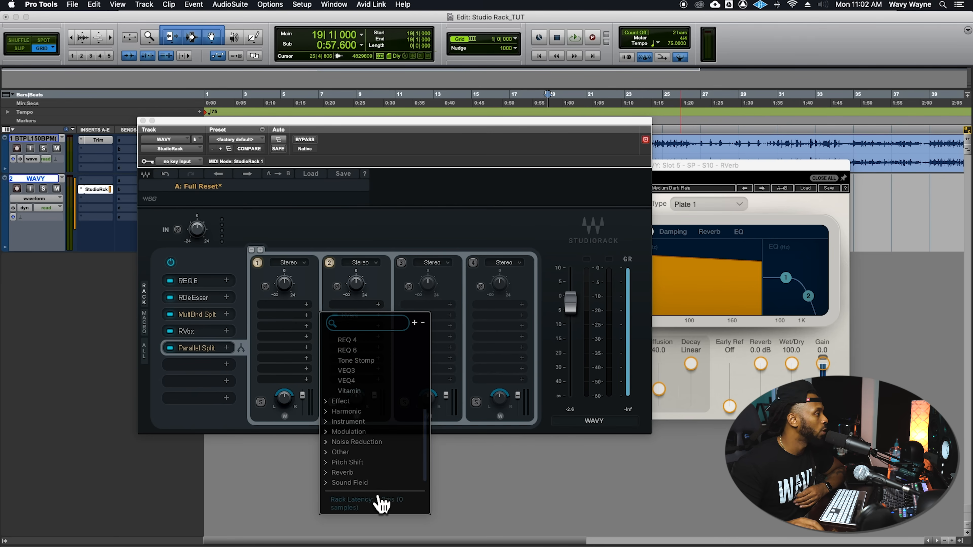
pyautogui.click(371, 369)
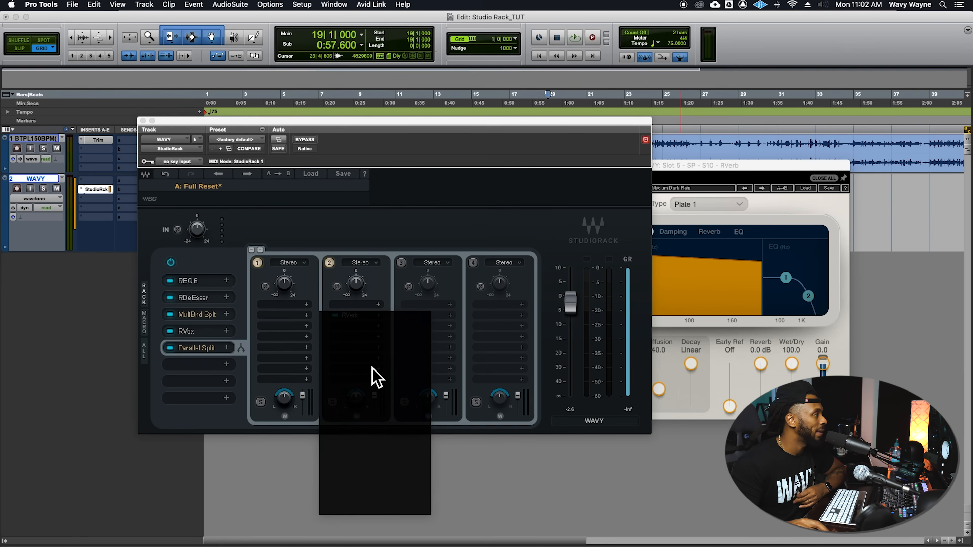
pyautogui.moveTo(430, 129); pyautogui.dragTo(678, 159)
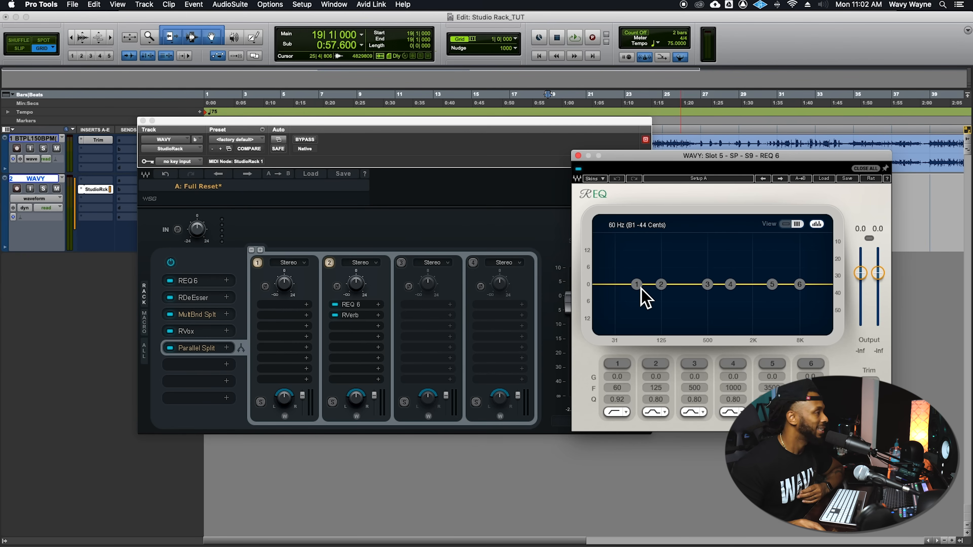
# Step: In the reverb path's REQ 6, set a band 1 high-pass at 233 Hz and a band 6 low-pass at about 3545 Hz
pyautogui.click(615, 412)
pyautogui.click(616, 415)
pyautogui.click(623, 361)
pyautogui.moveTo(639, 285); pyautogui.dragTo(682, 285)
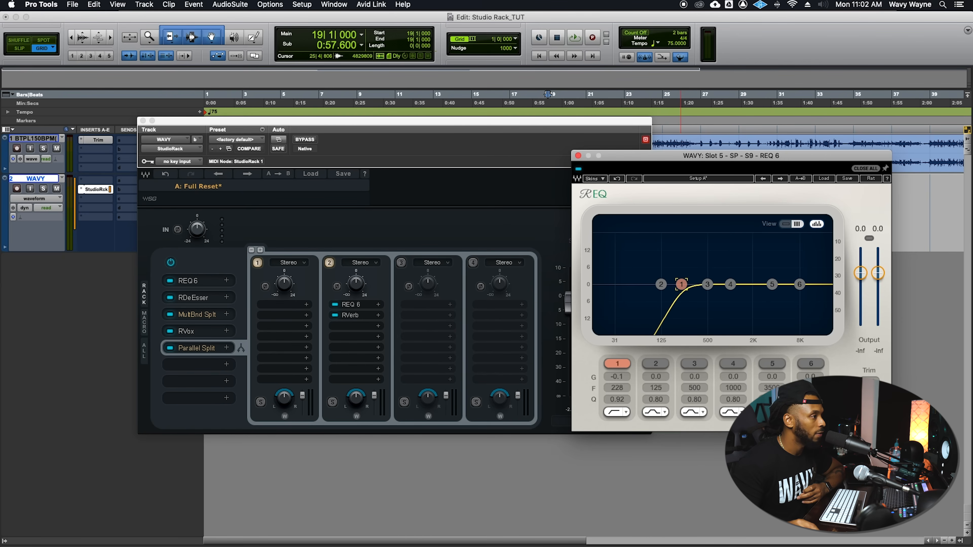
pyautogui.click(811, 363)
pyautogui.moveTo(800, 284); pyautogui.dragTo(773, 285)
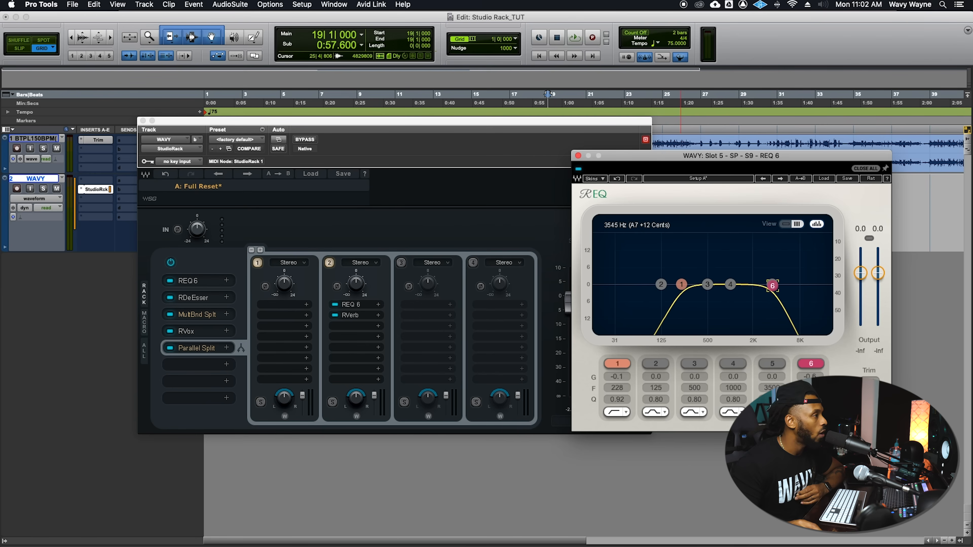
pyautogui.moveTo(686, 291); pyautogui.dragTo(687, 289)
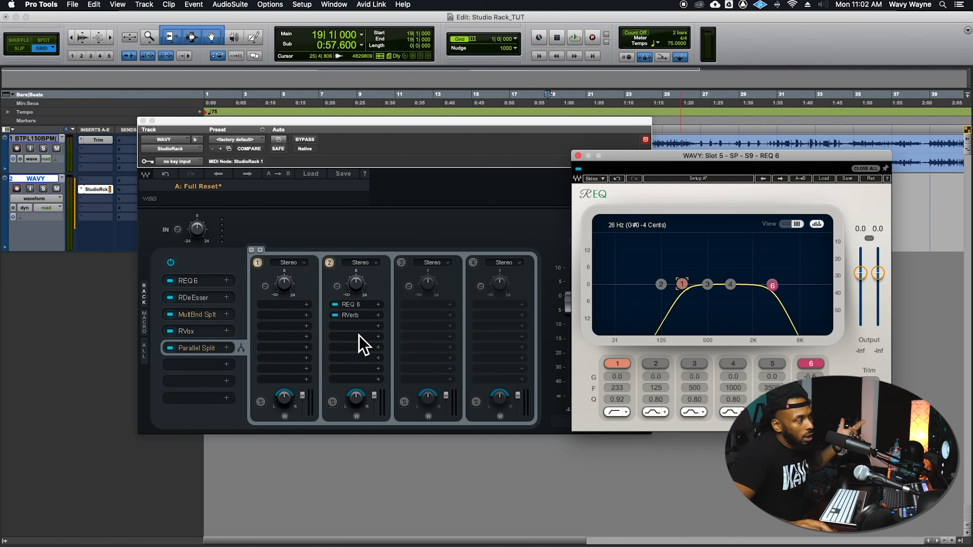
# Step: Enable the width control on the reverb path, adjust its output strip, and reposition the StudioRack window
pyautogui.click(363, 416)
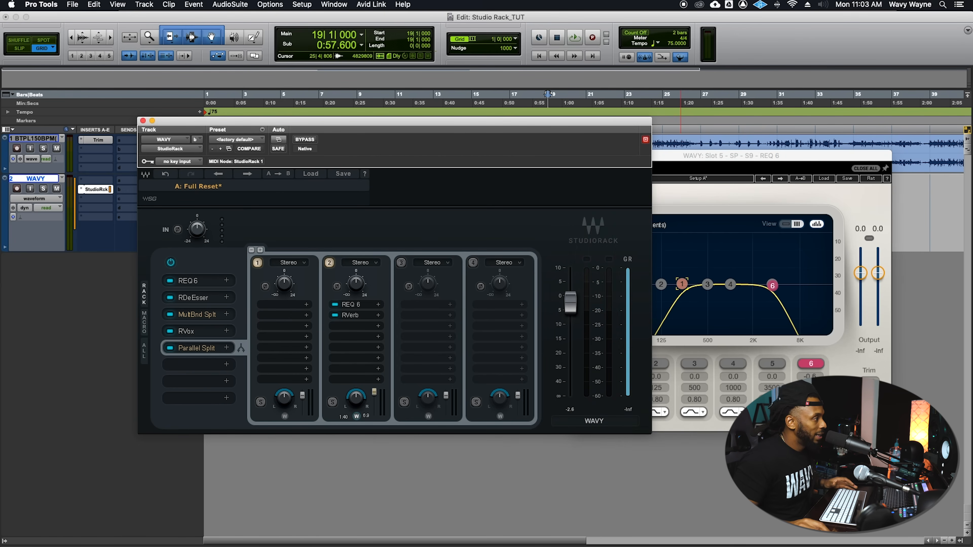
pyautogui.moveTo(374, 392); pyautogui.dragTo(374, 414)
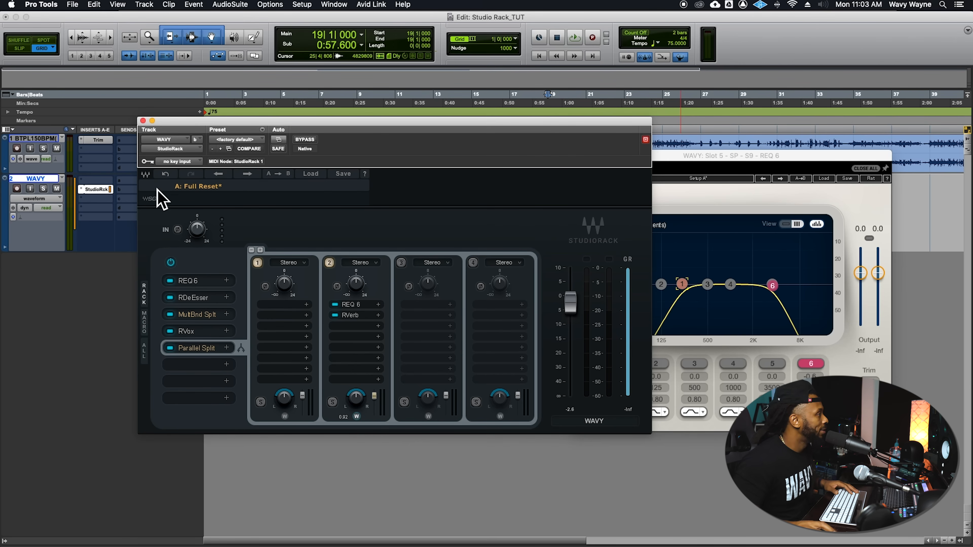
pyautogui.moveTo(209, 120); pyautogui.dragTo(234, 159)
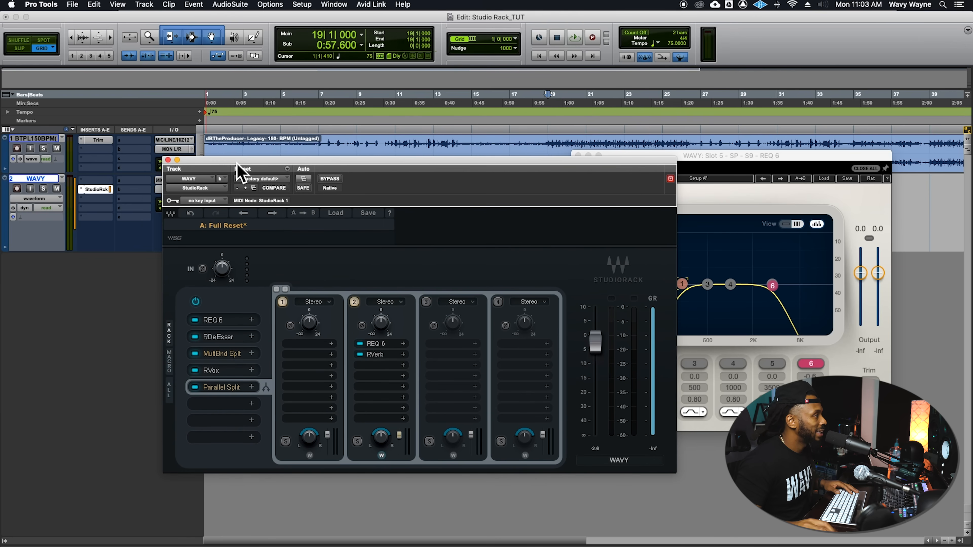
# Step: Lower the reverb path's input gain to about -12 while auditioning the vocal with the beat
pyautogui.press('space')
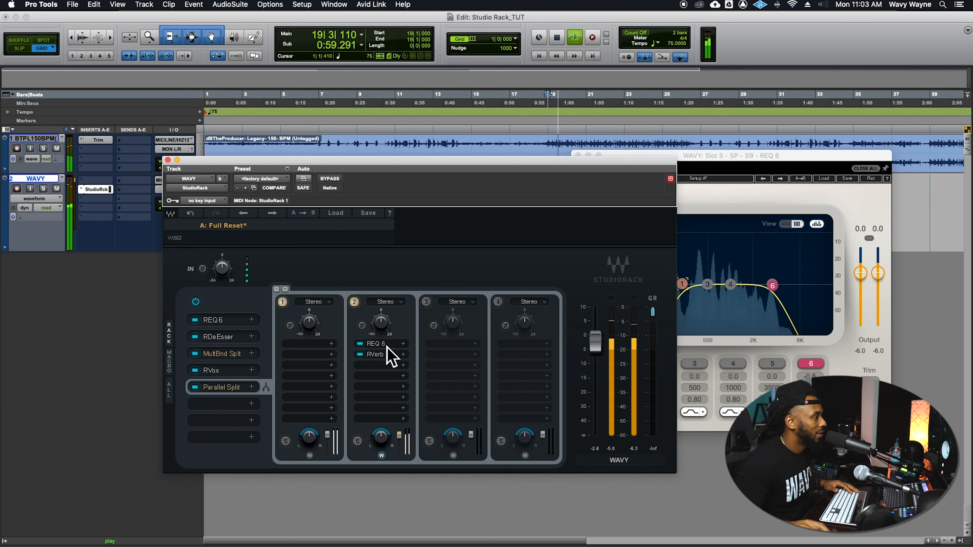
pyautogui.moveTo(383, 326); pyautogui.dragTo(383, 342)
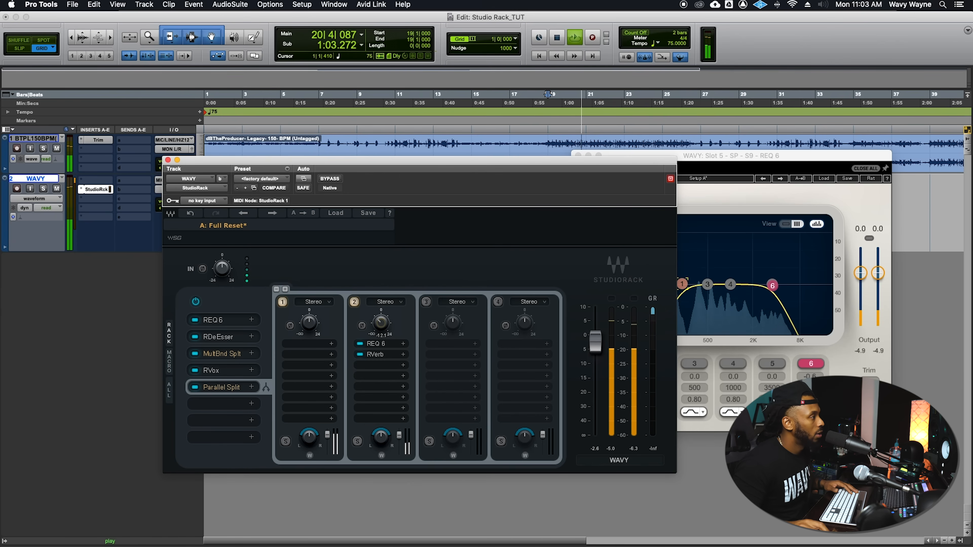
pyautogui.press('space')
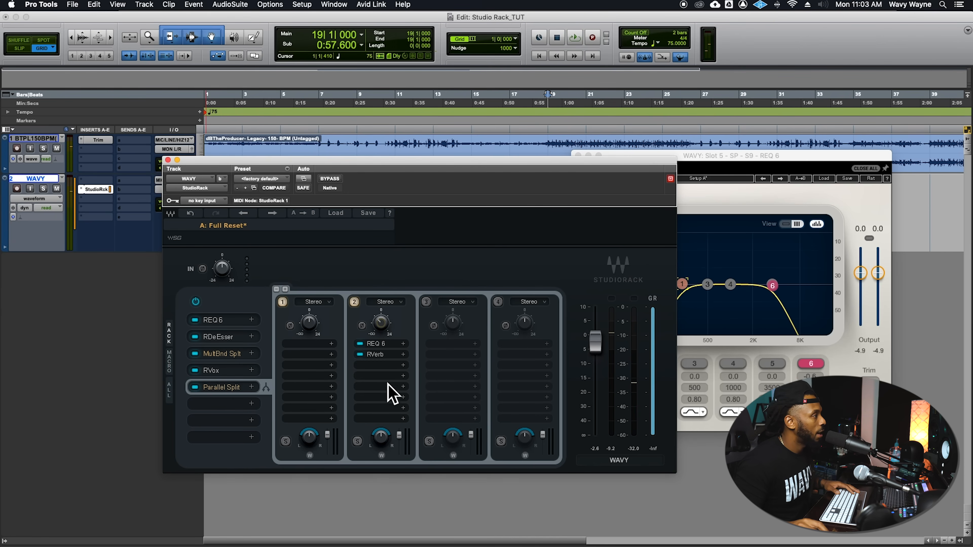
pyautogui.press('space')
pyautogui.moveTo(383, 326); pyautogui.dragTo(383, 325)
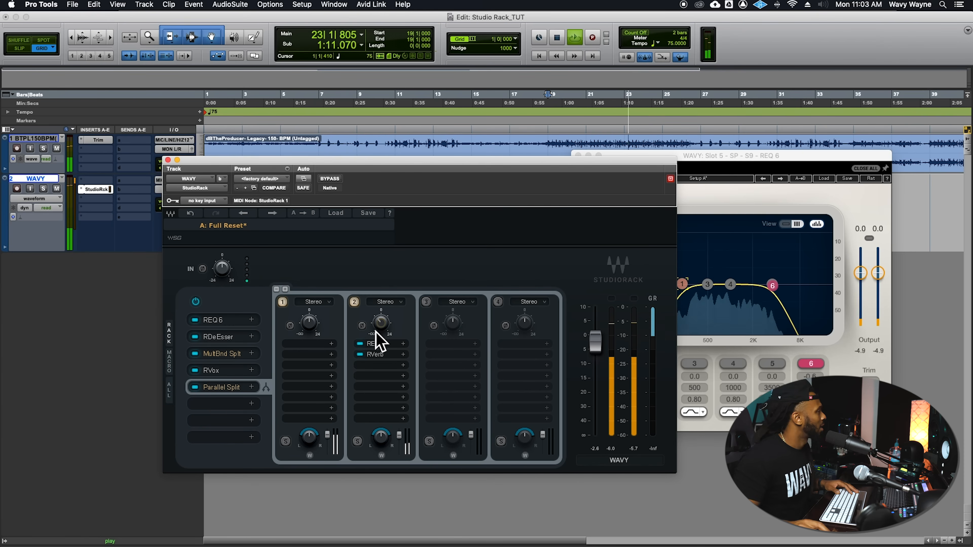
pyautogui.press('space')
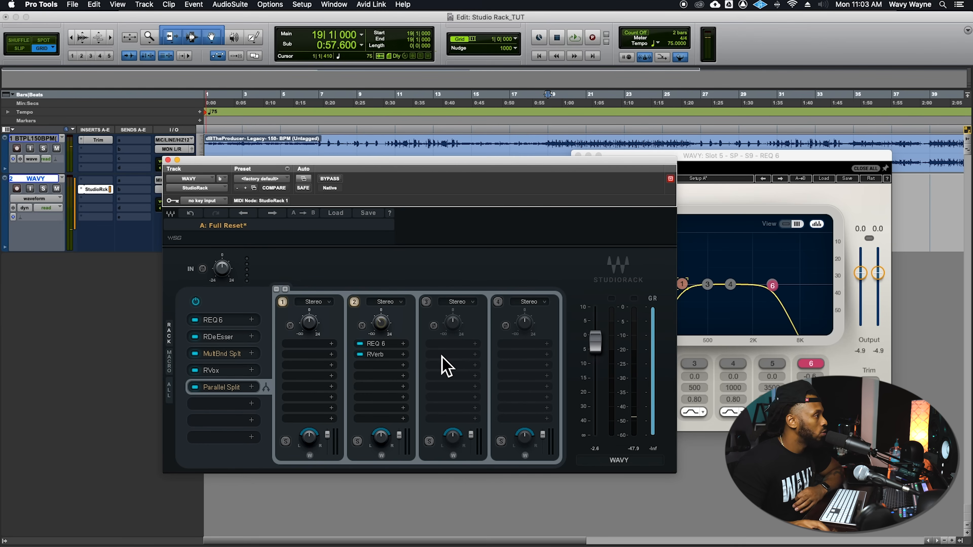
# Step: Insert the H-Delay plug-in in the second slot of the Parallel Split's third path
pyautogui.click(469, 360)
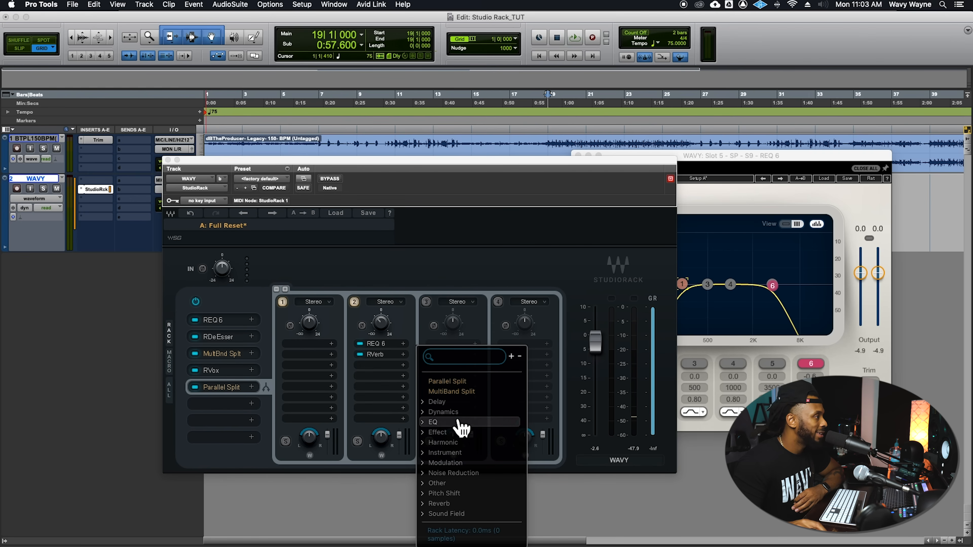
pyautogui.click(452, 402)
pyautogui.click(483, 437)
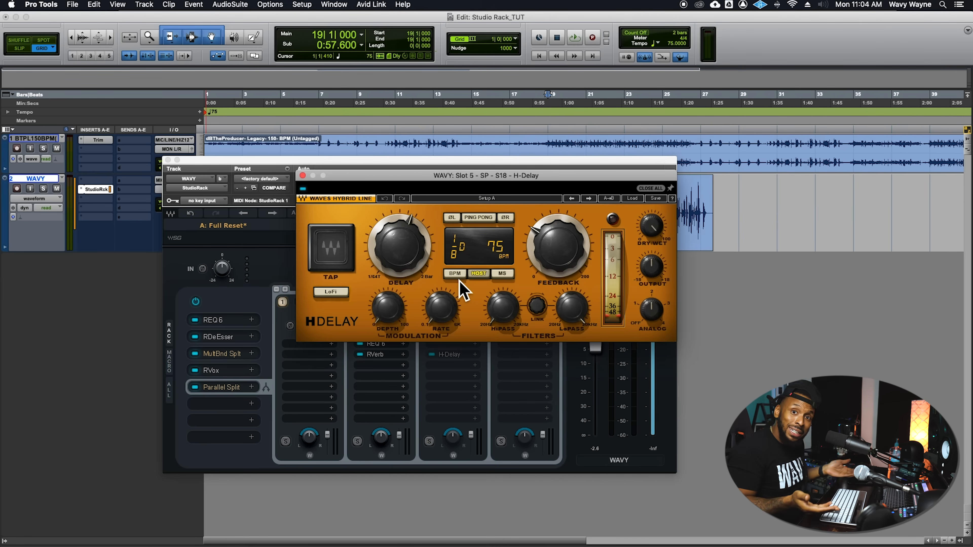
# Step: Set H-Delay's time to 1/8, move its window clear of the rack, and narrow its high-pass and low-pass filters
pyautogui.moveTo(391, 253); pyautogui.dragTo(391, 261)
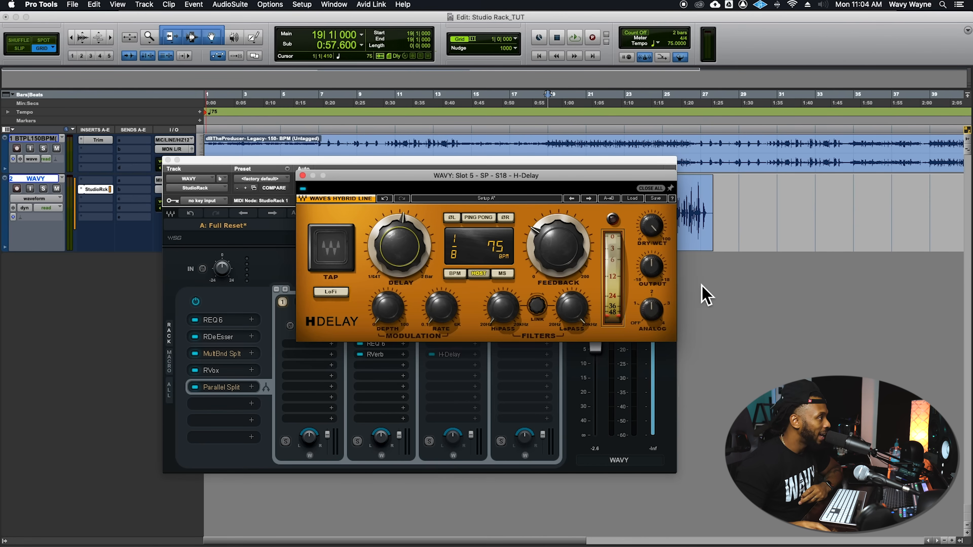
pyautogui.moveTo(459, 175); pyautogui.dragTo(677, 99)
pyautogui.moveTo(725, 231); pyautogui.dragTo(724, 225)
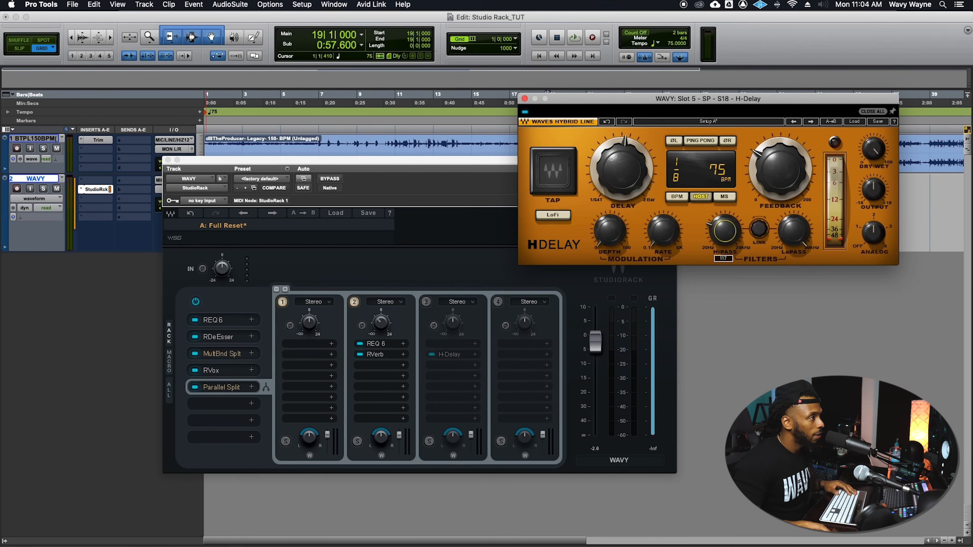
pyautogui.moveTo(804, 247); pyautogui.dragTo(804, 255)
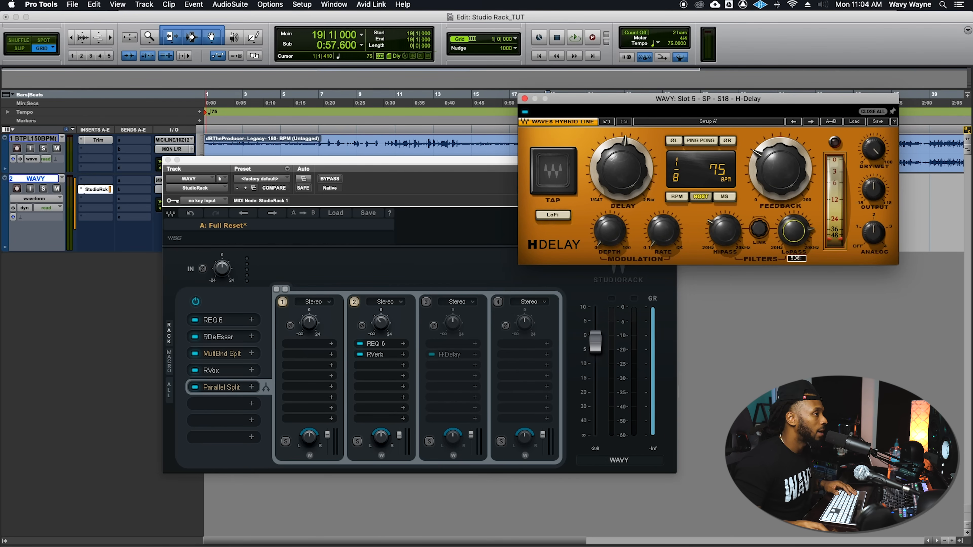
# Step: Activate the Parallel Split's delay path and lower its input gain while playing the vocal with the beat
pyautogui.click(441, 319)
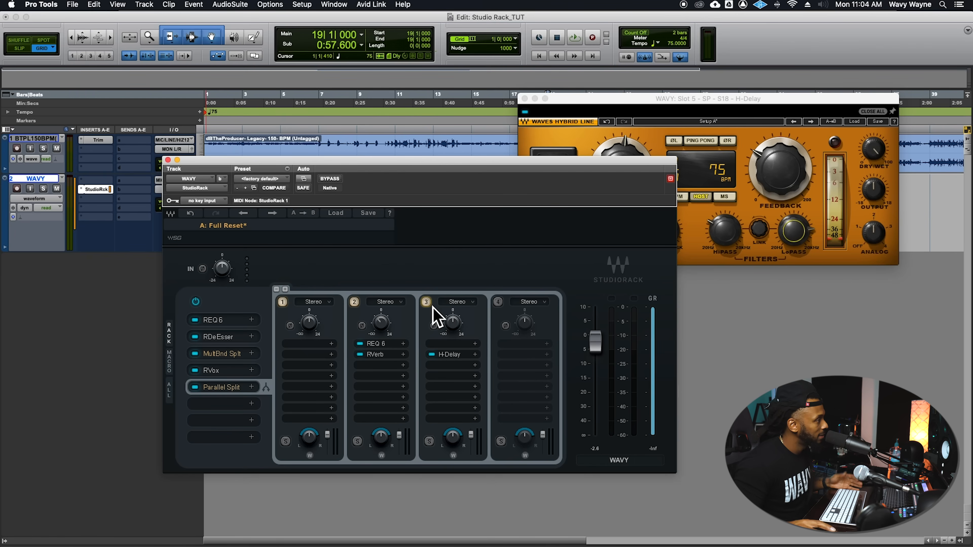
pyautogui.press('space')
pyautogui.moveTo(449, 325); pyautogui.dragTo(450, 342)
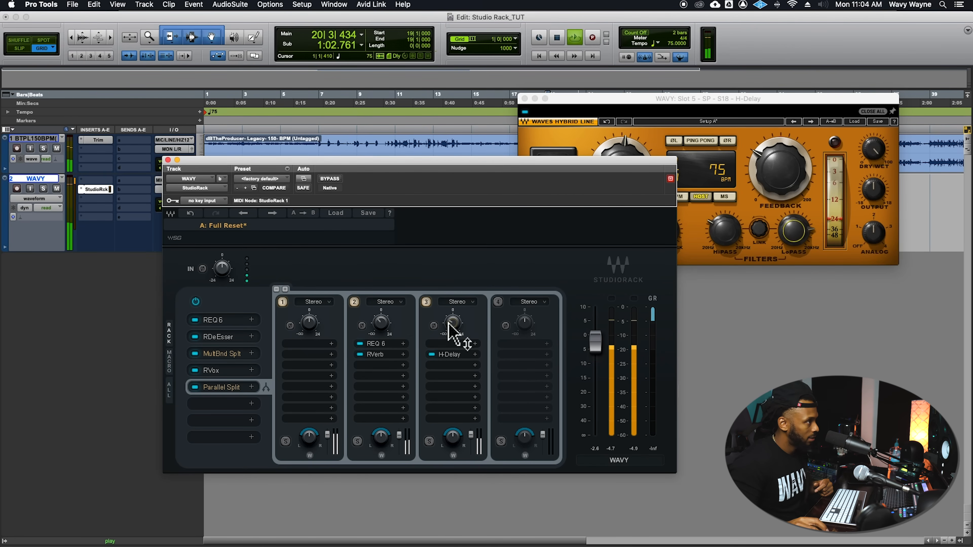
# Step: Lower H-Delay's feedback, enable ping pong mode, and audition the delay with the beat
pyautogui.moveTo(780, 171); pyautogui.dragTo(780, 188)
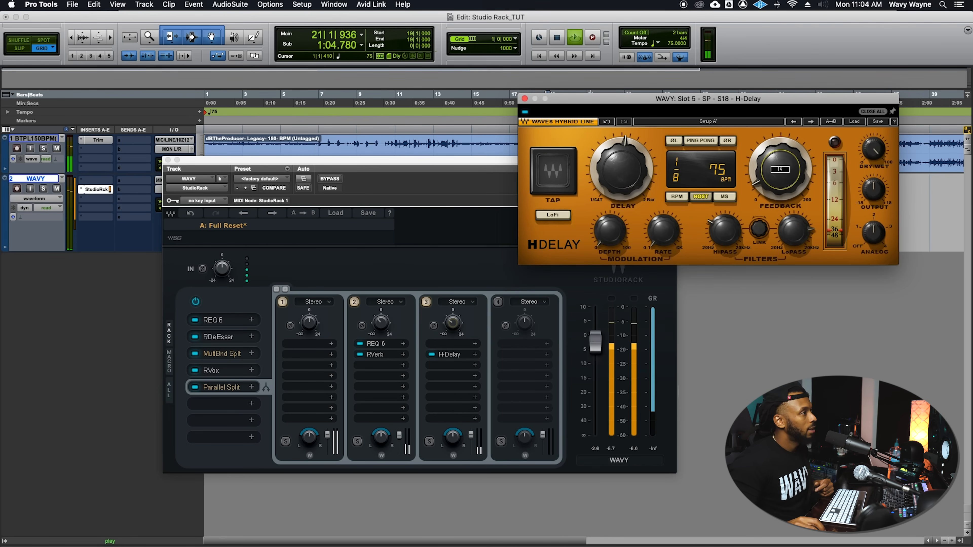
pyautogui.click(705, 140)
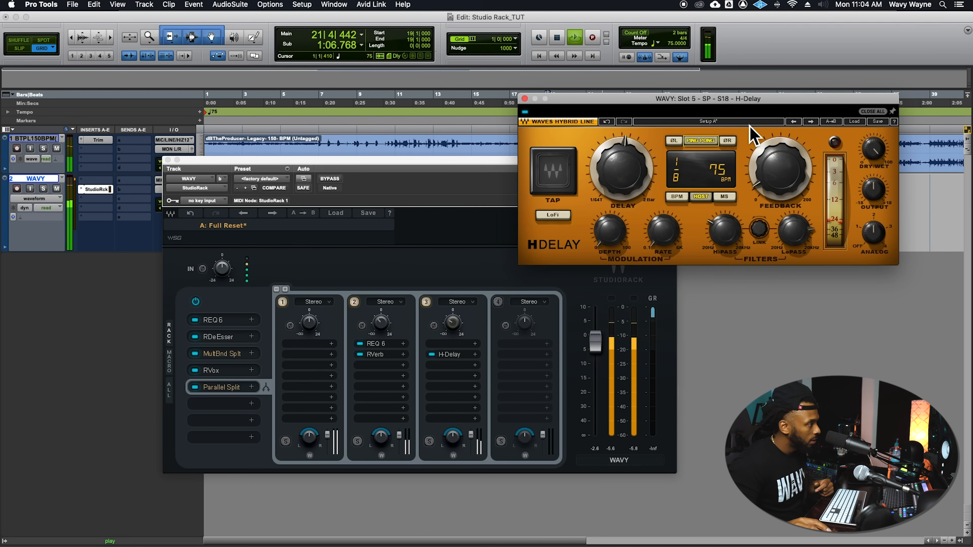
pyautogui.click(466, 342)
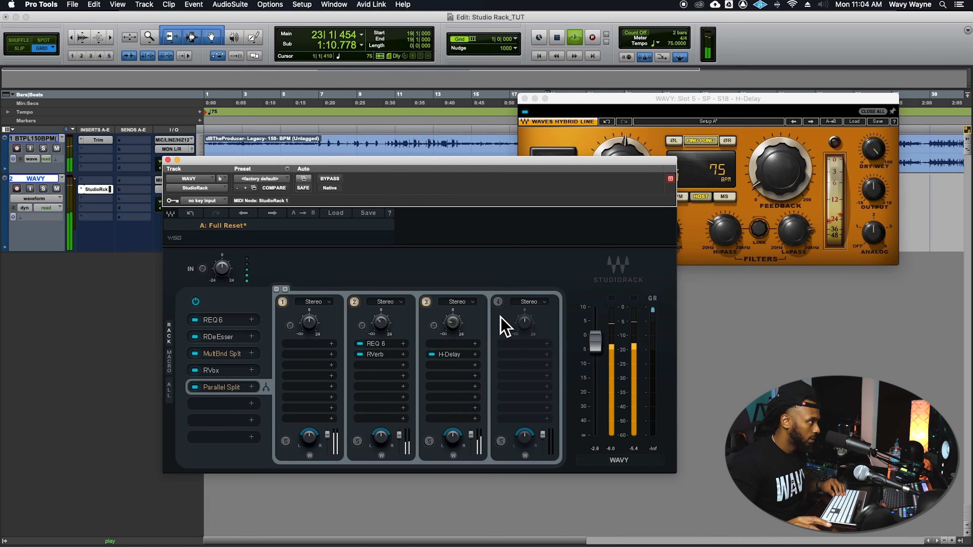
pyautogui.press('space')
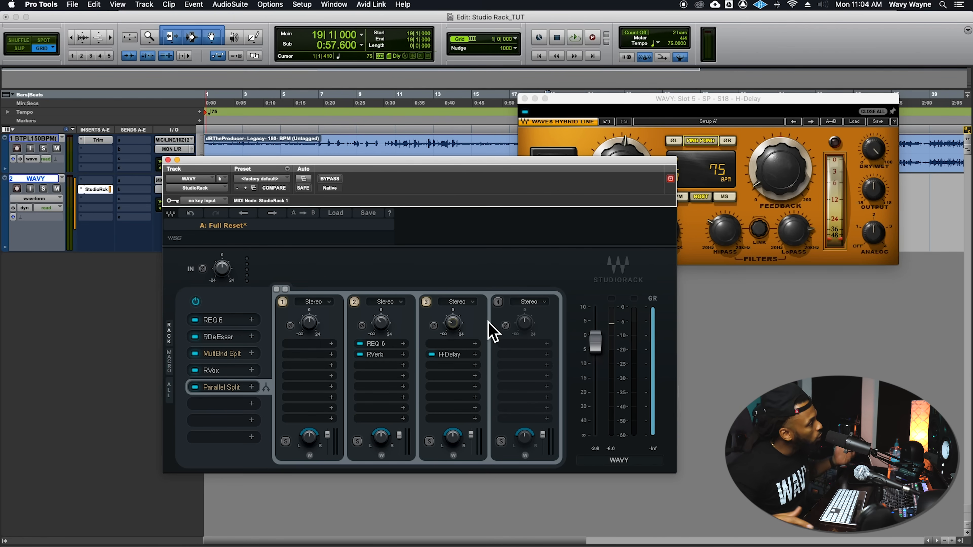
# Step: Enable automation for the delay path's input gain and set the WAVY track's automation mode to touch
pyautogui.rightClick(454, 323)
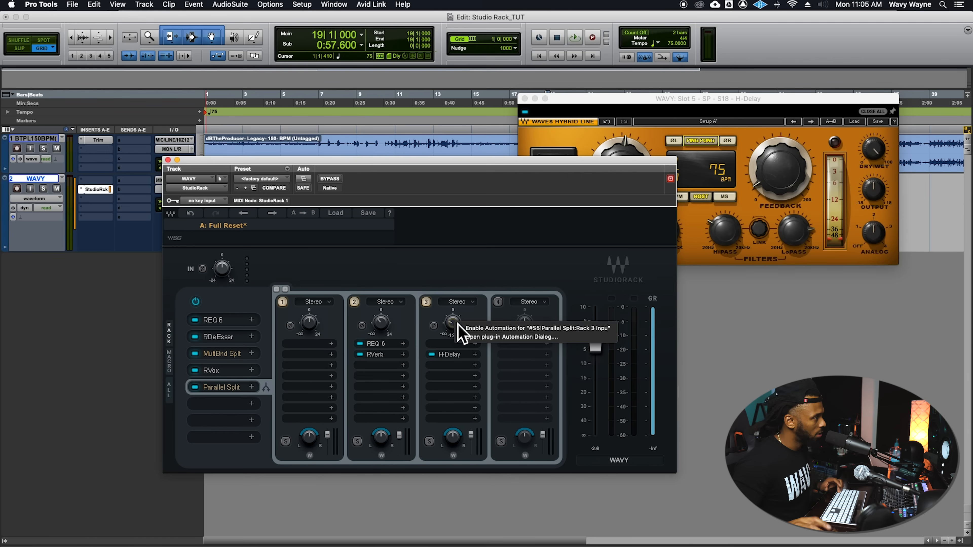
pyautogui.click(476, 332)
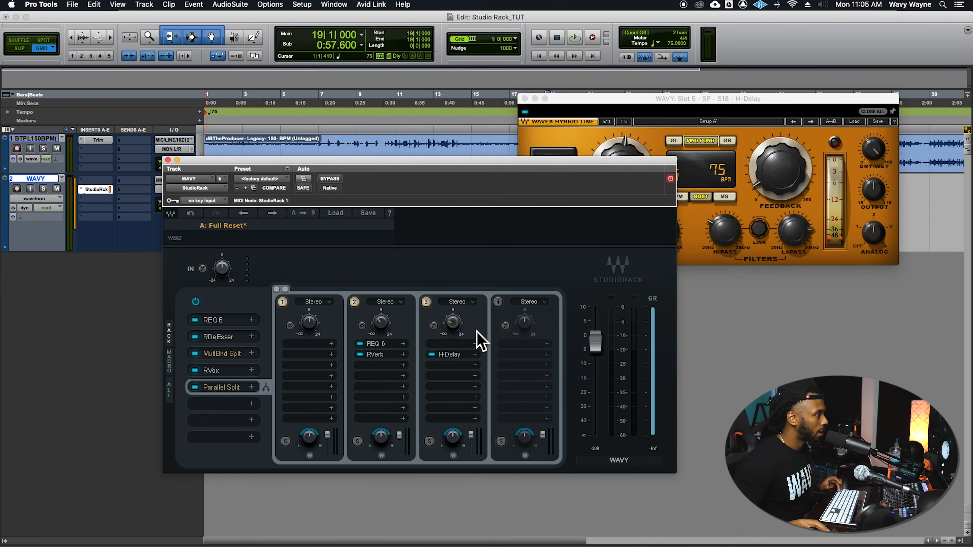
pyautogui.rightClick(454, 329)
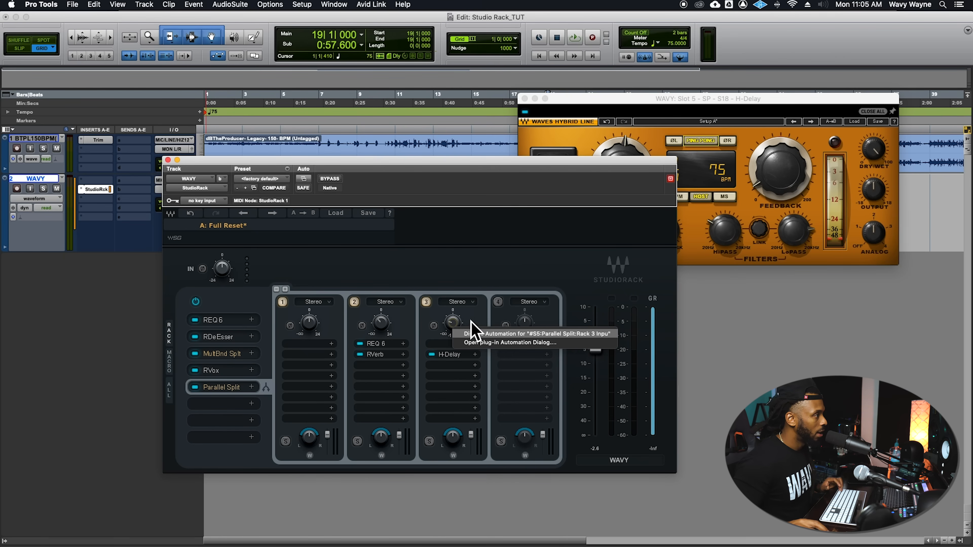
pyautogui.moveTo(222, 161); pyautogui.dragTo(272, 152)
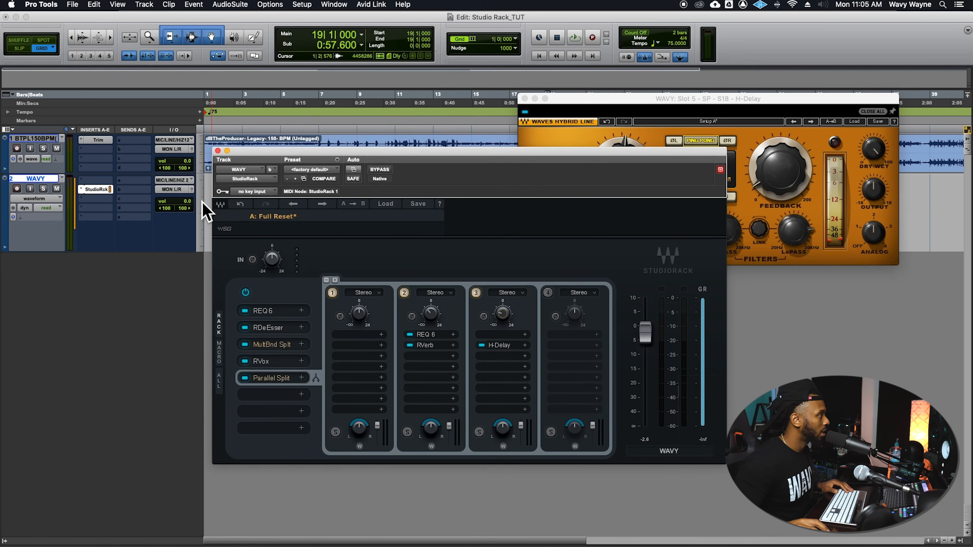
pyautogui.click(46, 207)
pyautogui.click(61, 217)
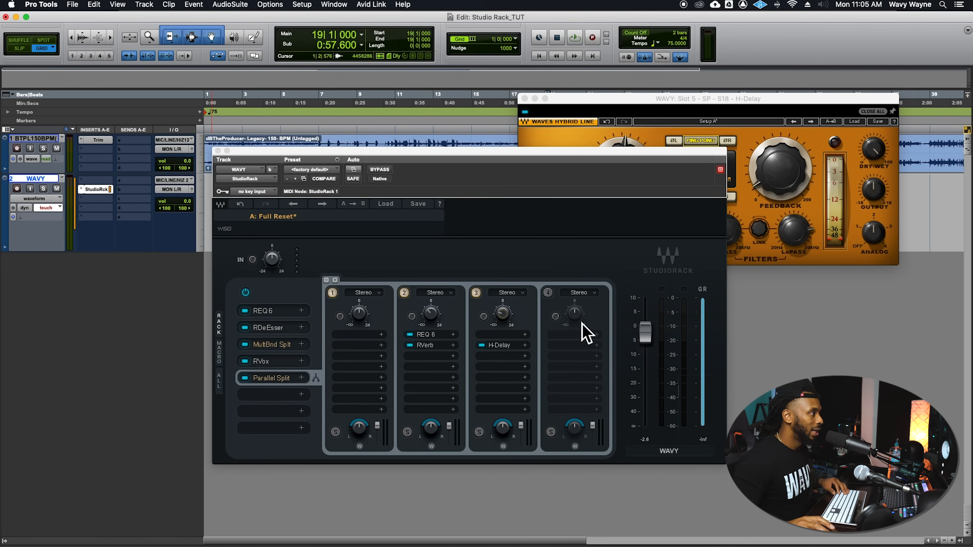
# Step: Turn the delay path's input gain fully down, clear the view of the track, and record gain rides during playback
pyautogui.click(503, 315)
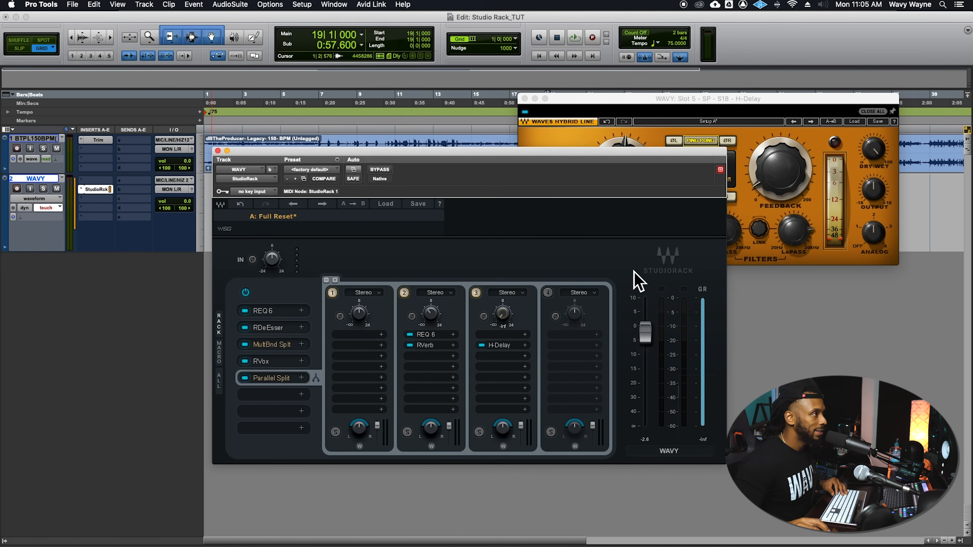
pyautogui.moveTo(699, 153); pyautogui.dragTo(640, 167)
pyautogui.press('space')
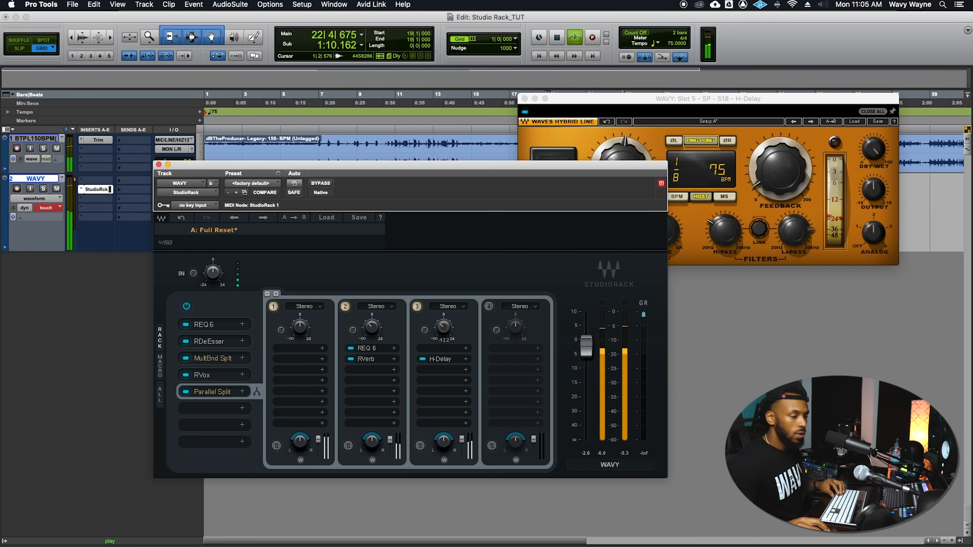
pyautogui.press('space')
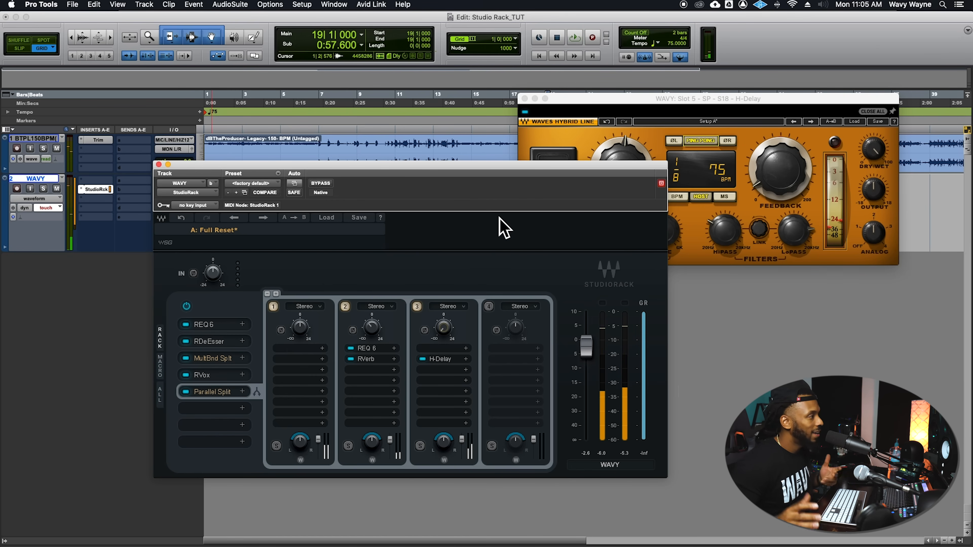
# Step: Set the WAVY track's automation mode to read and play back the recorded delay automation
pyautogui.moveTo(405, 167); pyautogui.dragTo(483, 167)
pyautogui.click(47, 208)
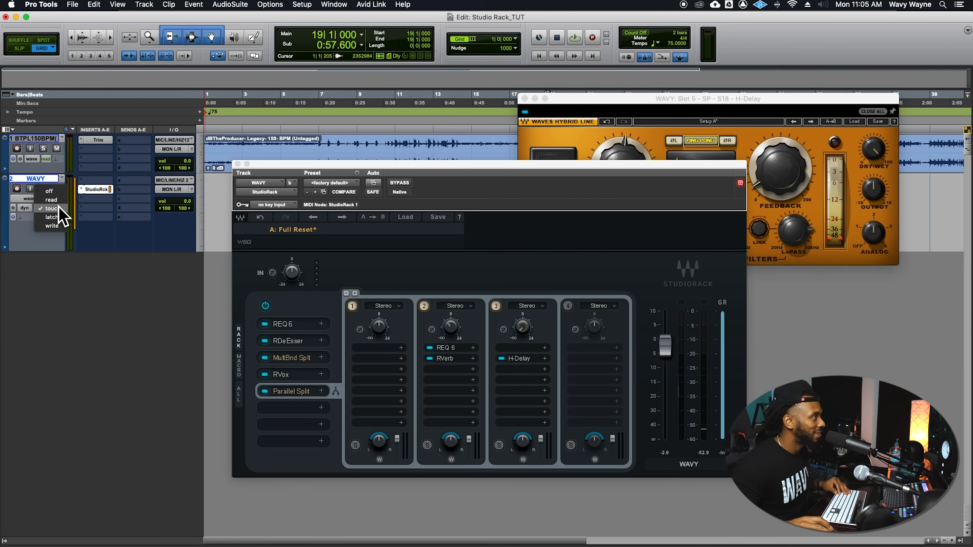
pyautogui.click(51, 200)
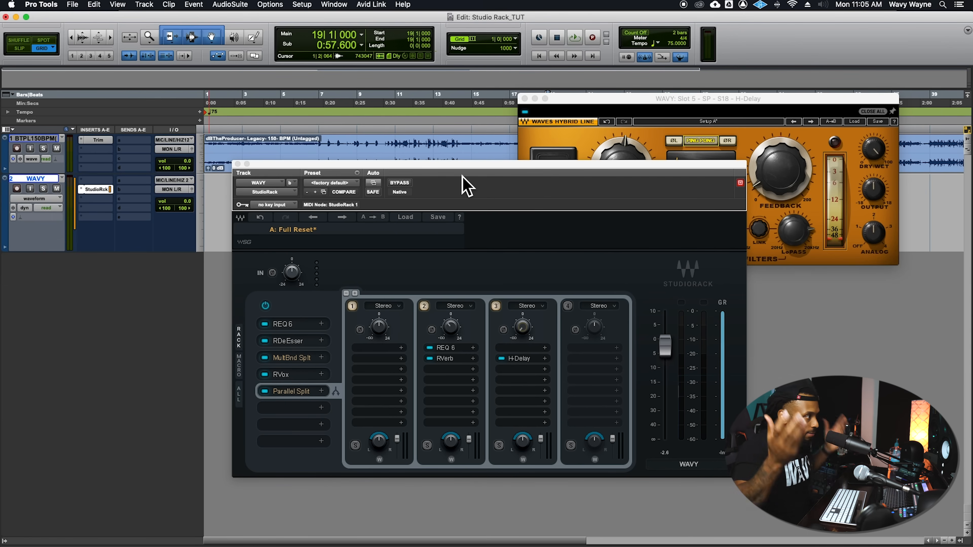
pyautogui.press('space')
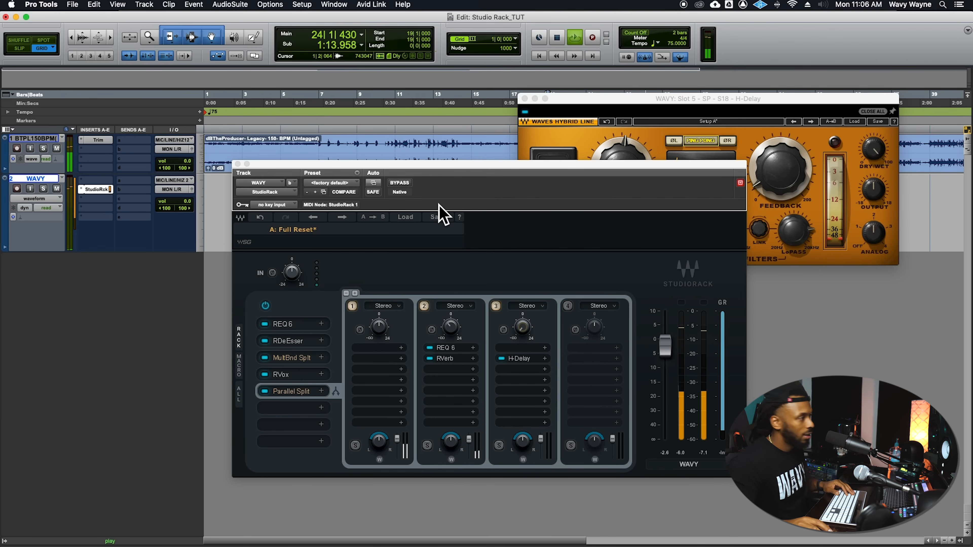
pyautogui.press('space')
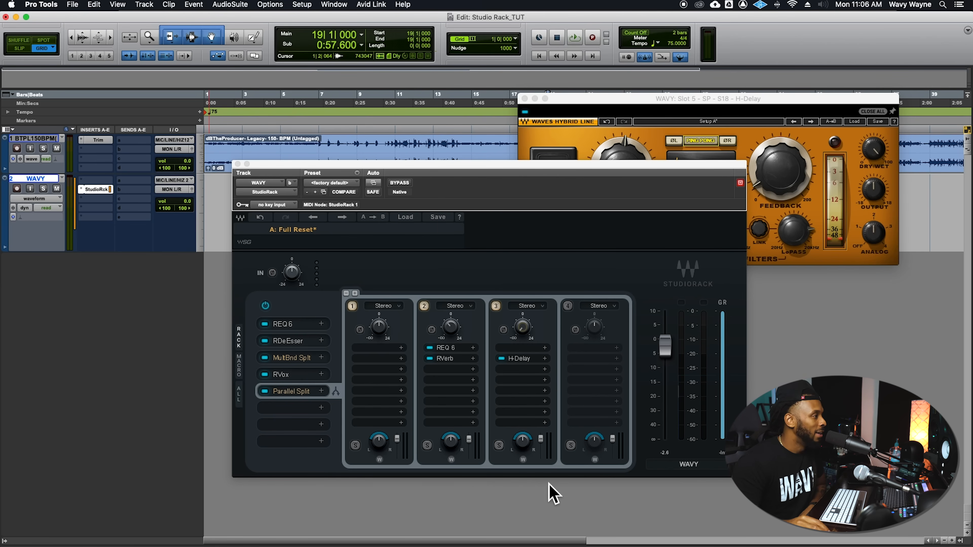
# Step: Enable the width control on the delay path and insert Doubler2 in the fourth path's second slot
pyautogui.click(526, 464)
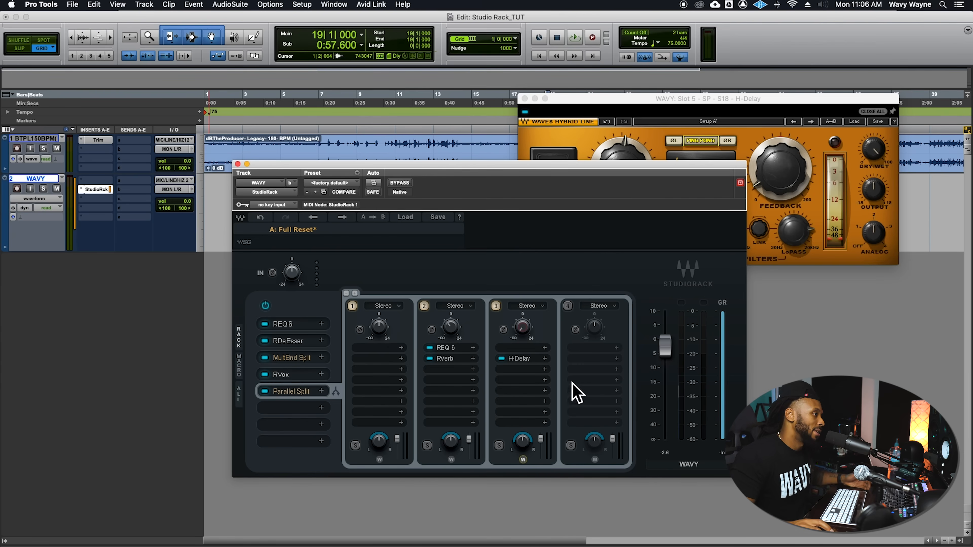
pyautogui.click(584, 363)
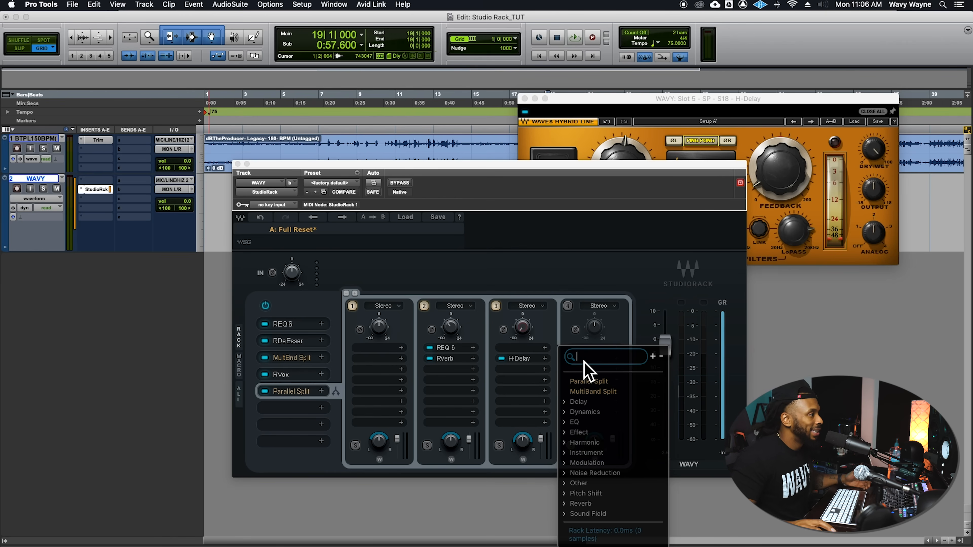
pyautogui.click(628, 464)
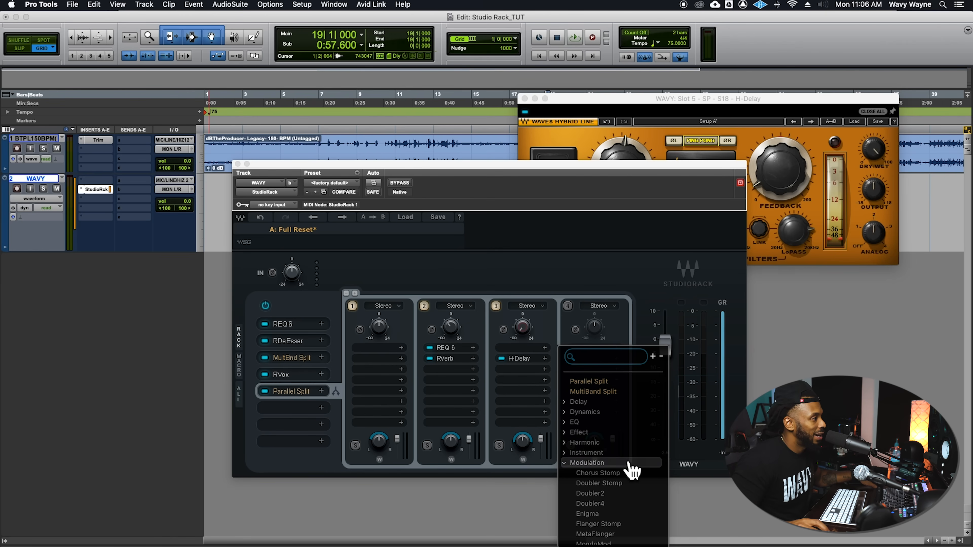
pyautogui.scroll(-5, 639, 492)
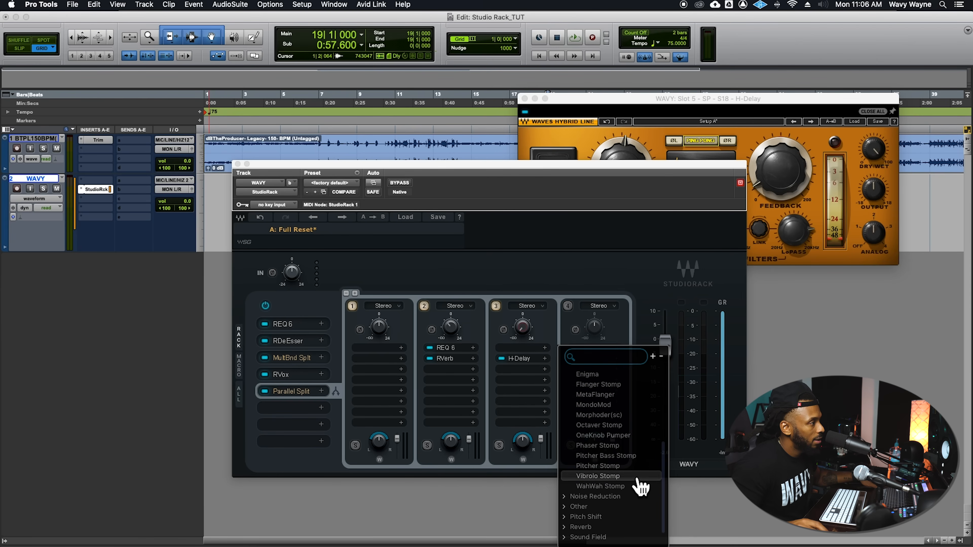
pyautogui.scroll(3, 632, 458)
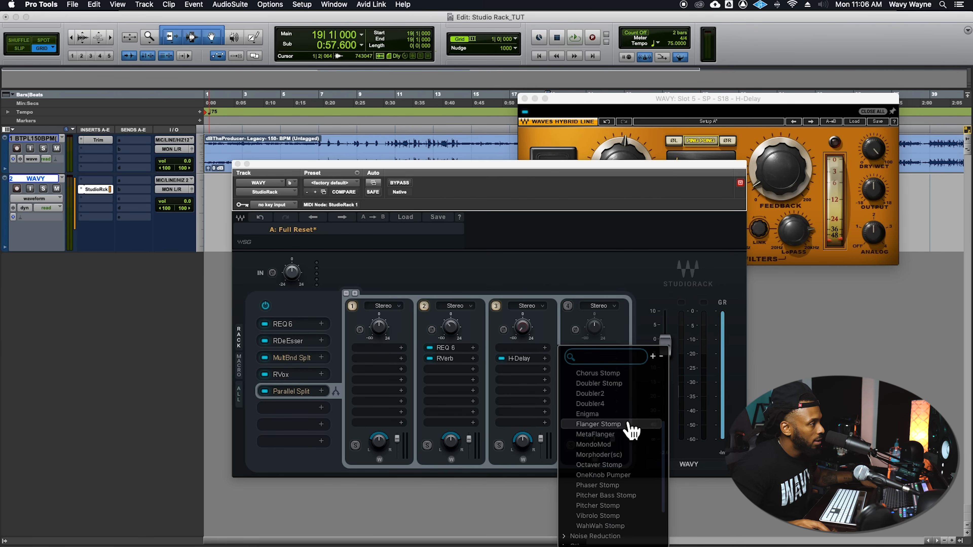
pyautogui.click(629, 395)
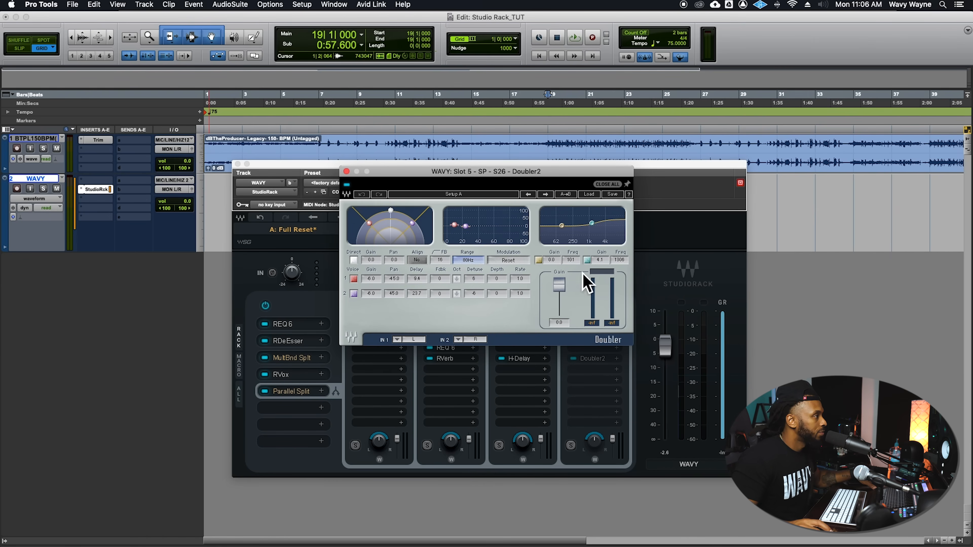
# Step: Switch off Doubler2's direct signal, load the Basic Doubler preset, and move its window clear of the fourth path
pyautogui.click(354, 260)
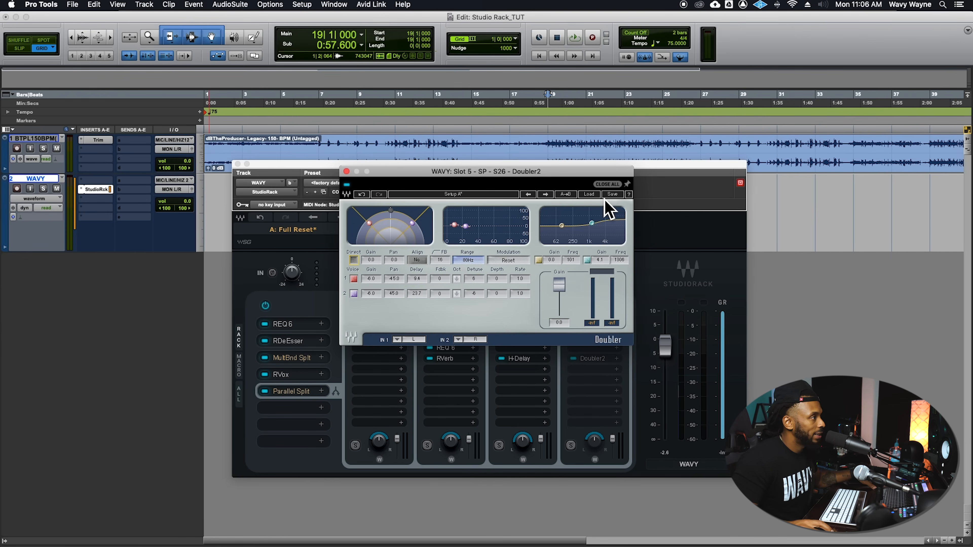
pyautogui.click(590, 194)
pyautogui.click(617, 255)
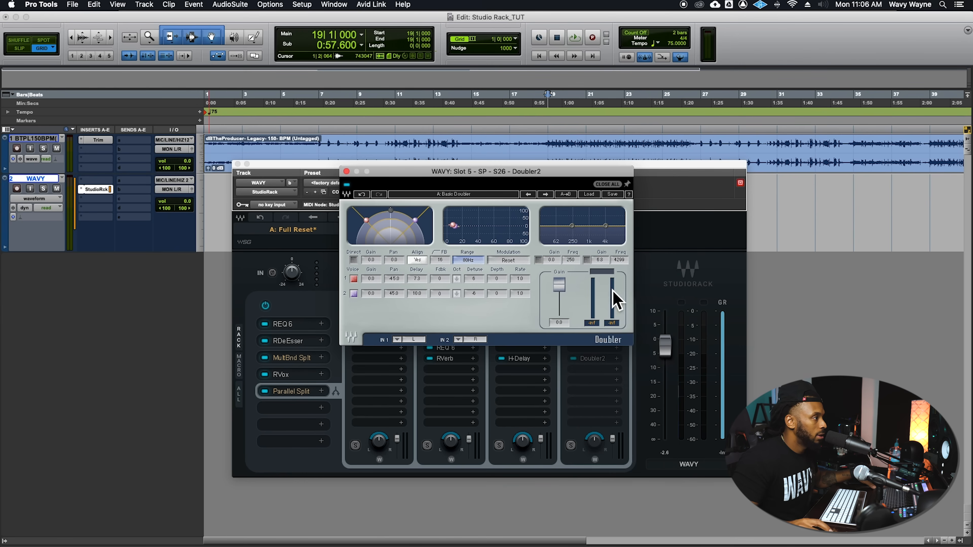
pyautogui.moveTo(565, 172); pyautogui.dragTo(374, 134)
# Step: Activate the doubler path and lower its input gain while auditioning the vocal with the beat
pyautogui.press('space')
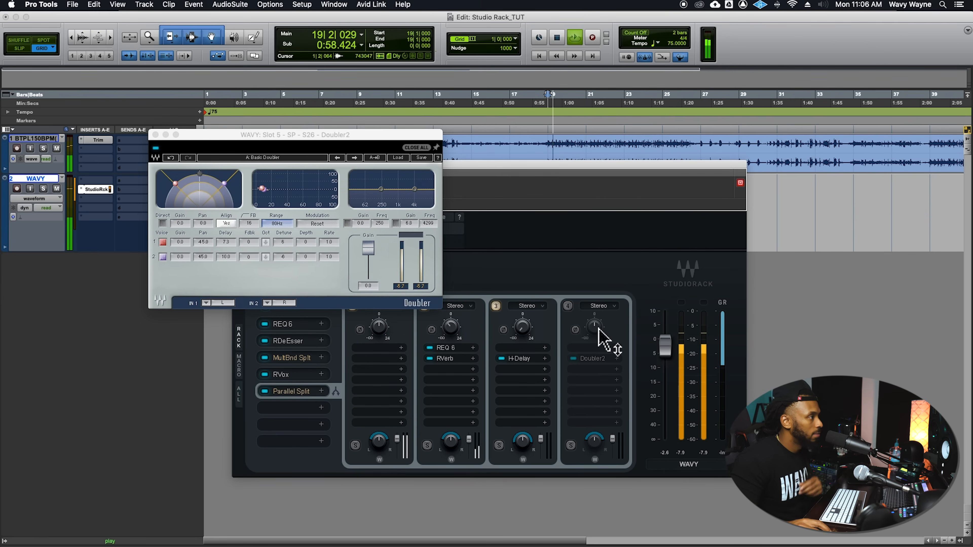
pyautogui.click(600, 331)
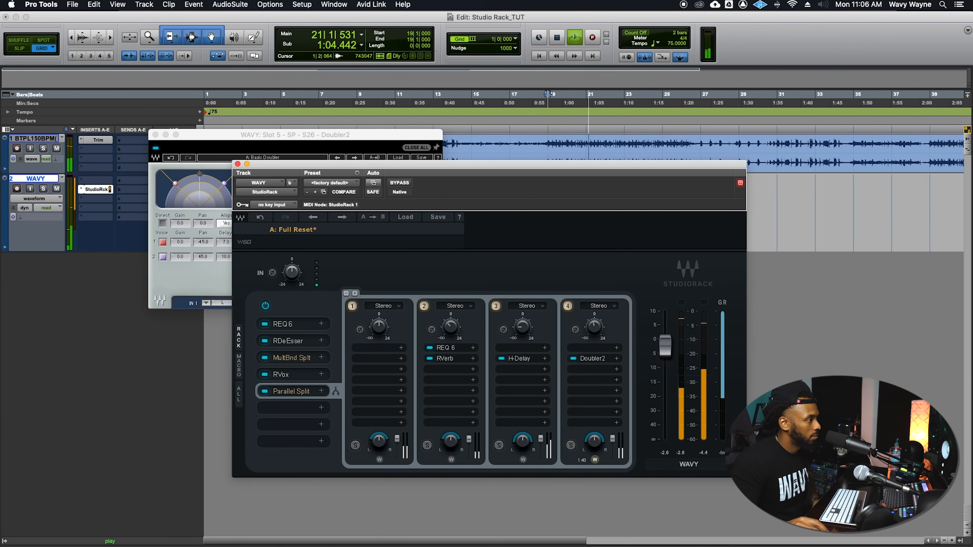
pyautogui.moveTo(595, 327); pyautogui.dragTo(595, 353)
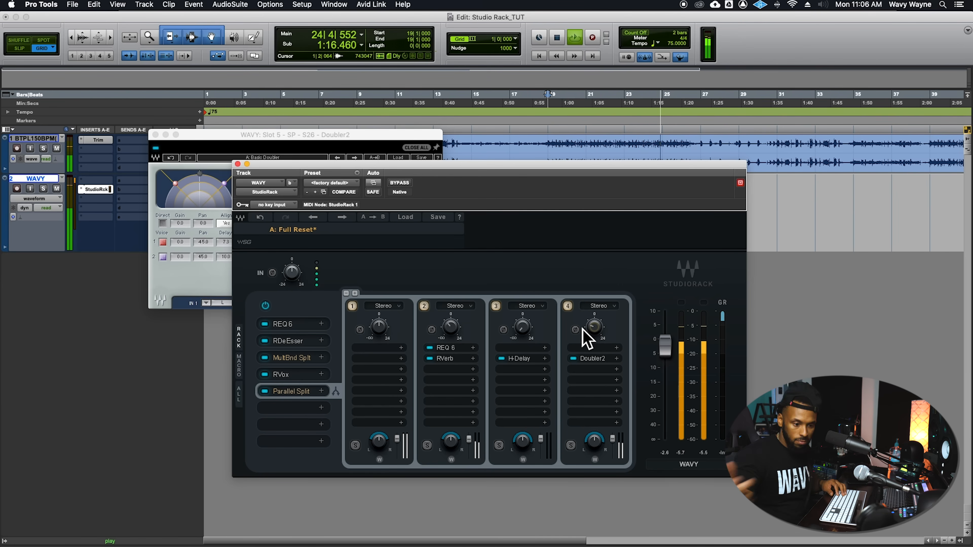
pyautogui.press('space')
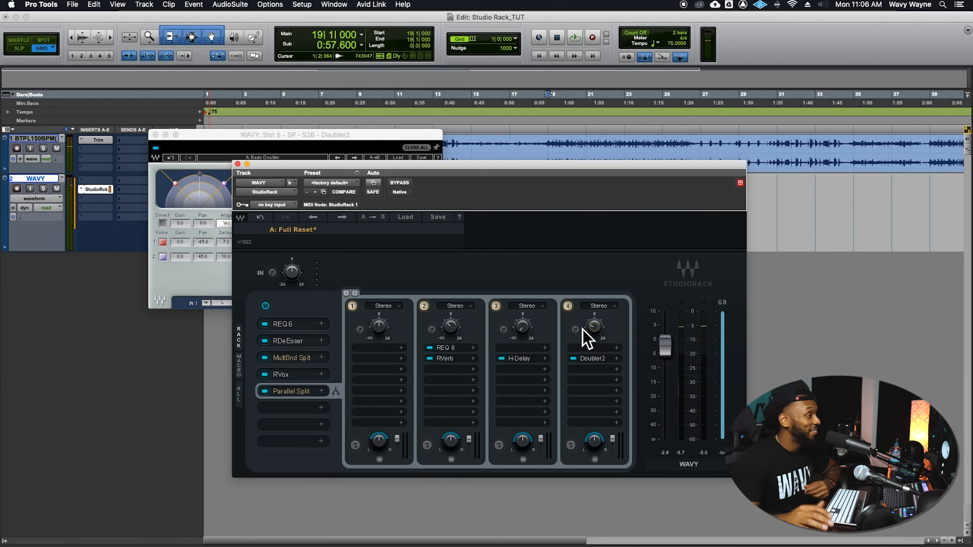
# Step: Close the plug-in windows and reopen the WAVY track's StudioRack from the Mix window
pyautogui.keyDown('alt'); pyautogui.click(237, 164); pyautogui.keyUp('alt')
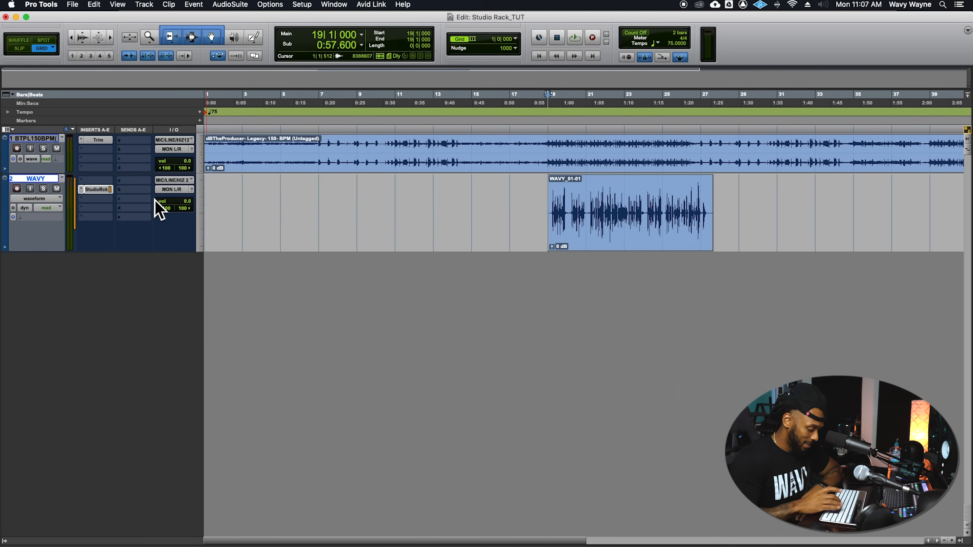
pyautogui.press('super+equal')
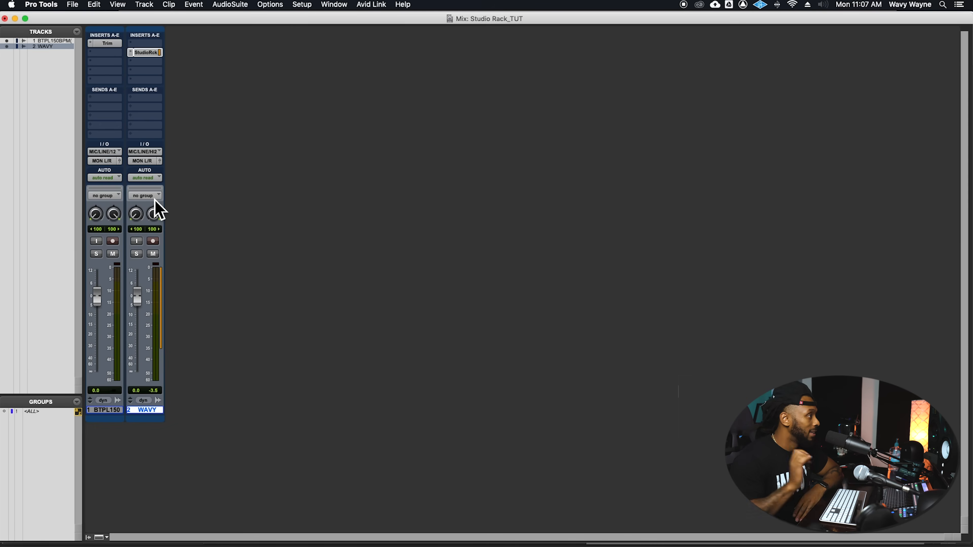
pyautogui.click(147, 54)
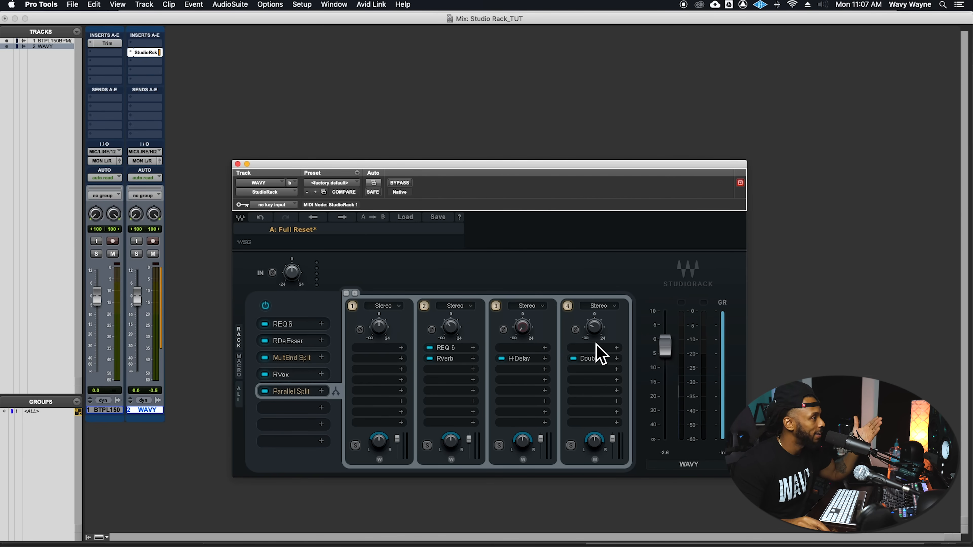
# Step: Add a fifth path to the parallel split and insert the L2 limiter in its second slot
pyautogui.click(355, 294)
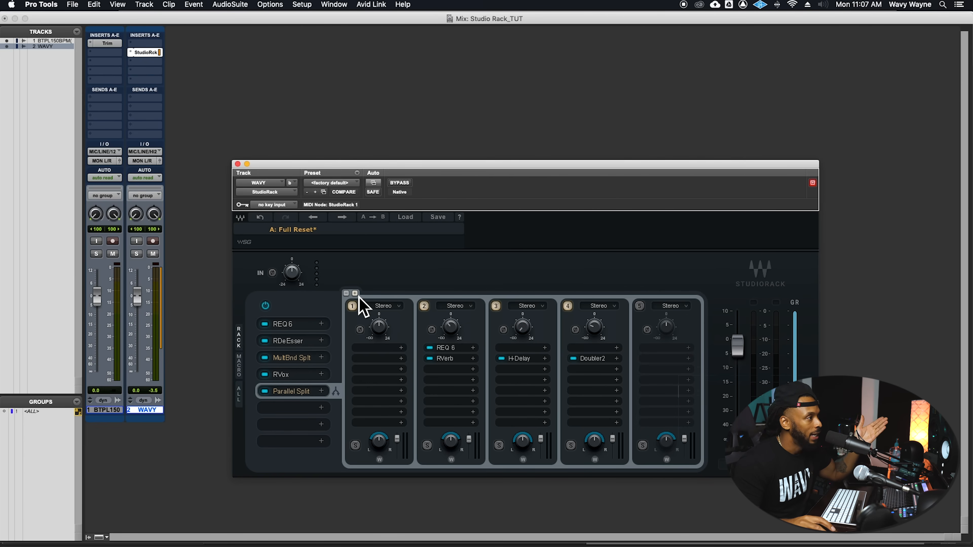
pyautogui.click(663, 360)
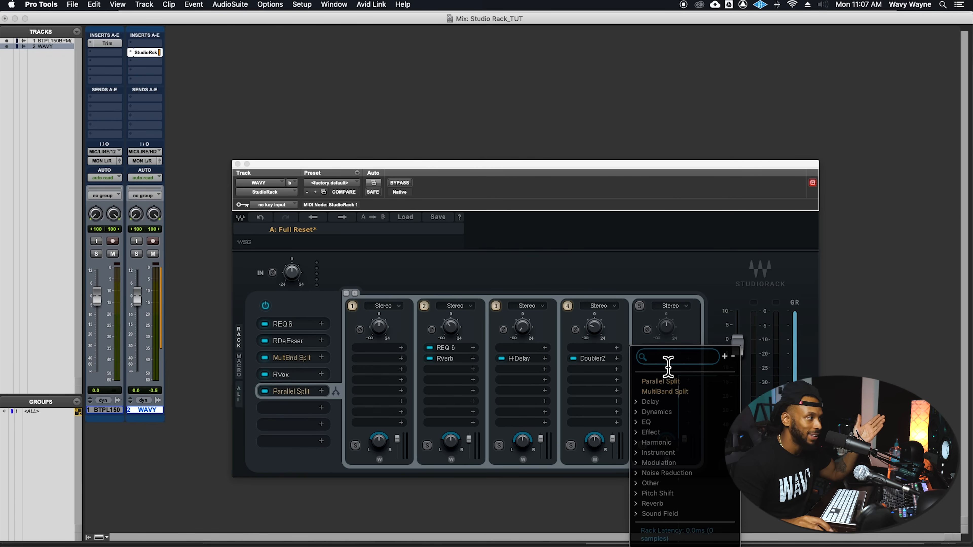
pyautogui.write('l2')
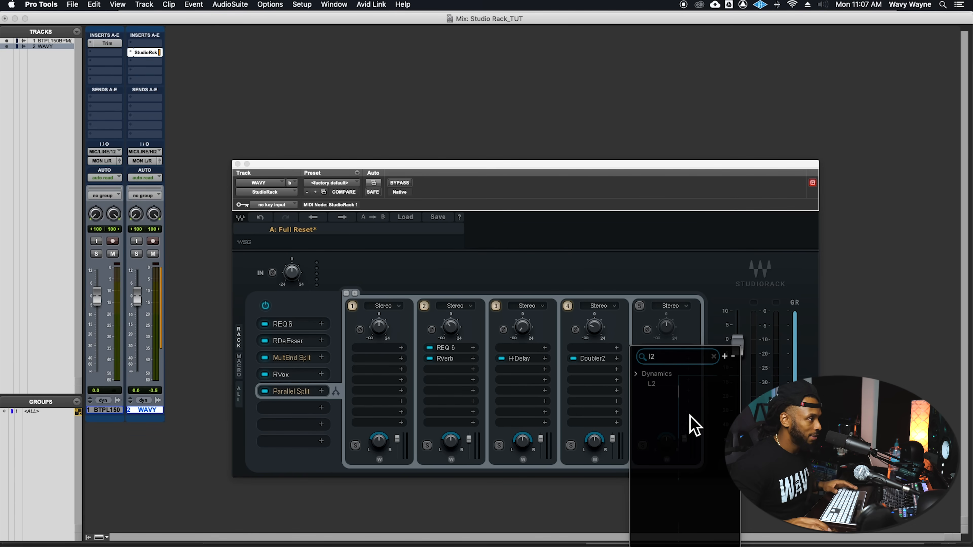
pyautogui.click(655, 384)
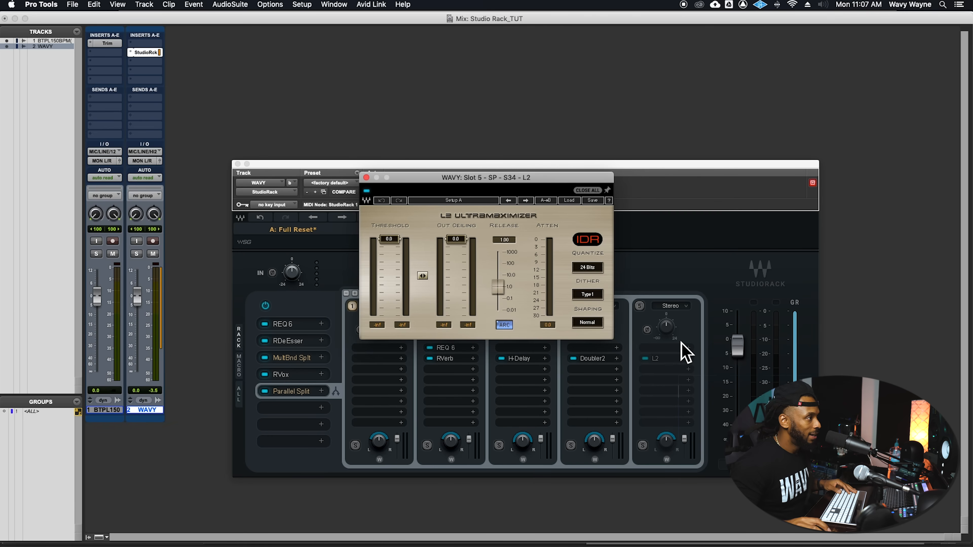
# Step: Set the L2's output ceiling to -1.8 and threshold to -13.7 during playback, and activate the fifth path
pyautogui.moveTo(456, 239); pyautogui.dragTo(456, 243)
pyautogui.moveTo(389, 240); pyautogui.dragTo(389, 273)
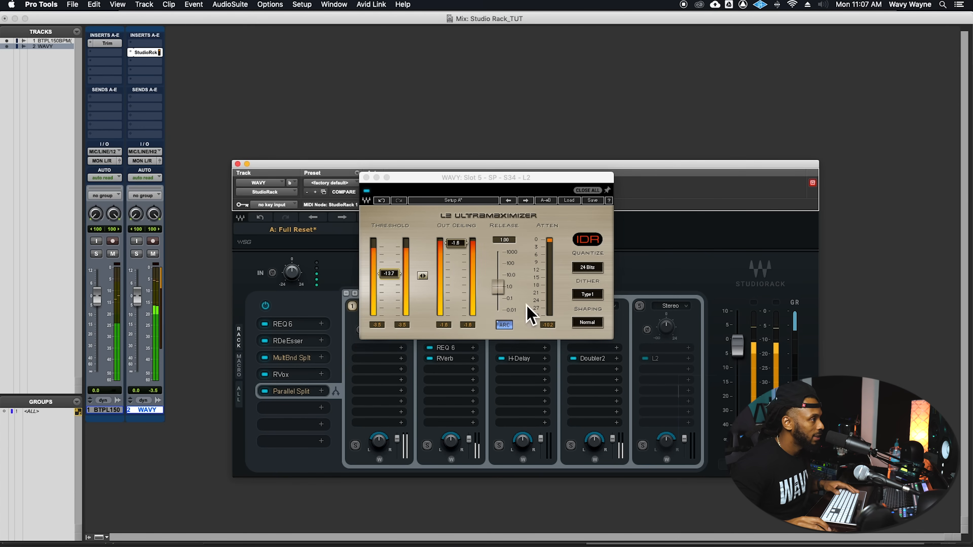
pyautogui.click(652, 319)
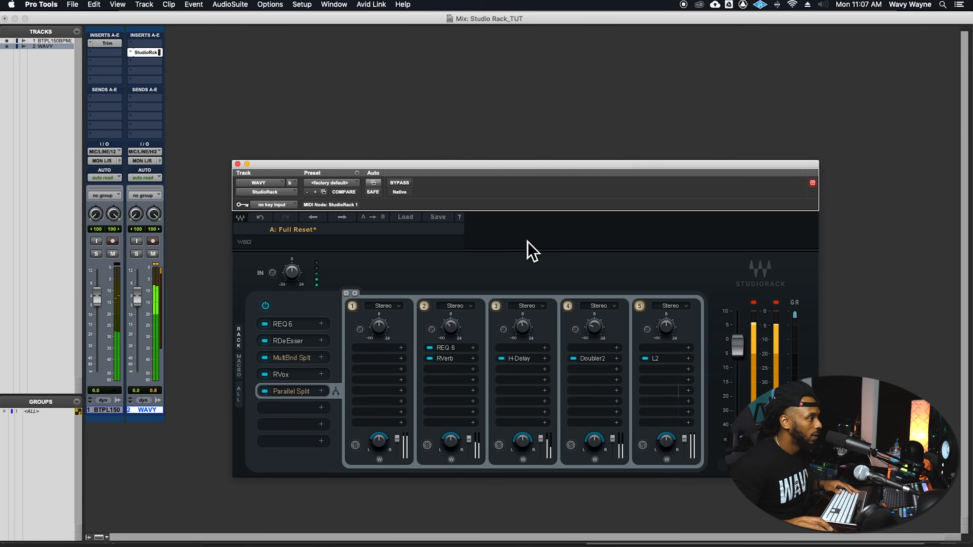
# Step: Raise the L2 threshold to about -10, lower the fifth path's output fader to about -17.8, and clear the output clip indicators
pyautogui.click(662, 362)
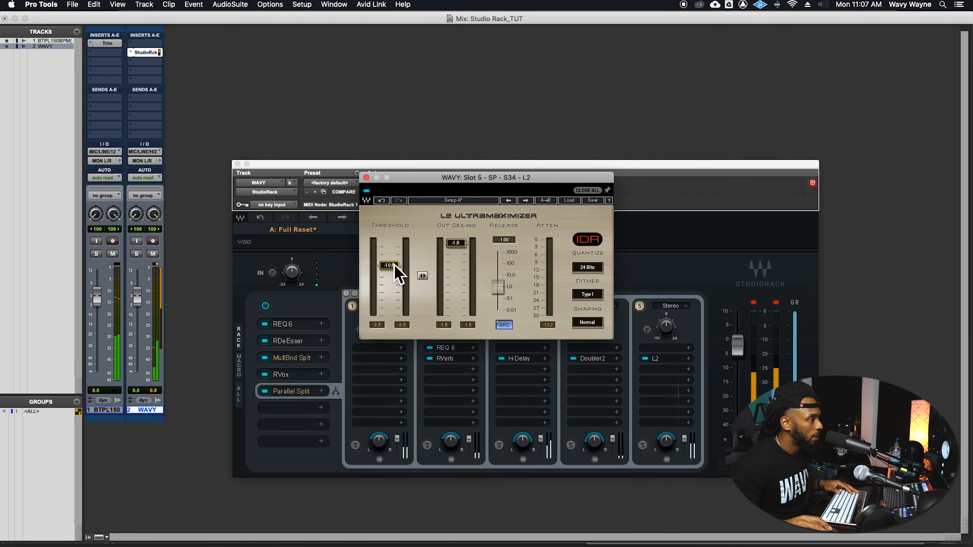
pyautogui.click(669, 424)
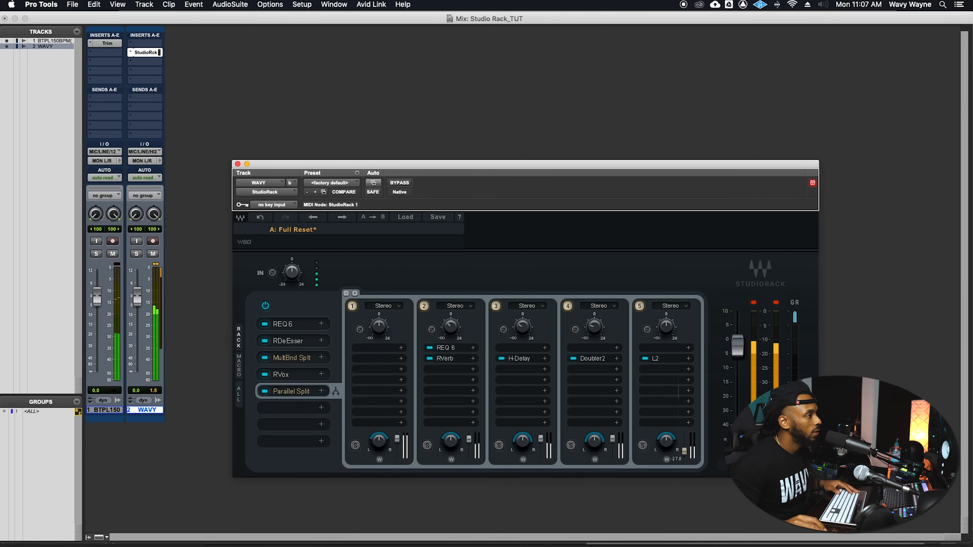
pyautogui.click(770, 306)
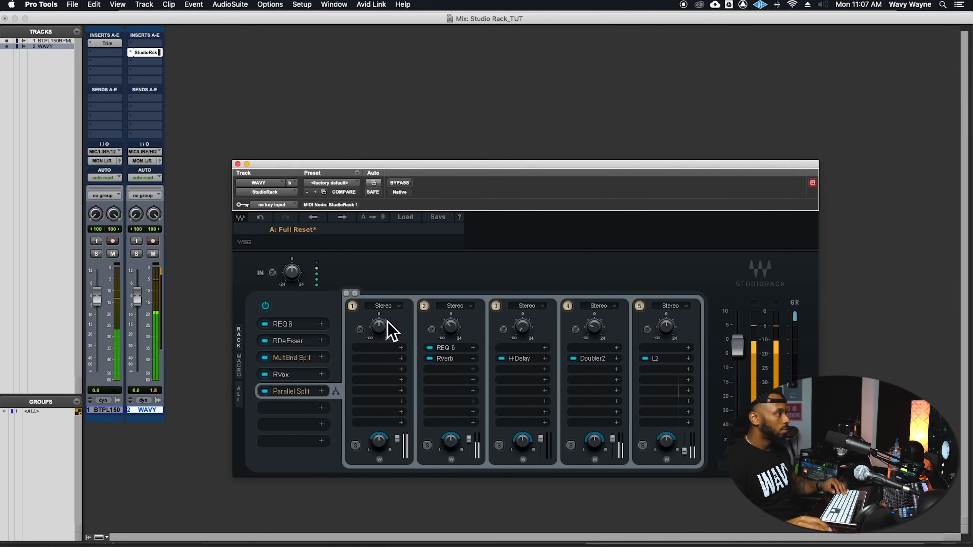
# Step: Compare the vocal with and without the parallel split and the whole rack's processing, leaving both enabled
pyautogui.click(265, 392)
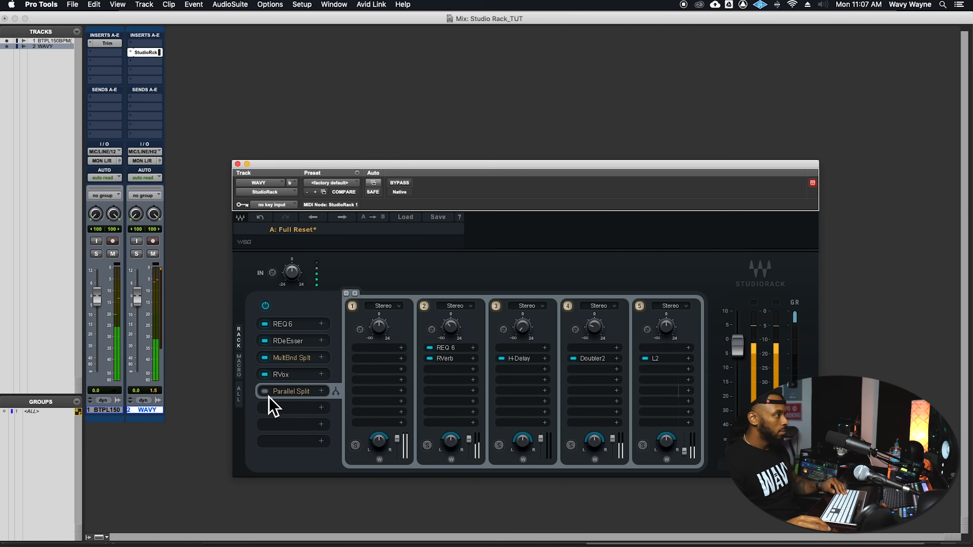
pyautogui.click(266, 305)
pyautogui.click(266, 306)
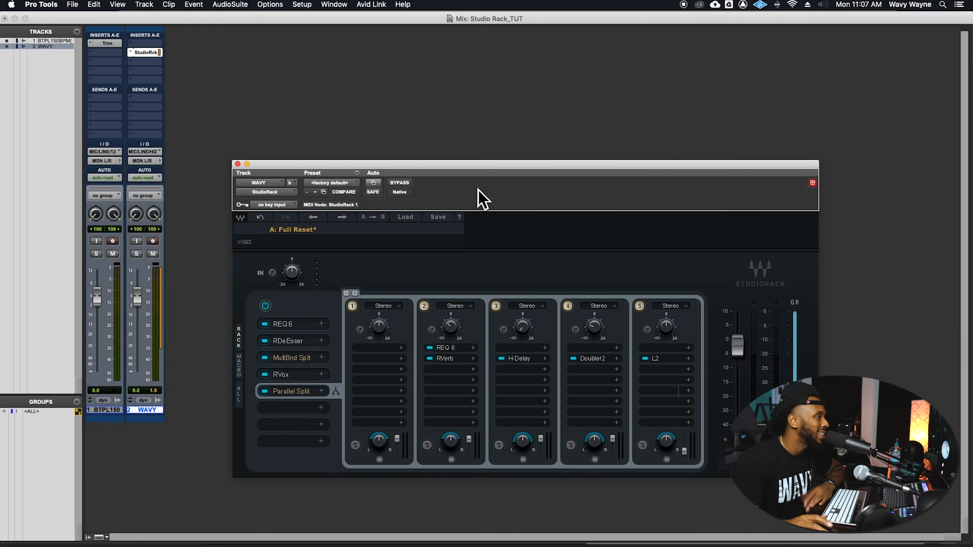
# Step: Look through StudioRack's Macro and All views and return to the Rack view
pyautogui.click(239, 366)
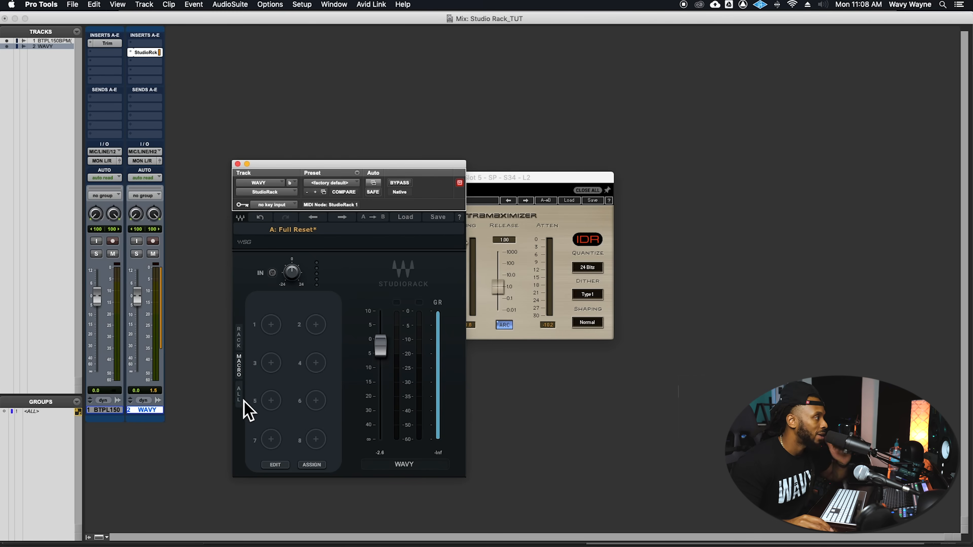
pyautogui.click(242, 395)
pyautogui.click(239, 339)
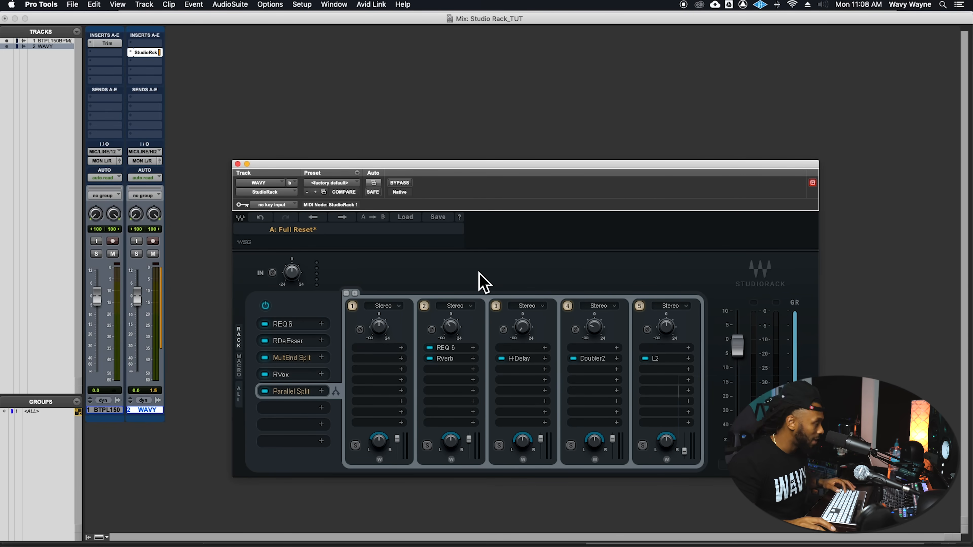
# Step: Start saving the rack to a new preset file named WAVY_StudioRack setups.xps
pyautogui.click(438, 217)
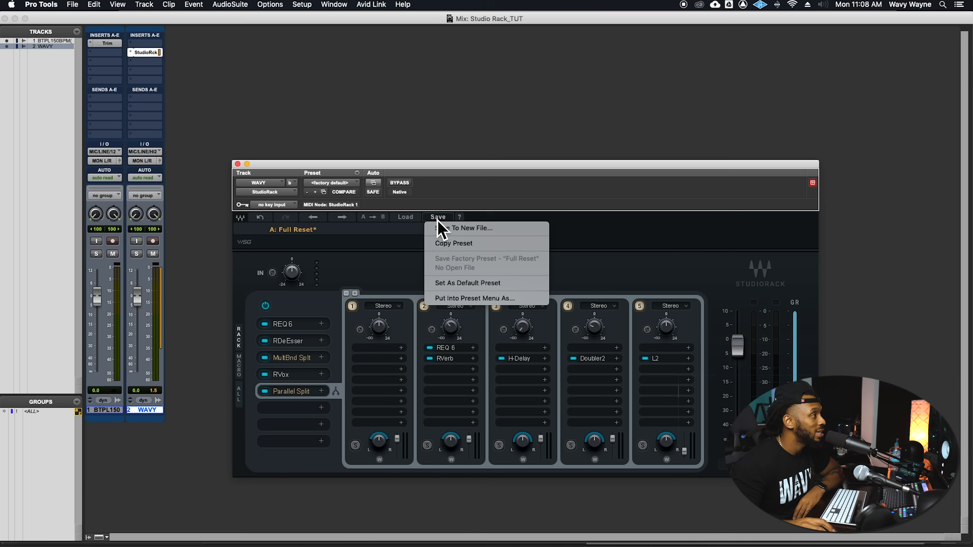
pyautogui.click(511, 231)
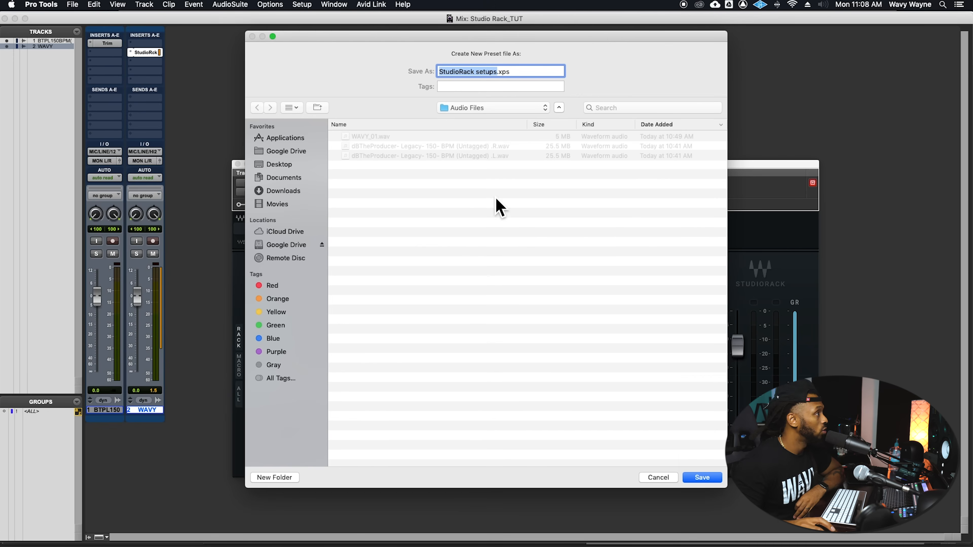
pyautogui.press('Left')
pyautogui.write('WAVBY')
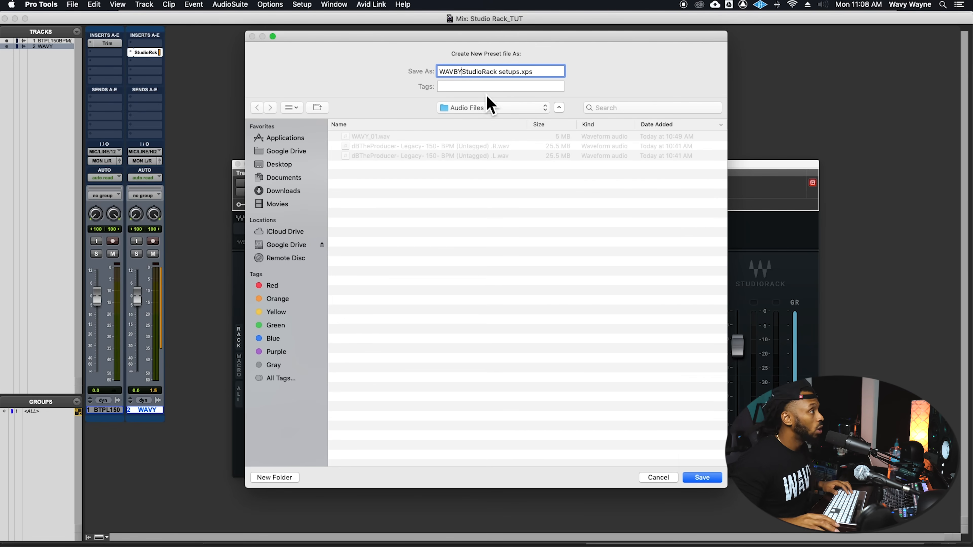
pyautogui.press('BackSpace')
pyautogui.press('BackSpace')
pyautogui.write('Y_')
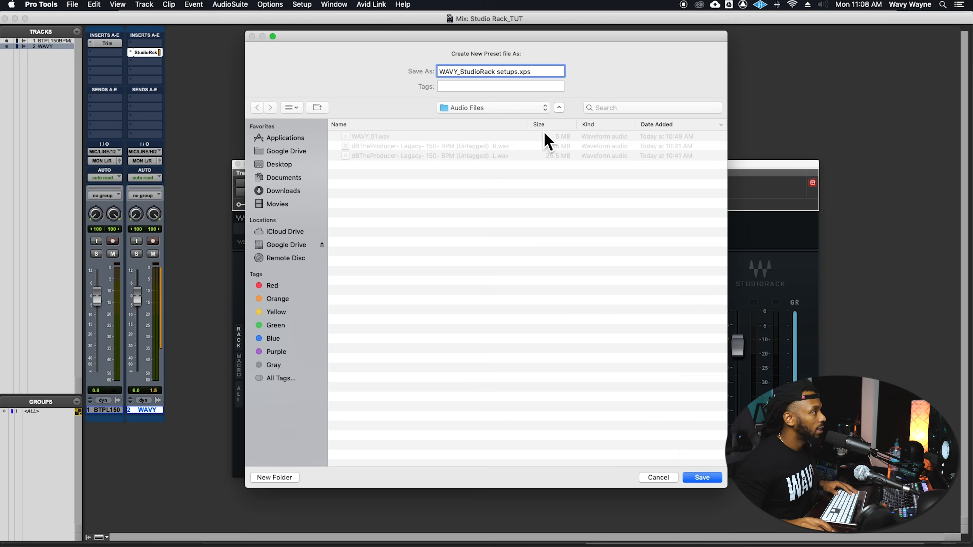
# Step: Save the preset file in the Studio Rack Template folder within Documents and name the preset Way Rack
pyautogui.click(537, 109)
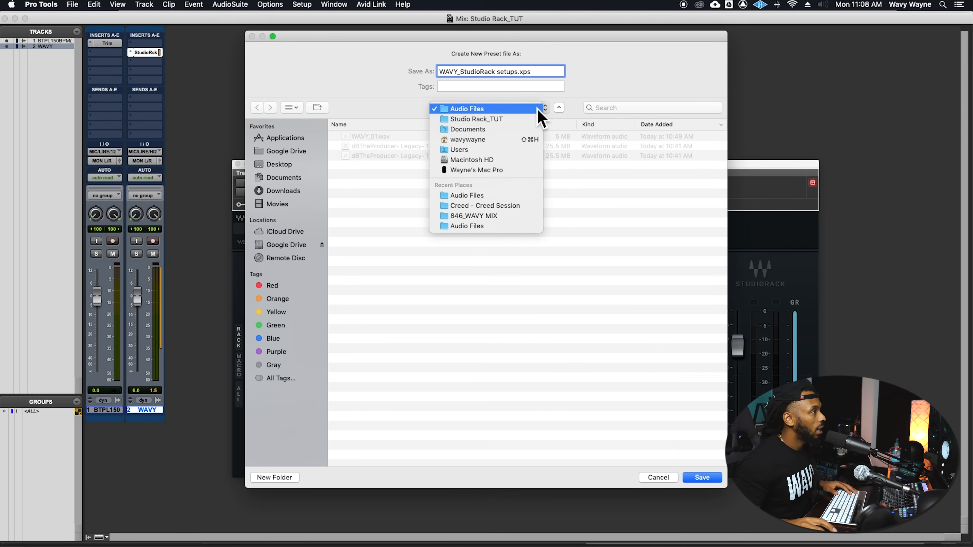
pyautogui.click(525, 129)
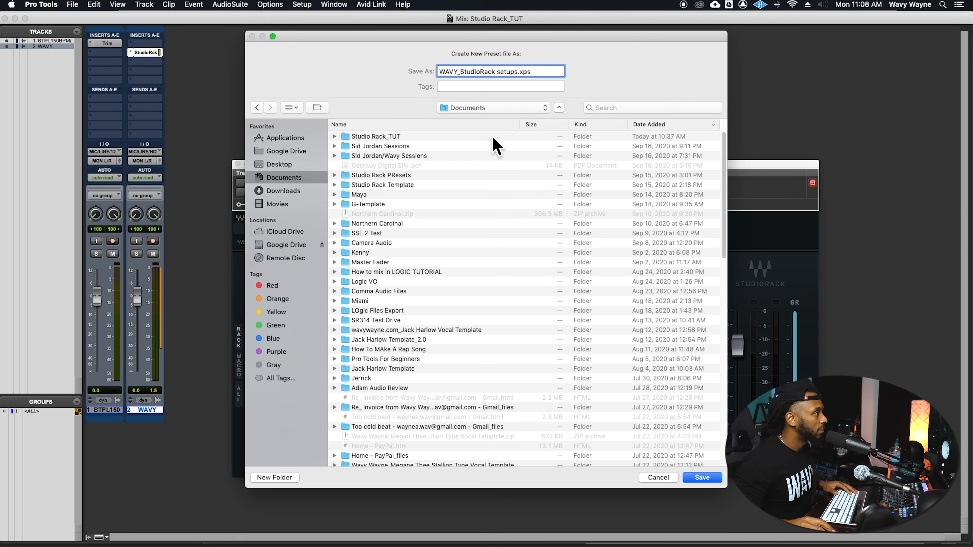
pyautogui.doubleClick(412, 185)
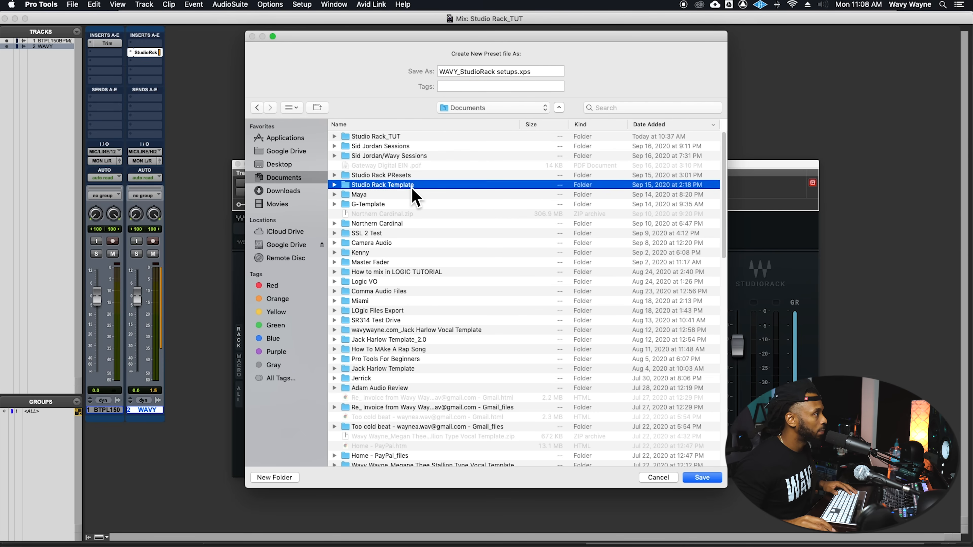
pyautogui.click(713, 479)
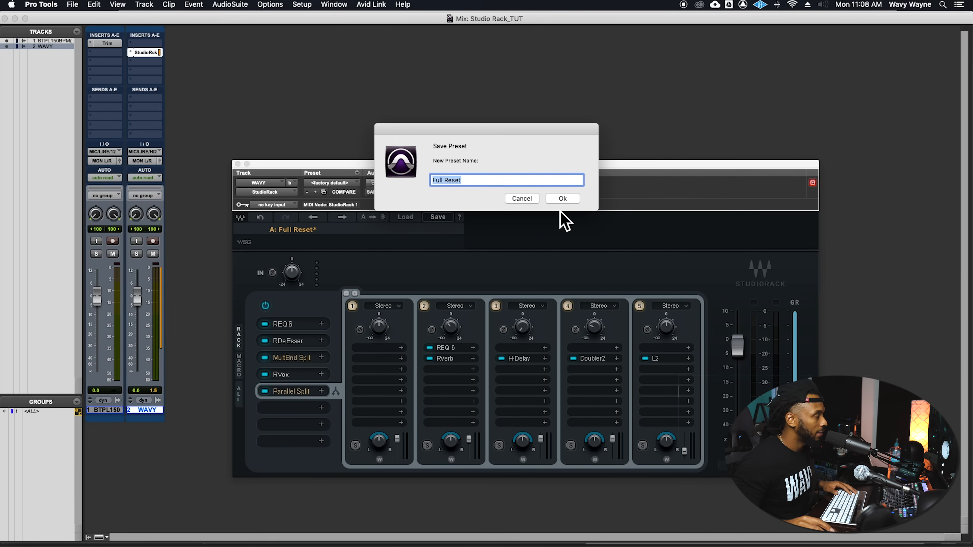
pyautogui.write('Way Rack')
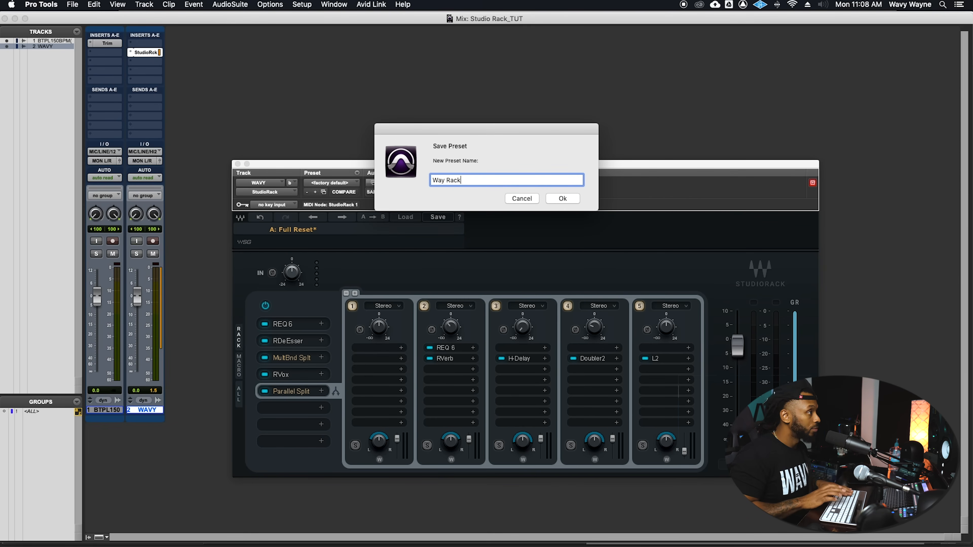
pyautogui.press('Return')
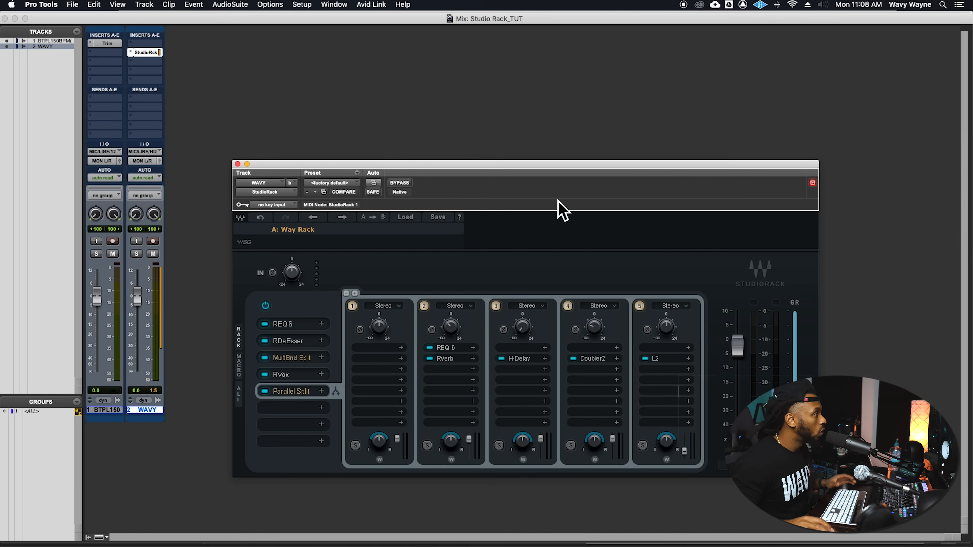
# Step: Close the WAVY track's StudioRack, create a new mono audio track, and insert StudioRack (mono) on it
pyautogui.click(238, 164)
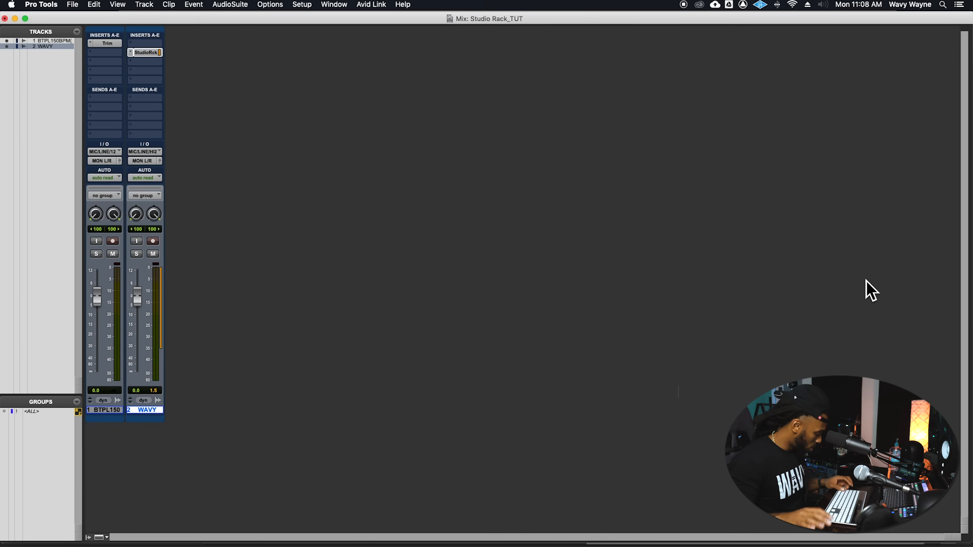
pyautogui.press('super+shift+n')
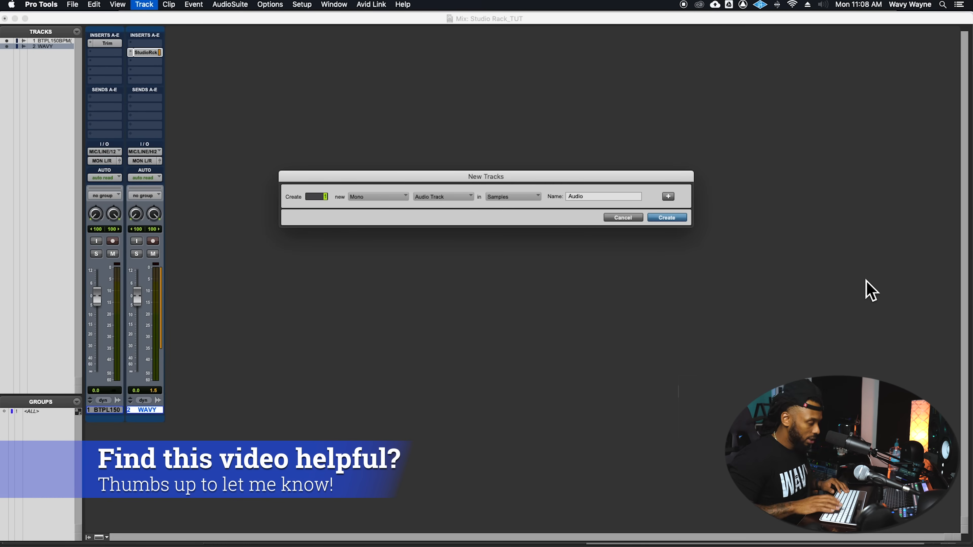
pyautogui.press('Return')
pyautogui.click(187, 44)
pyautogui.write('studio')
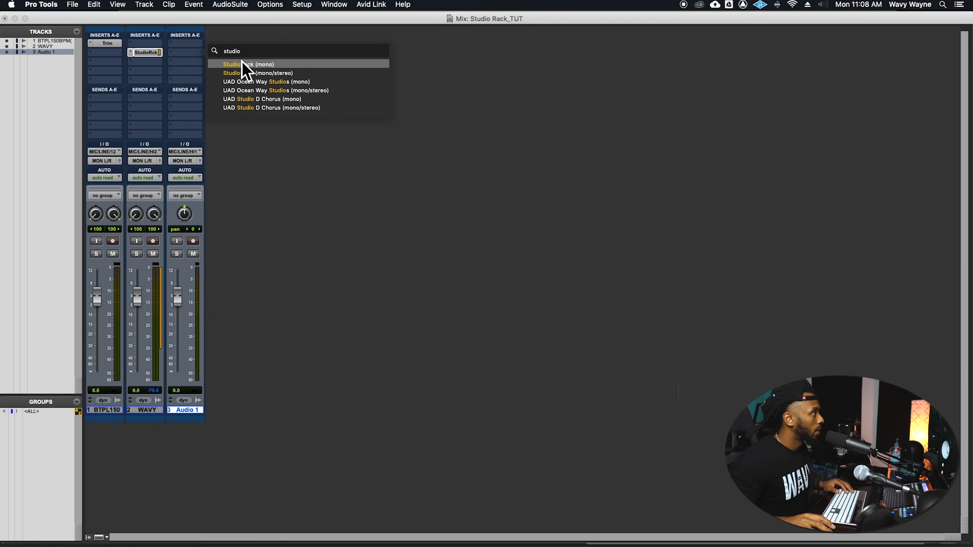
pyautogui.click(246, 66)
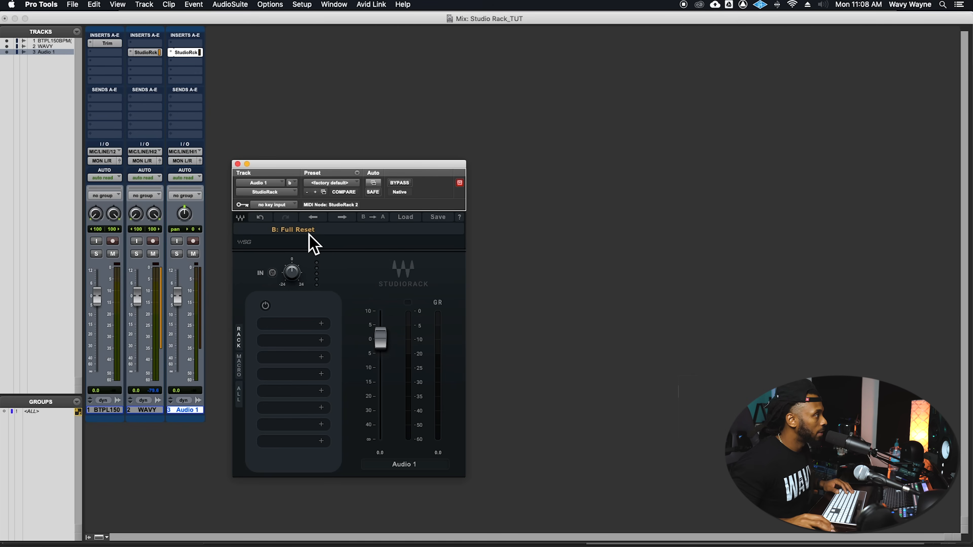
# Step: Load the WAVY_StudioRack setups.xps preset into the new track's StudioRack and move its window higher in the Mix window
pyautogui.click(403, 217)
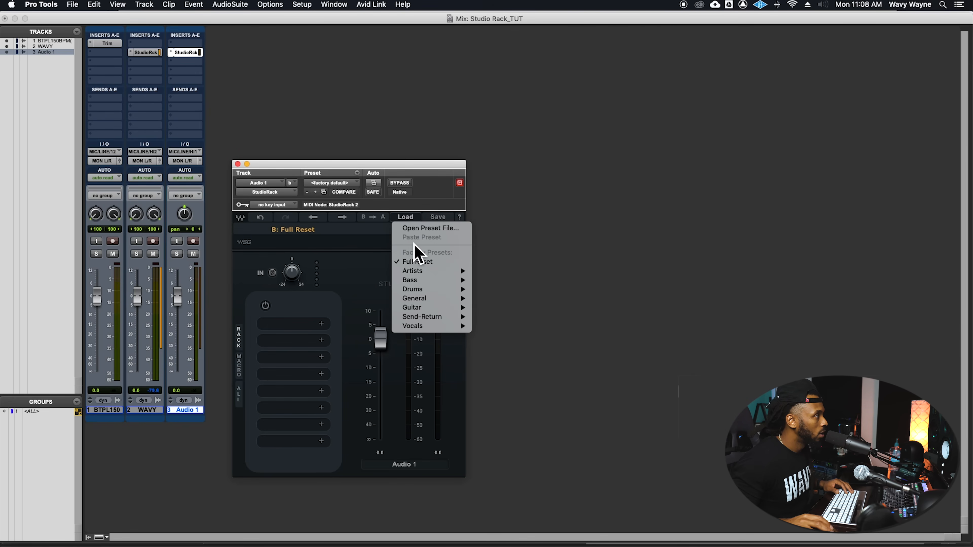
pyautogui.click(421, 229)
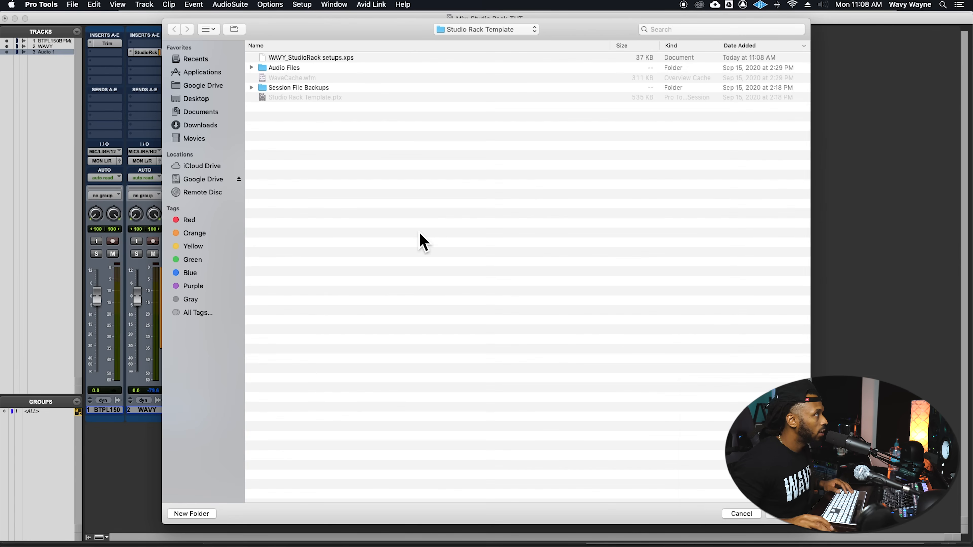
pyautogui.click(321, 59)
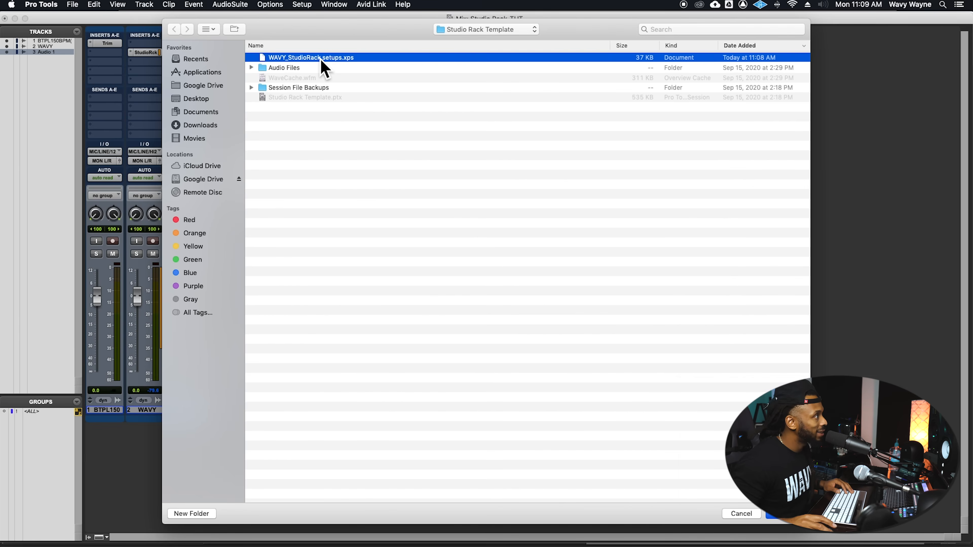
pyautogui.doubleClick(321, 61)
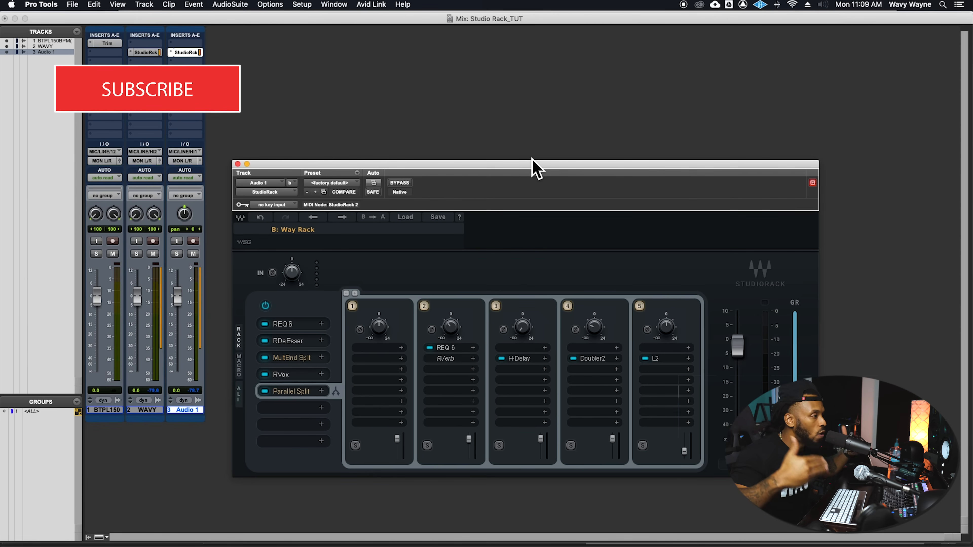
pyautogui.moveTo(532, 160); pyautogui.dragTo(549, 56)
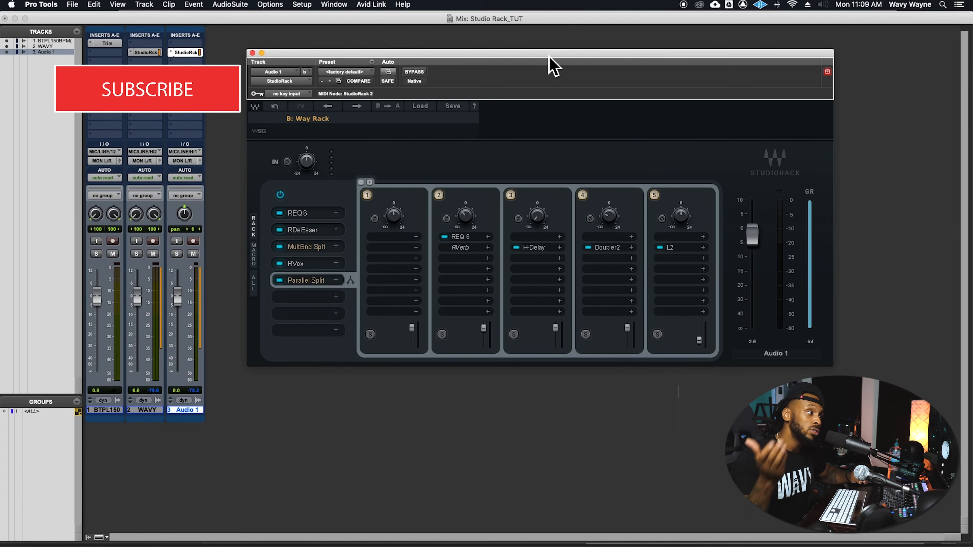